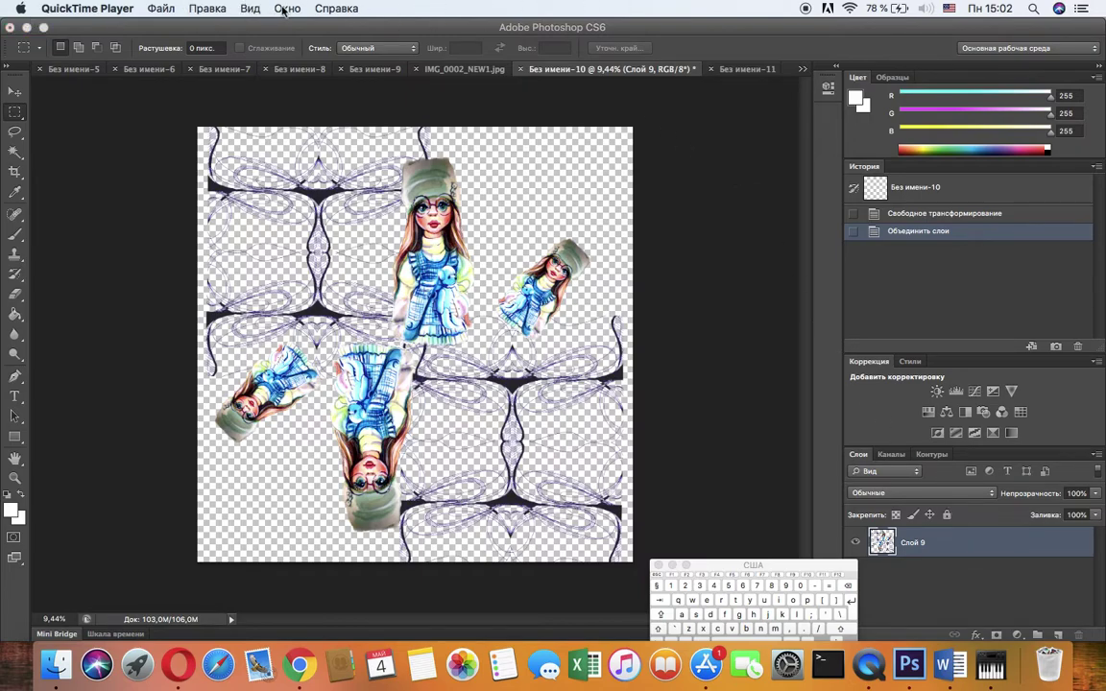
# Select the right half of the canvas with the Rectangular Marquee and flip it horizontally with Free Transform, applying the transformation
pyautogui.click(13, 104)
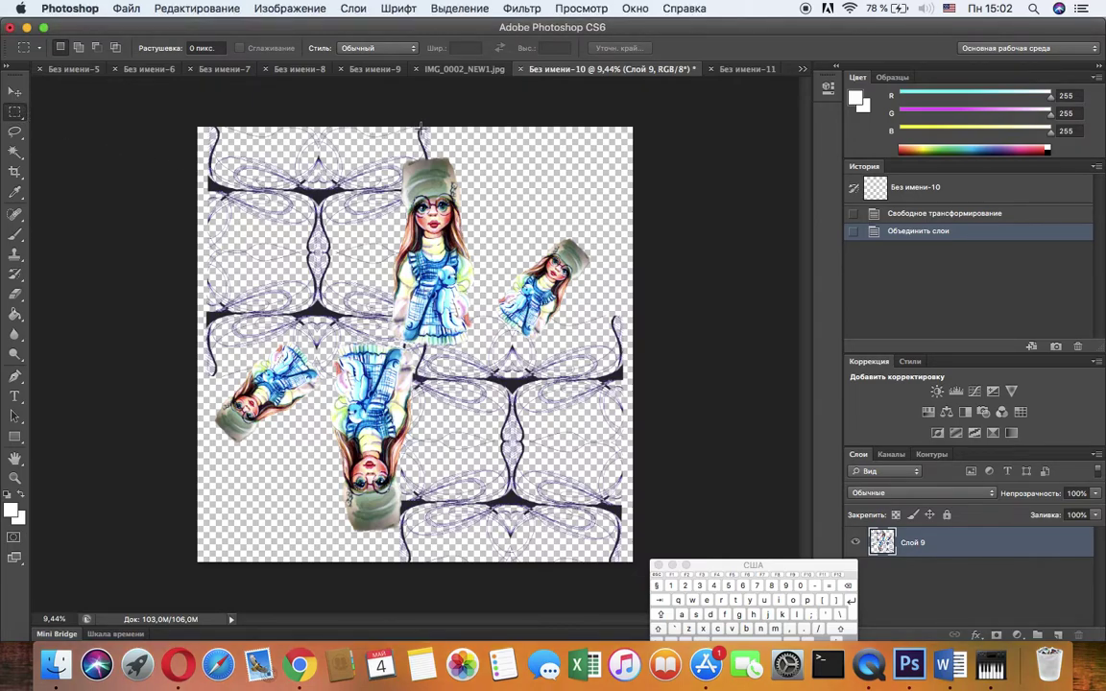
pyautogui.moveTo(423, 127); pyautogui.dragTo(645, 572)
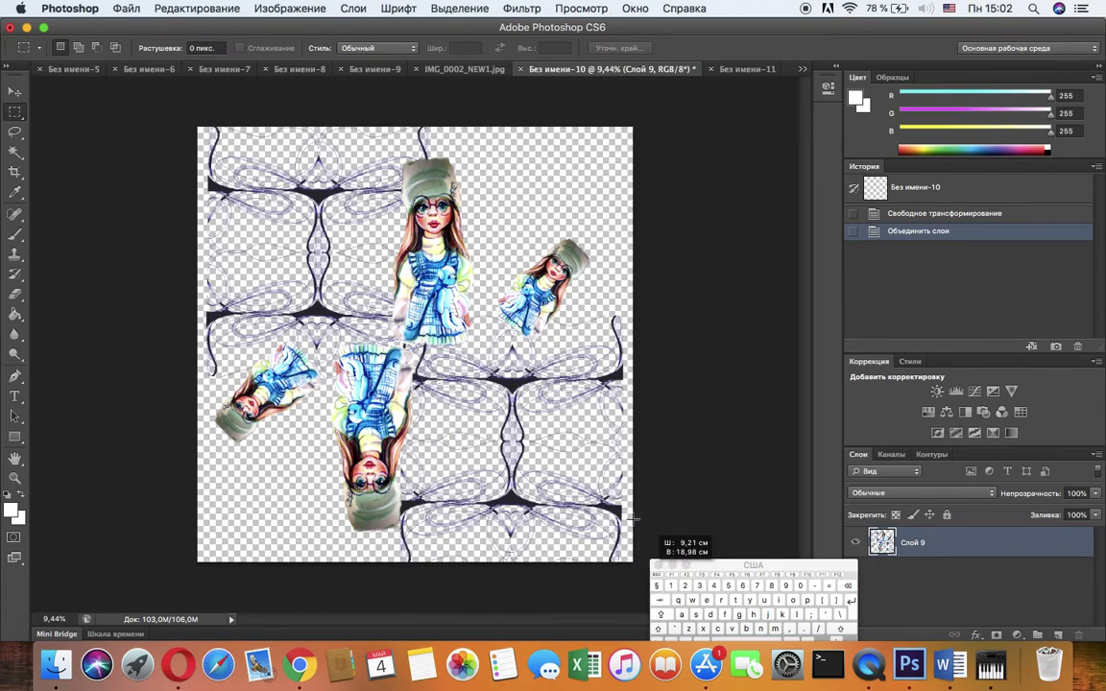
pyautogui.moveTo(634, 519); pyautogui.dragTo(634, 519)
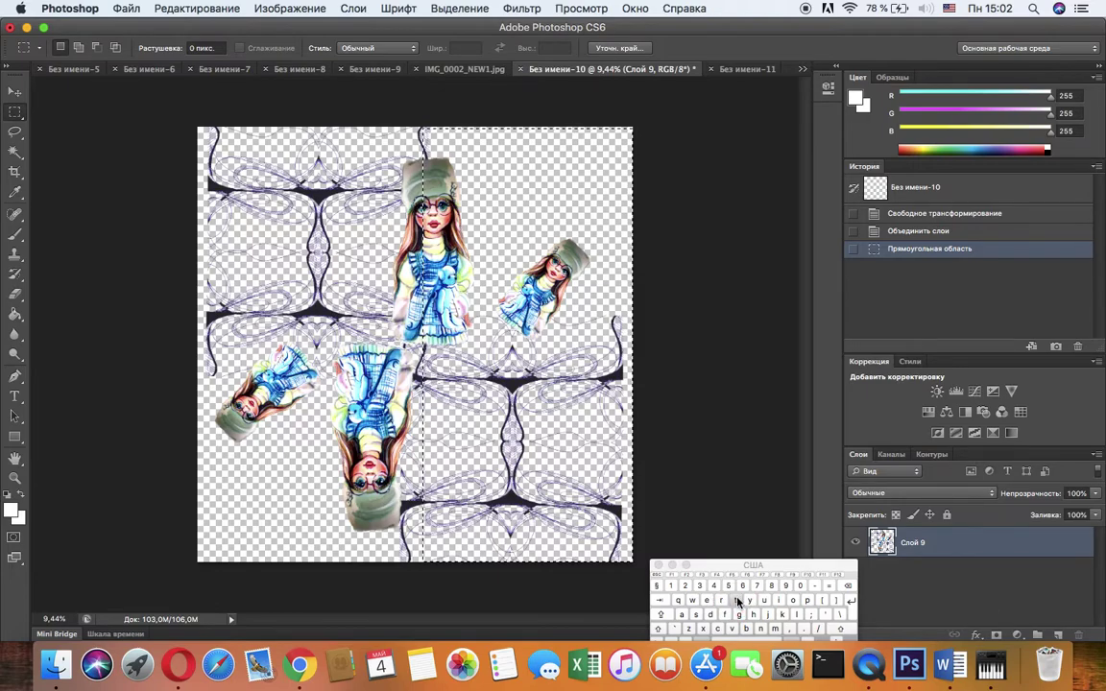
pyautogui.press('super+t')
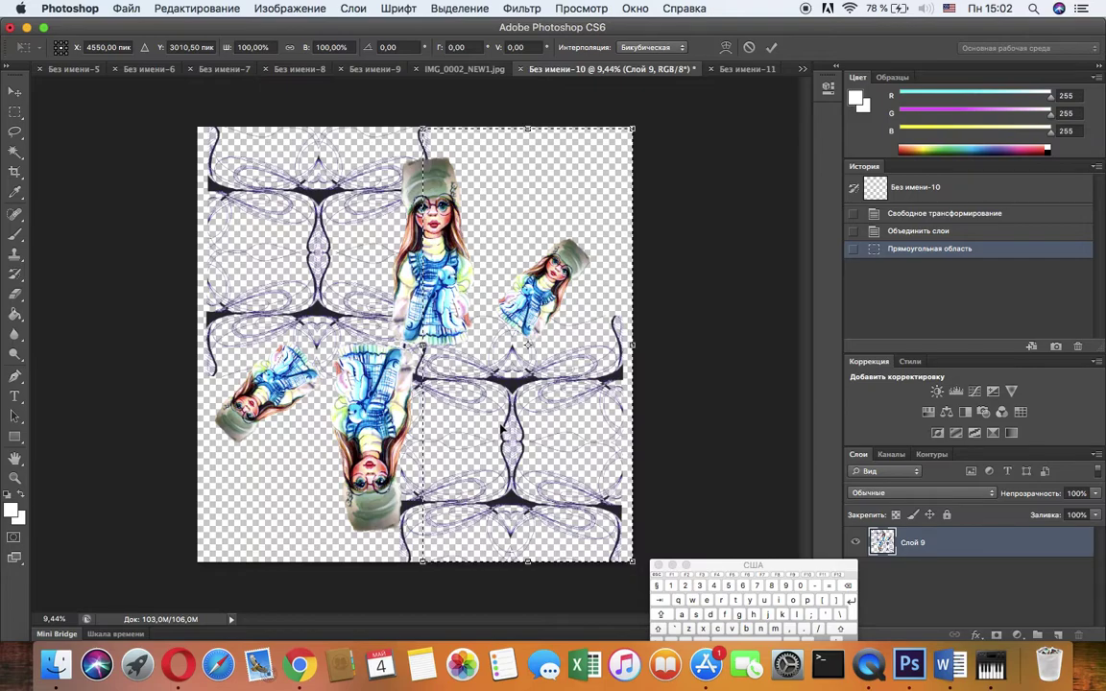
pyautogui.click(500, 428)
pyautogui.rightClick(501, 429)
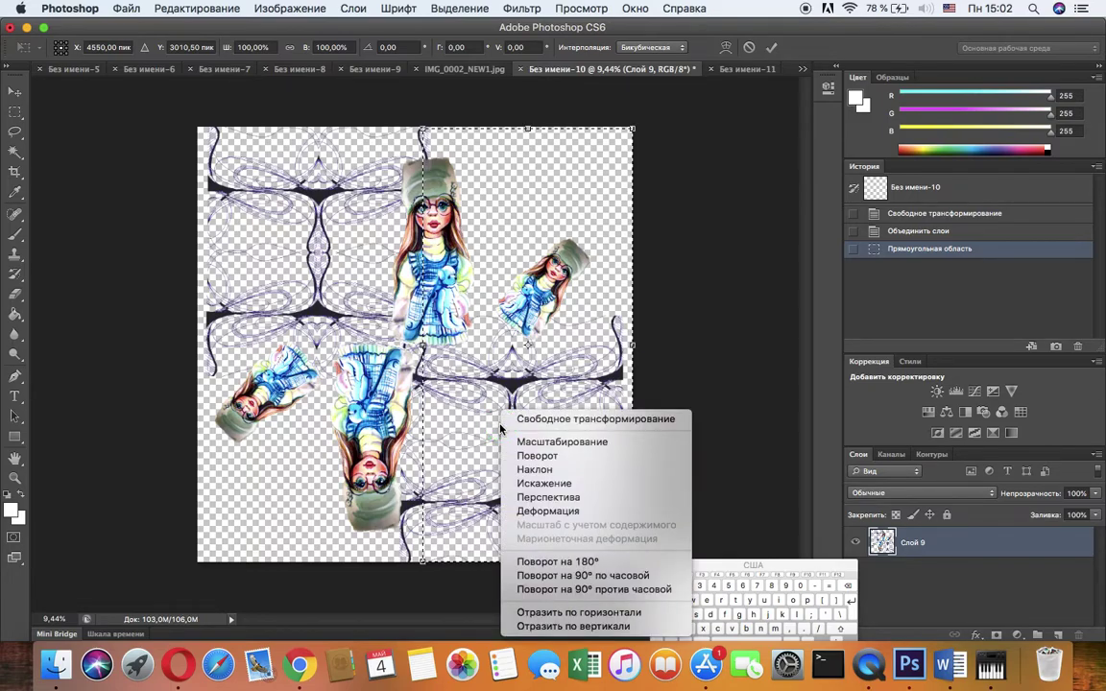
pyautogui.click(570, 614)
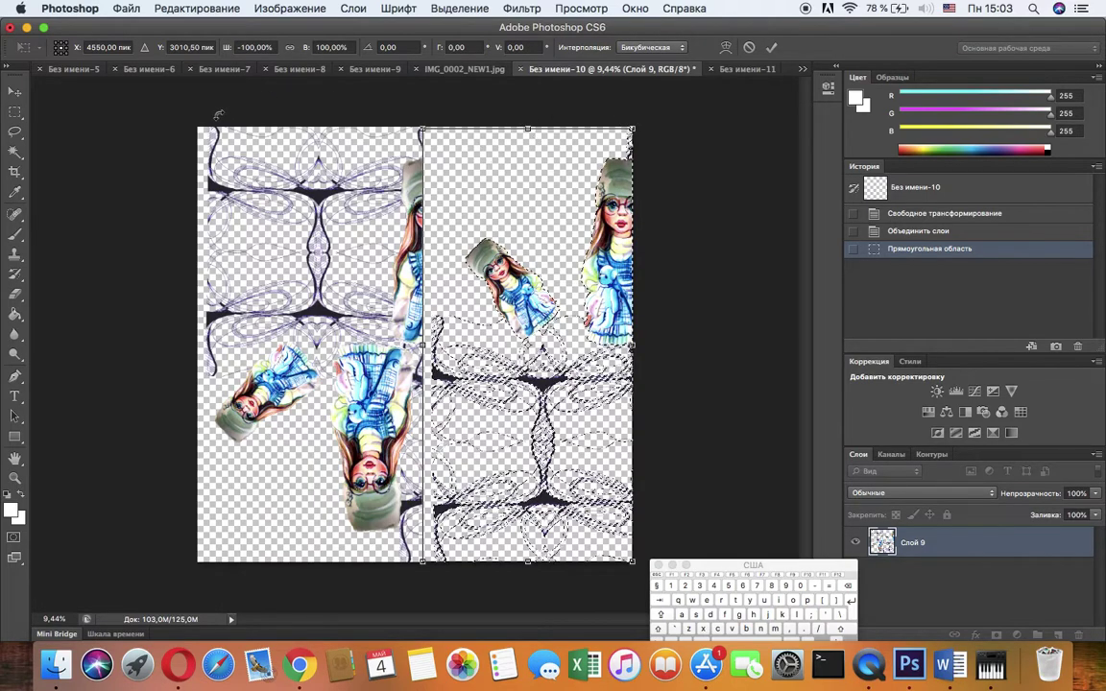
pyautogui.click(14, 113)
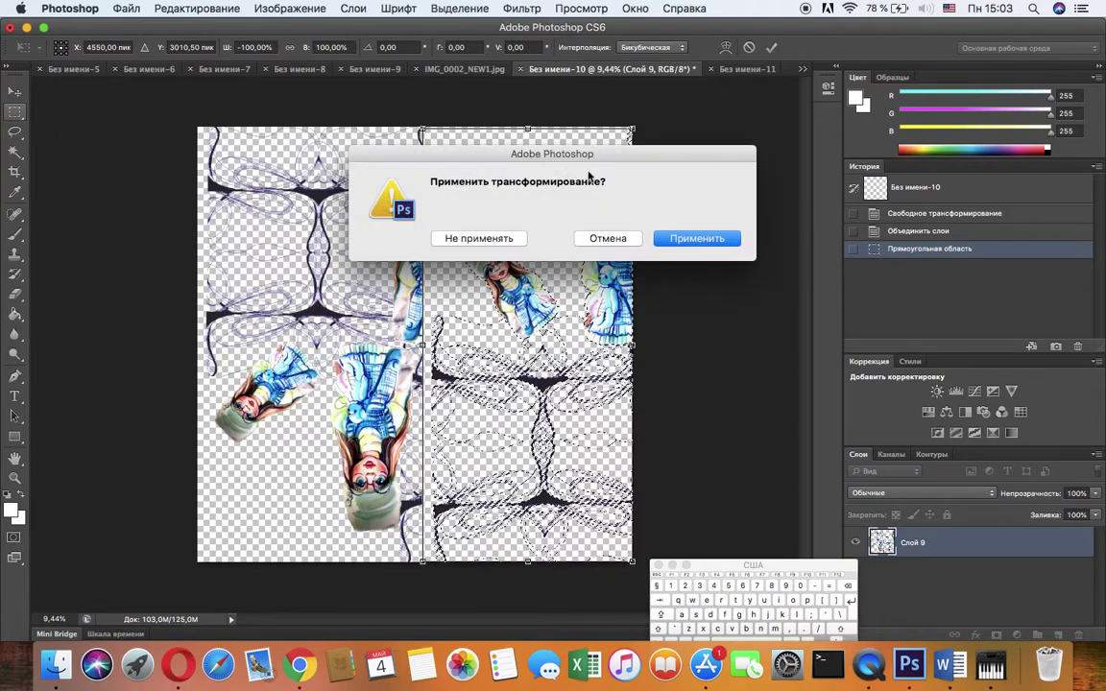
pyautogui.click(698, 240)
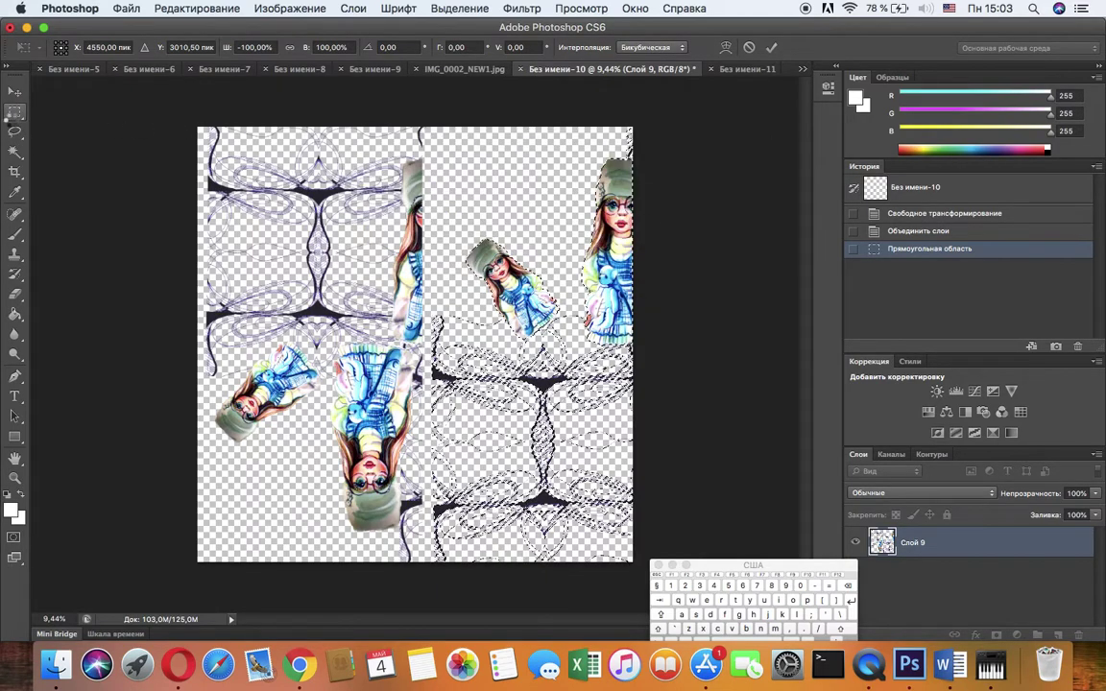
# Select the left half of the canvas and flip it horizontally with Free Transform, applying the change
pyautogui.click(197, 128)
pyautogui.moveTo(197, 126); pyautogui.dragTo(432, 569)
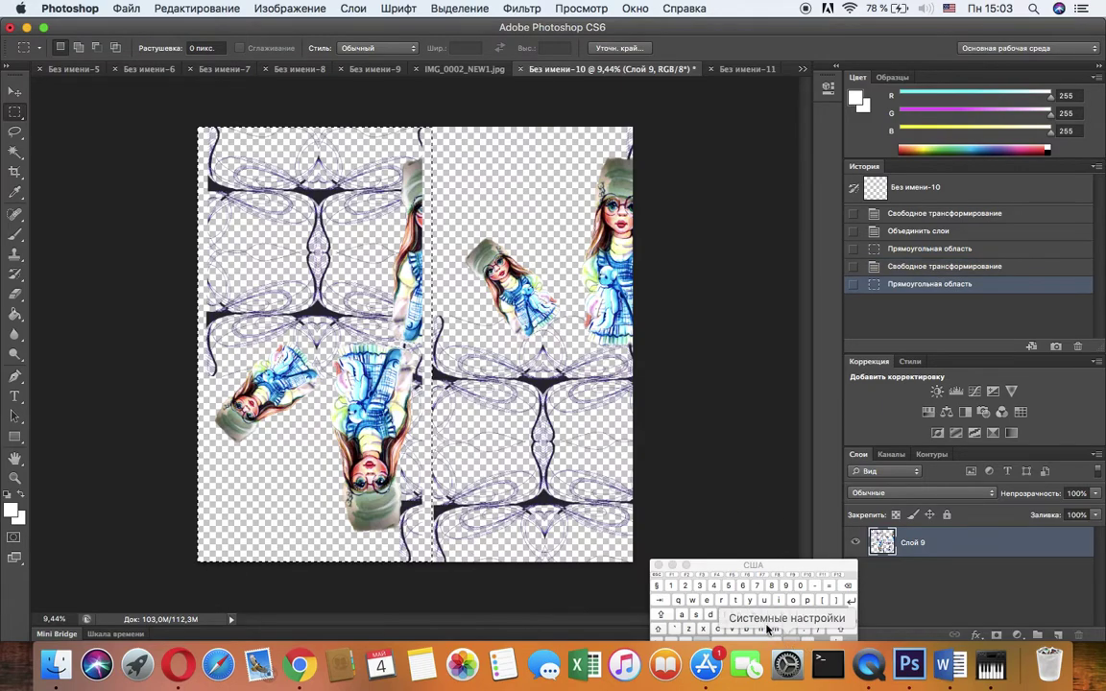
pyautogui.keyDown('super'); pyautogui.click(735, 601); pyautogui.keyUp('super')
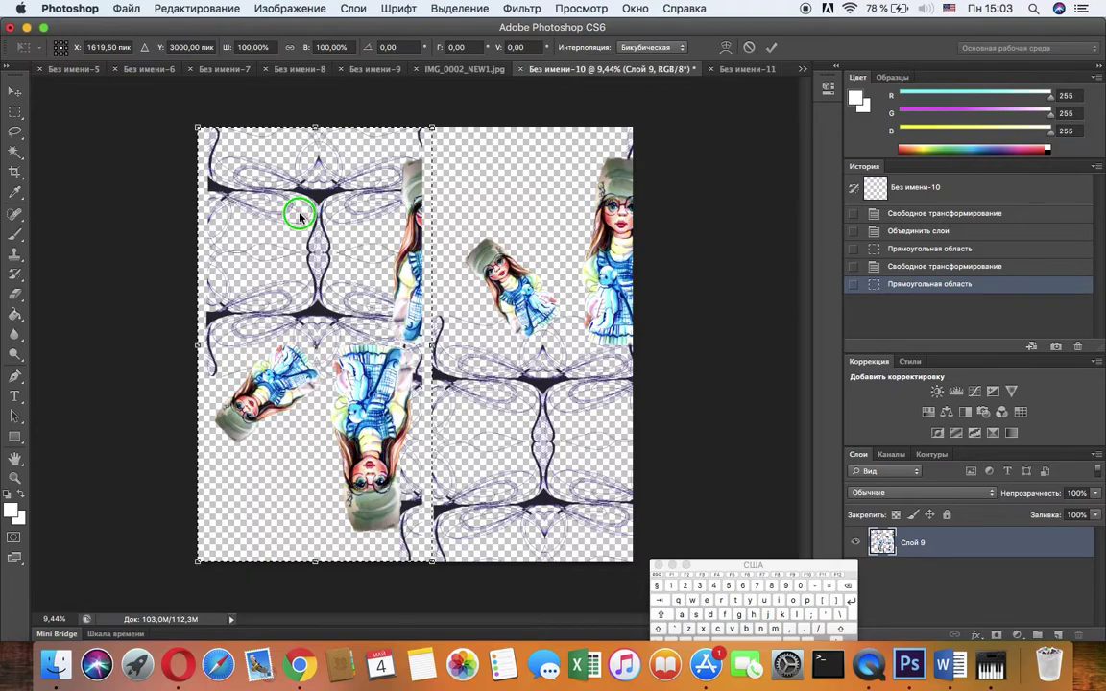
pyautogui.rightClick(298, 212)
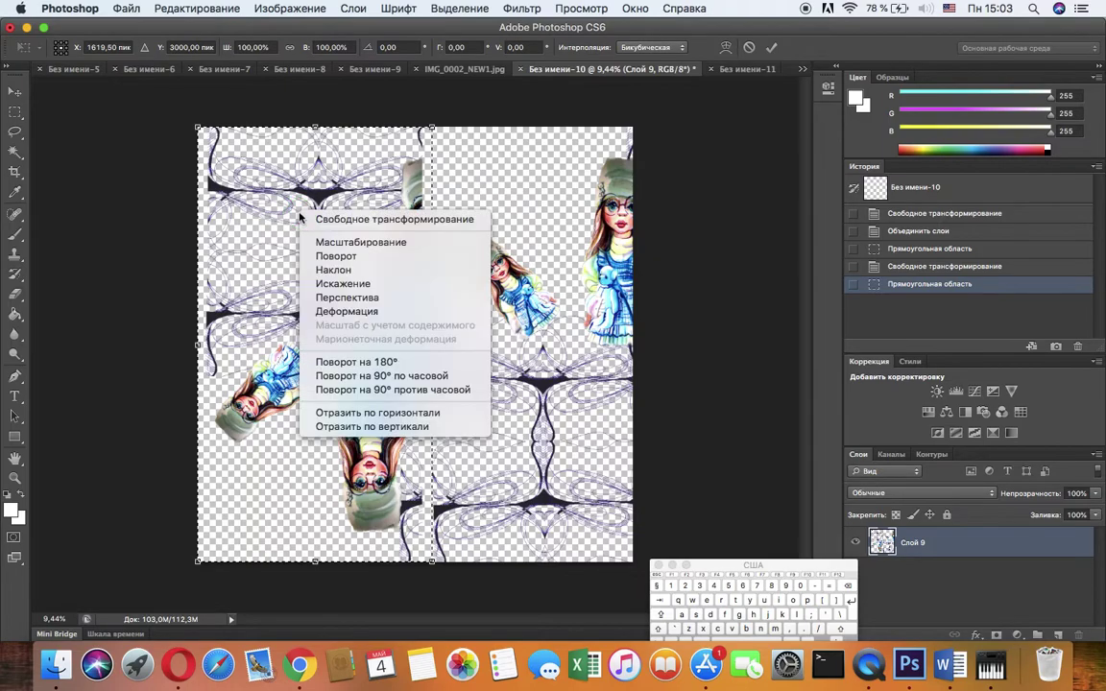
pyautogui.click(380, 413)
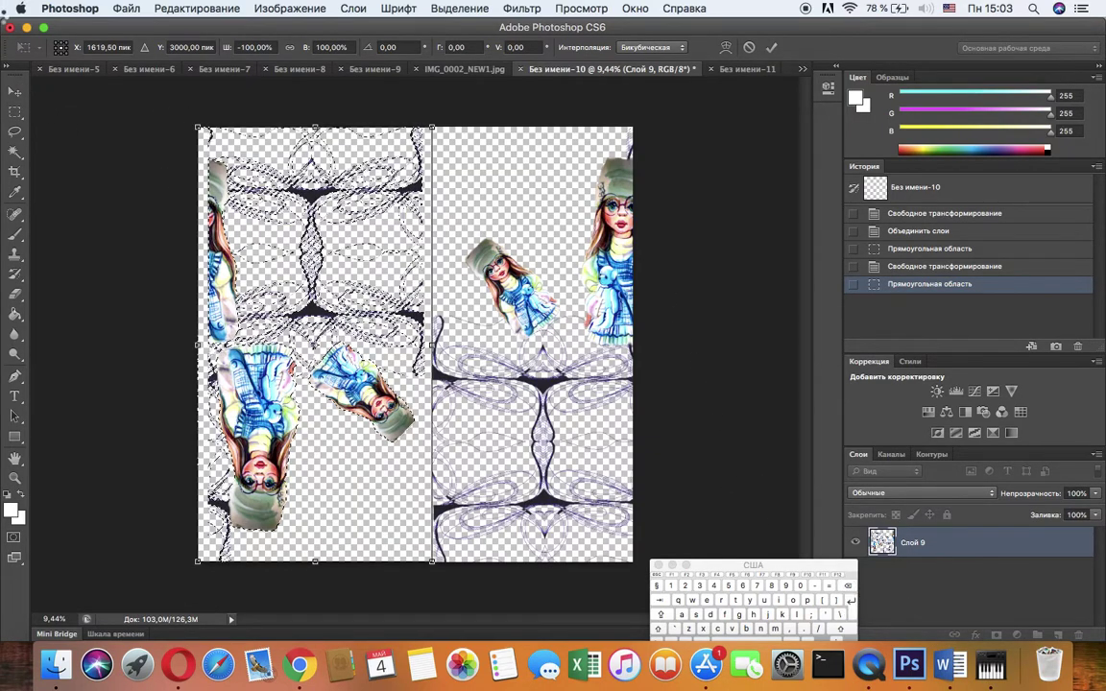
pyautogui.press('Return')
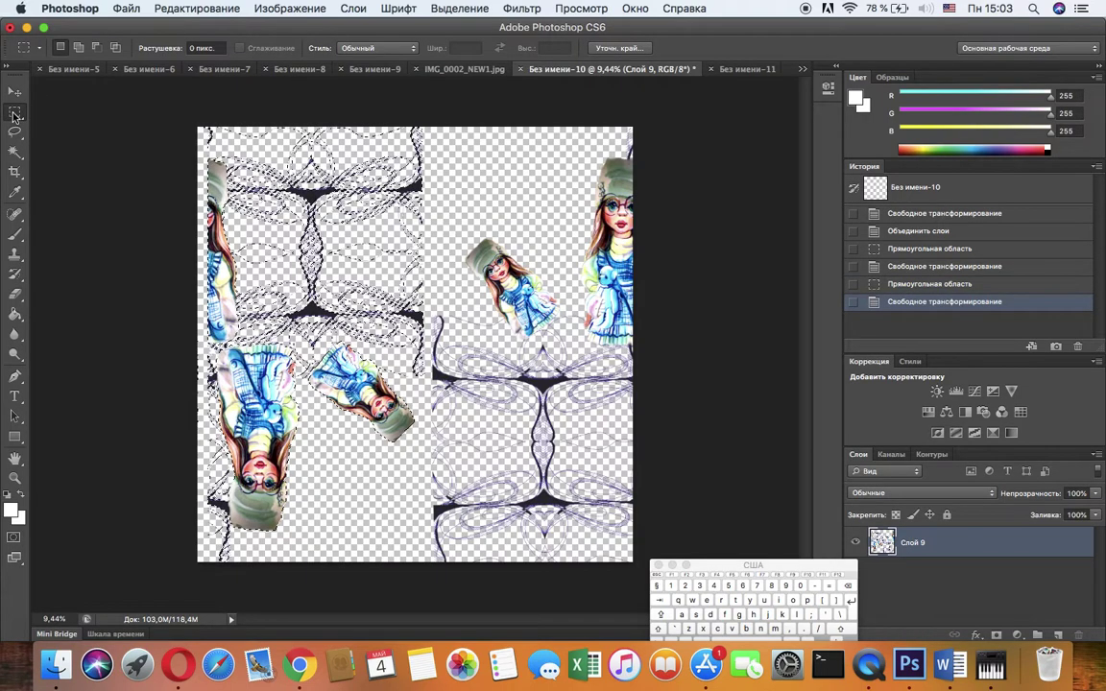
# Select the upper half of the canvas across its full width and flip it vertically with Free Transform, applying the transformation
pyautogui.moveTo(199, 128); pyautogui.dragTo(686, 343)
pyautogui.moveTo(636, 305); pyautogui.dragTo(636, 306)
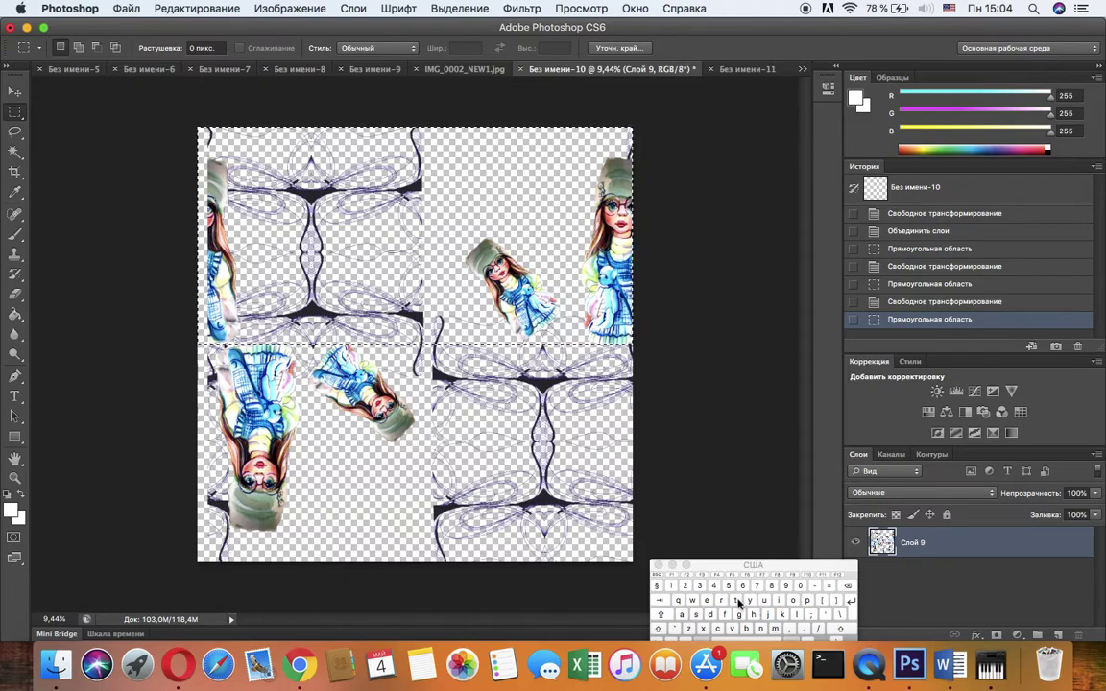
pyautogui.press('super+c')
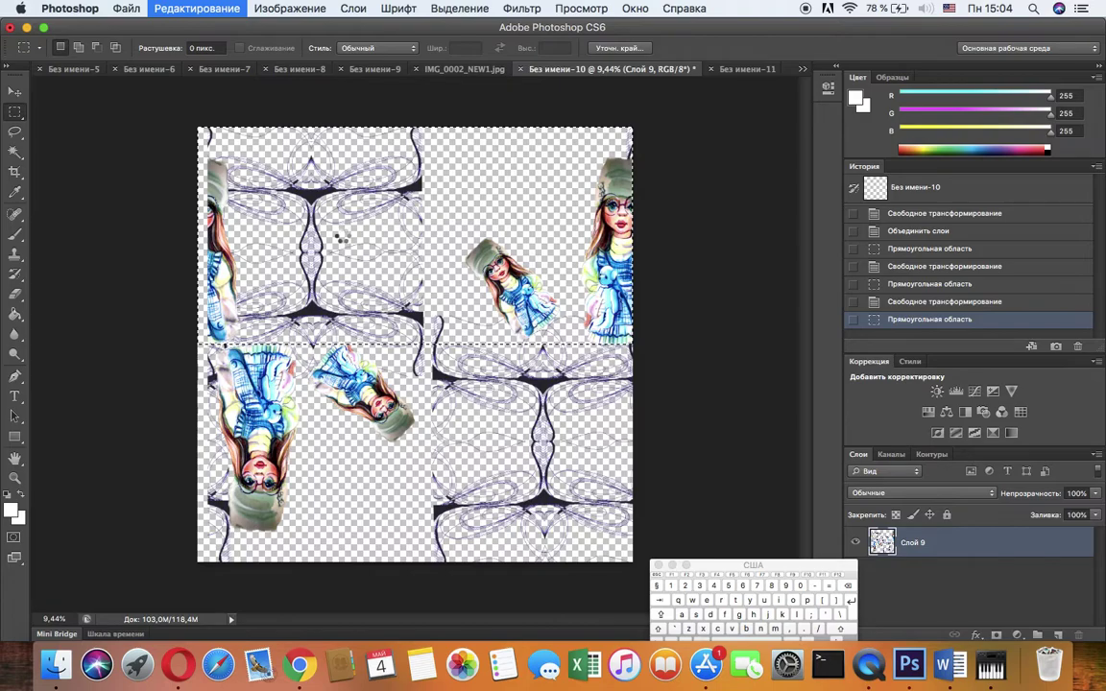
pyautogui.press('super+t')
pyautogui.rightClick(342, 240)
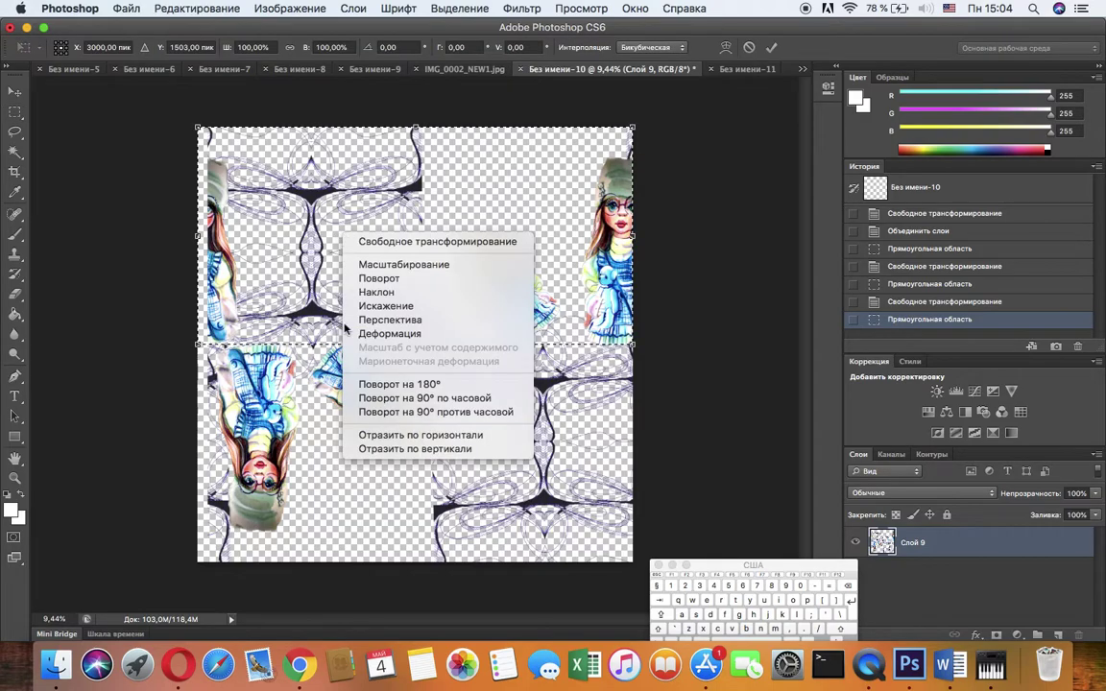
pyautogui.click(413, 448)
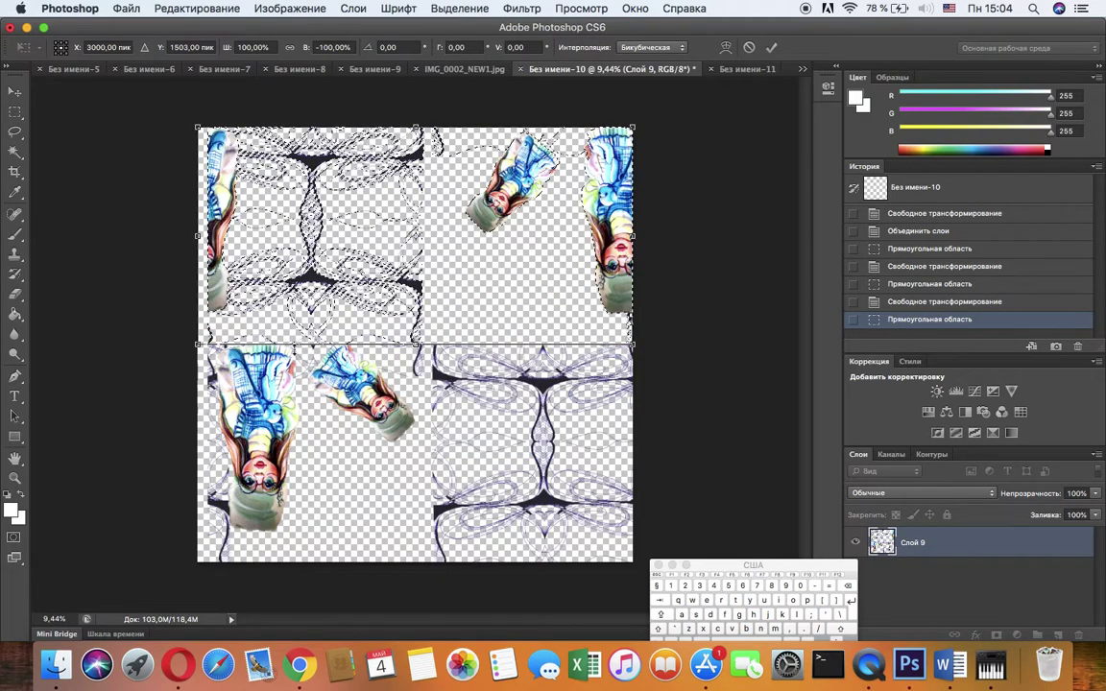
pyautogui.click(15, 112)
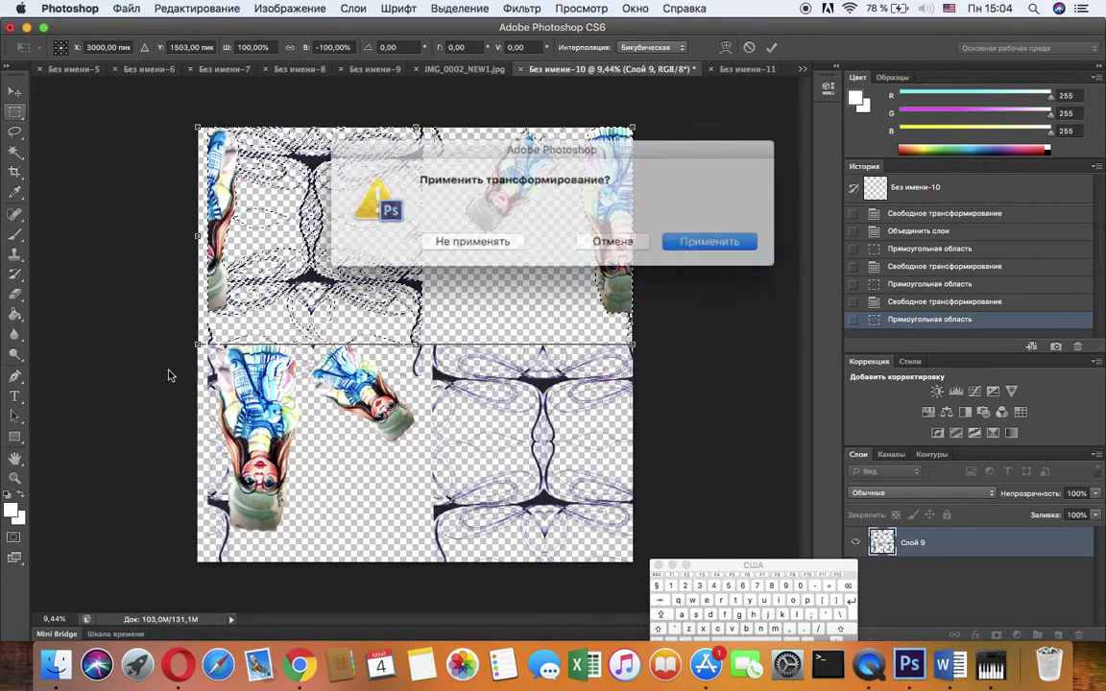
pyautogui.click(699, 237)
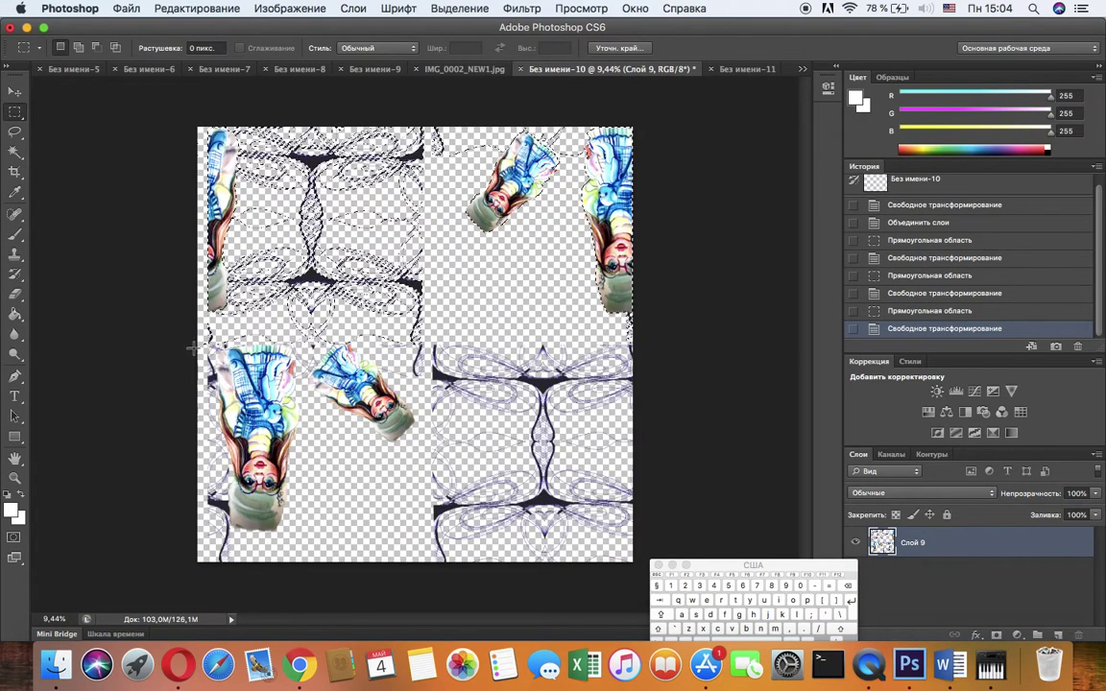
# Select the lower half of the canvas, flip it vertically with Free Transform, apply it and deselect
pyautogui.moveTo(195, 341); pyautogui.dragTo(632, 518)
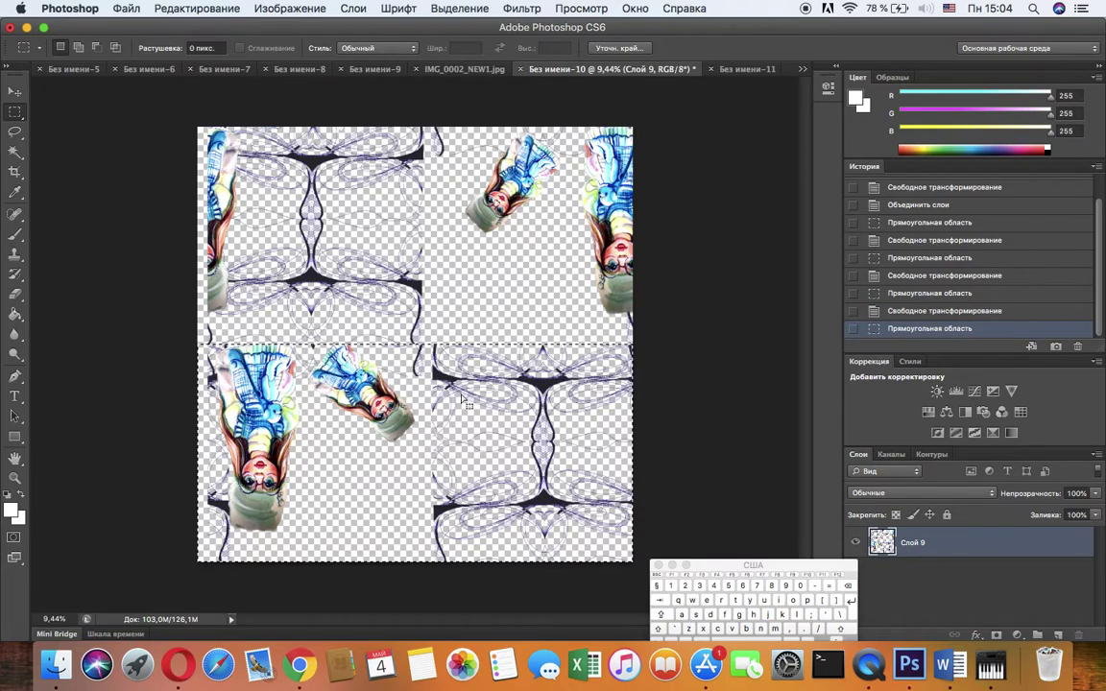
pyautogui.rightClick(426, 386)
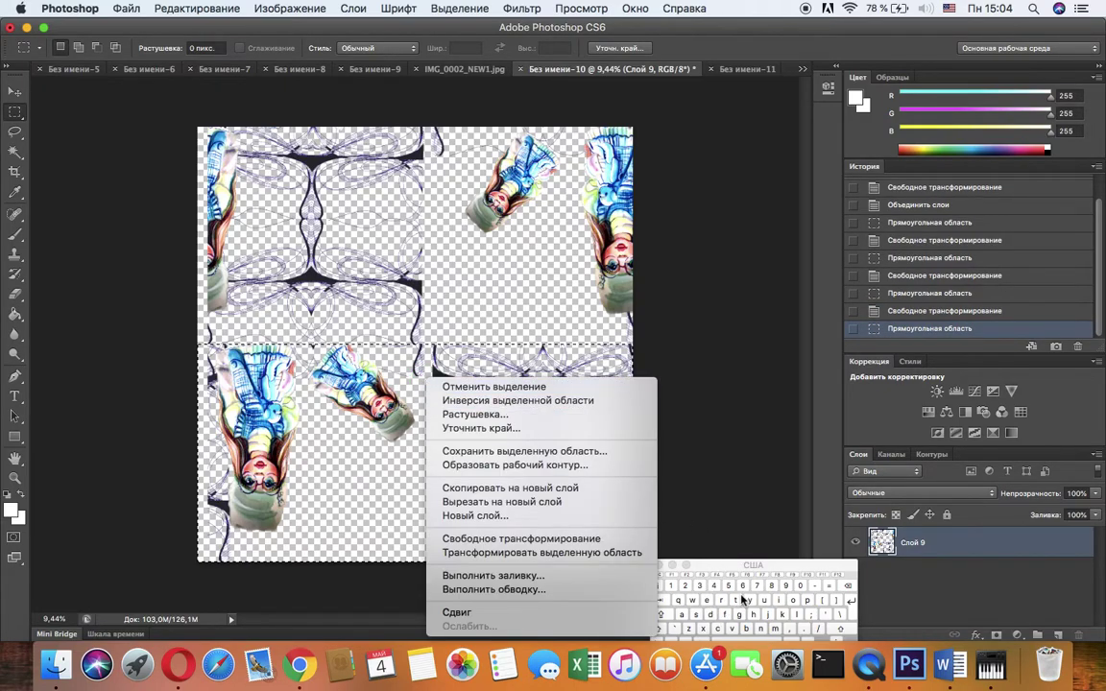
pyautogui.click(731, 470)
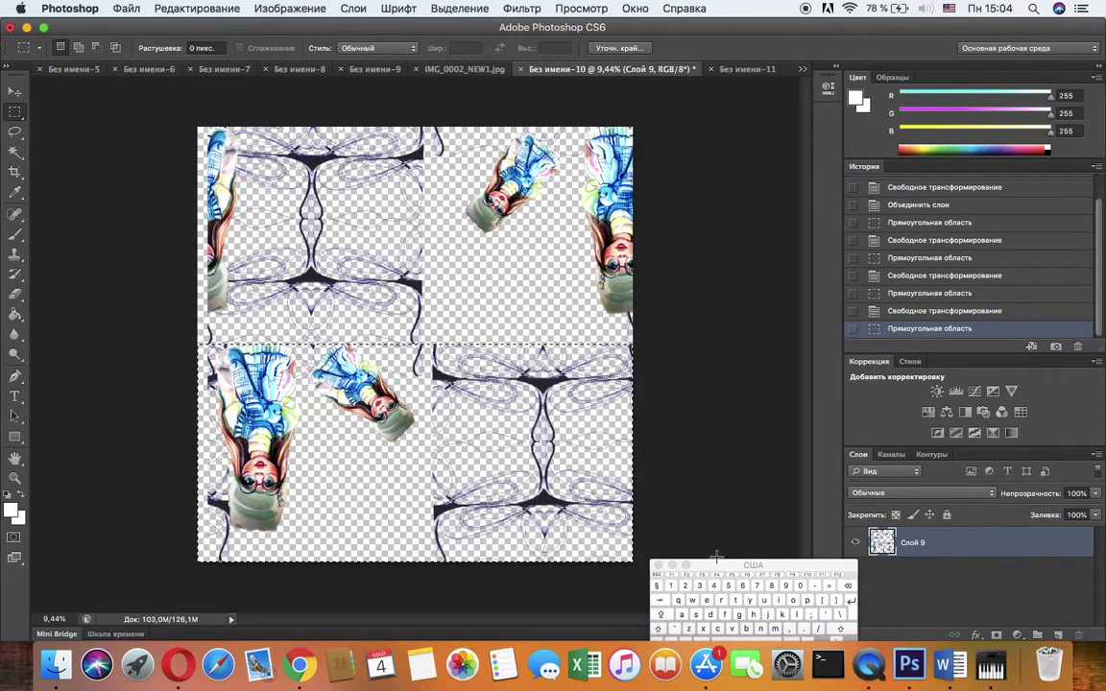
pyautogui.press('super+t')
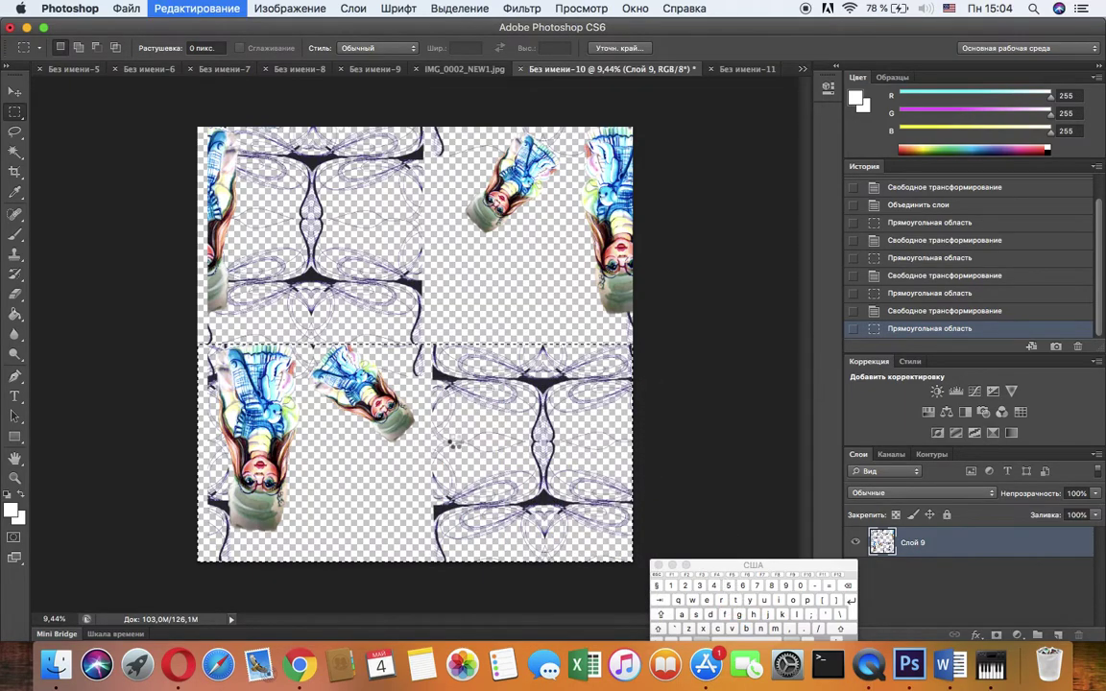
pyautogui.rightClick(388, 377)
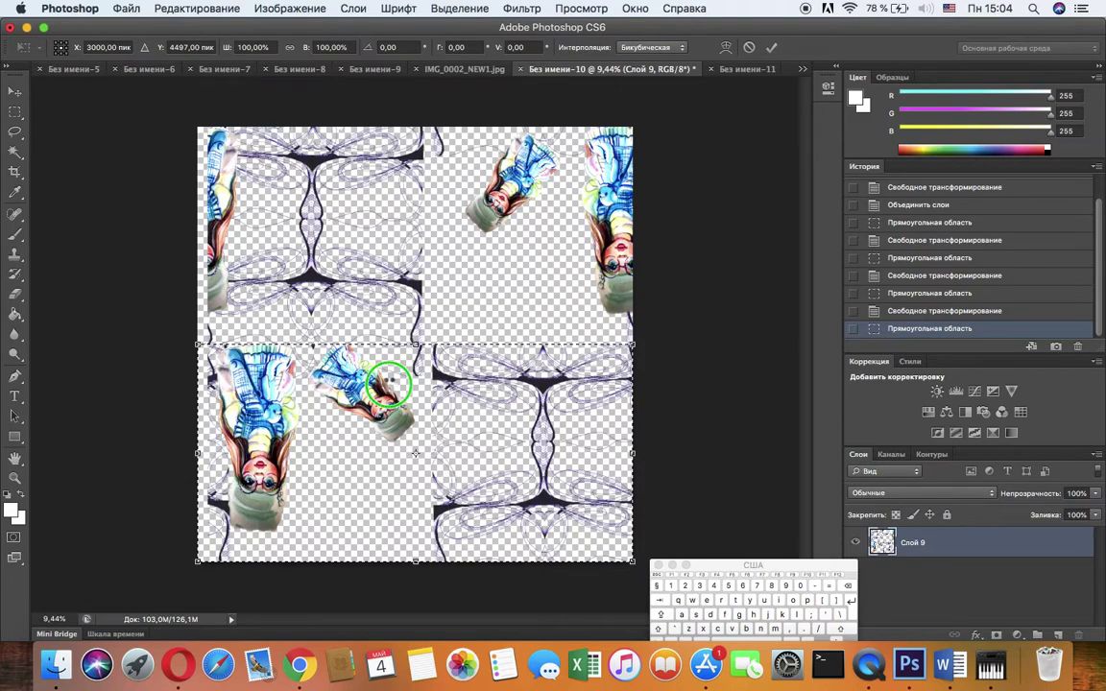
pyautogui.click(490, 598)
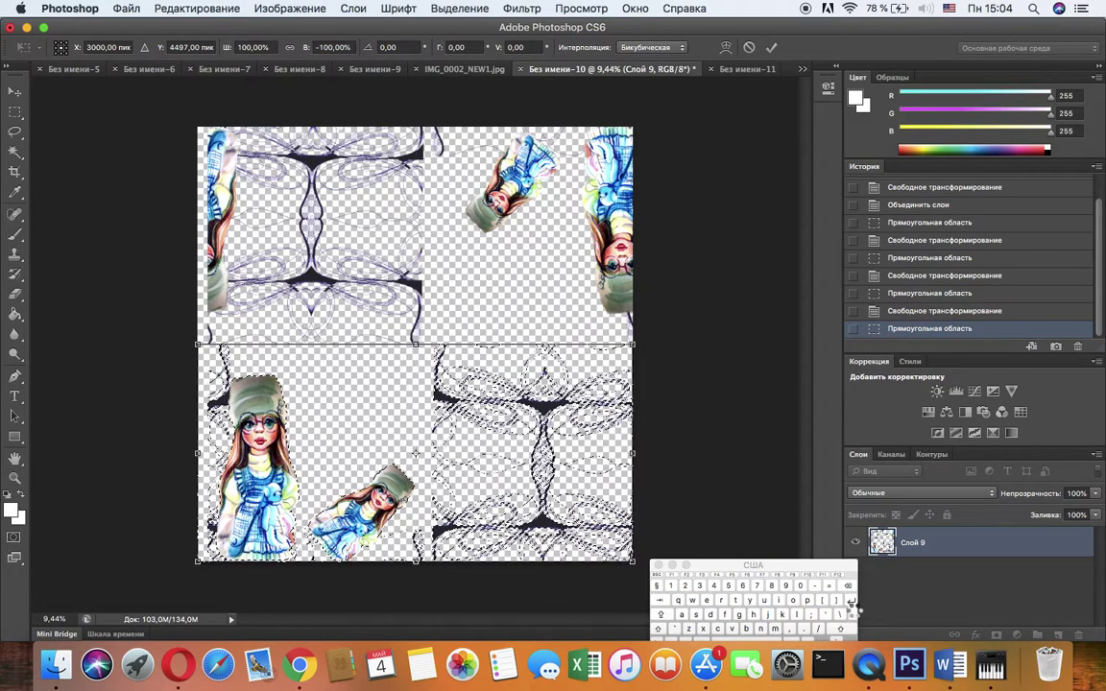
pyautogui.press('Return')
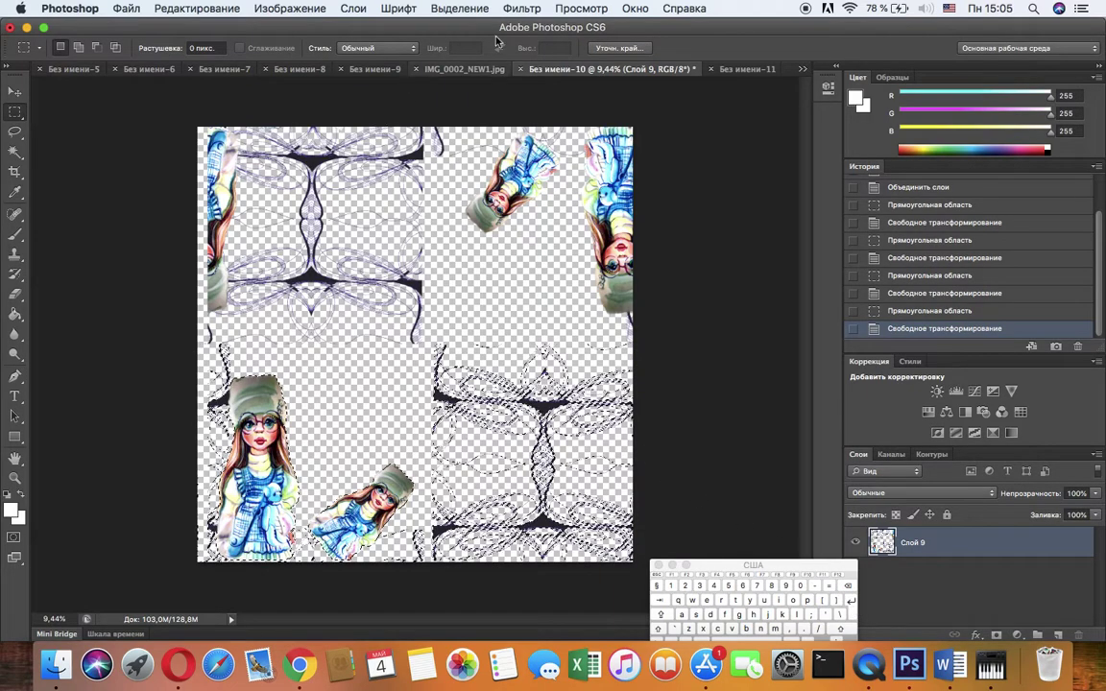
pyautogui.click(459, 8)
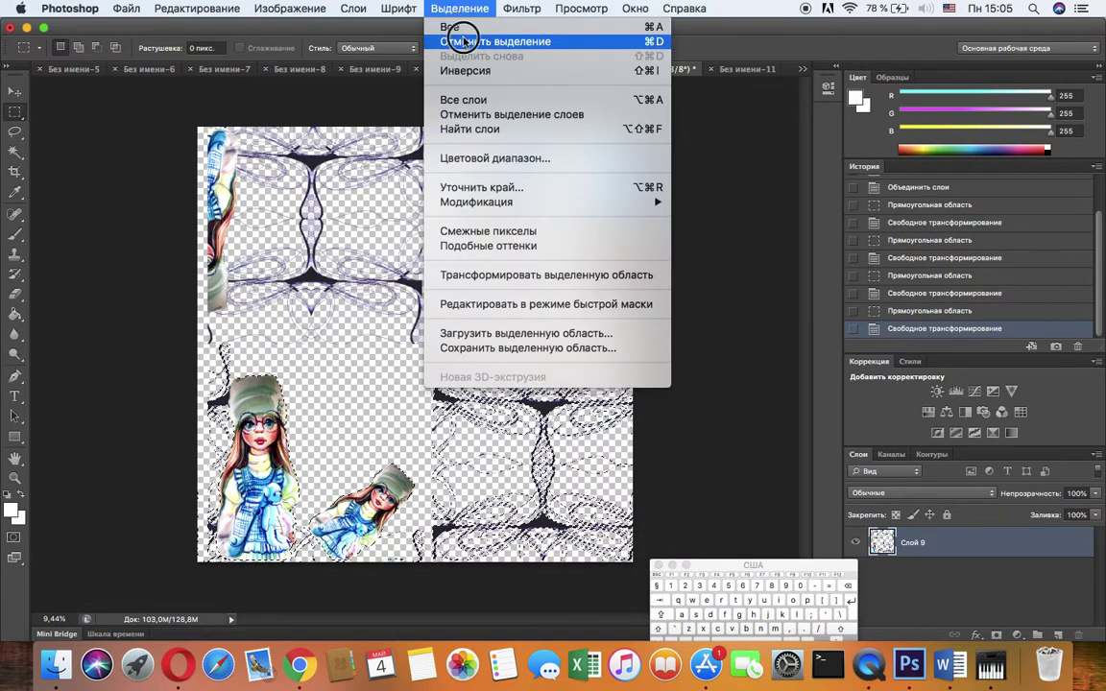
pyautogui.click(464, 41)
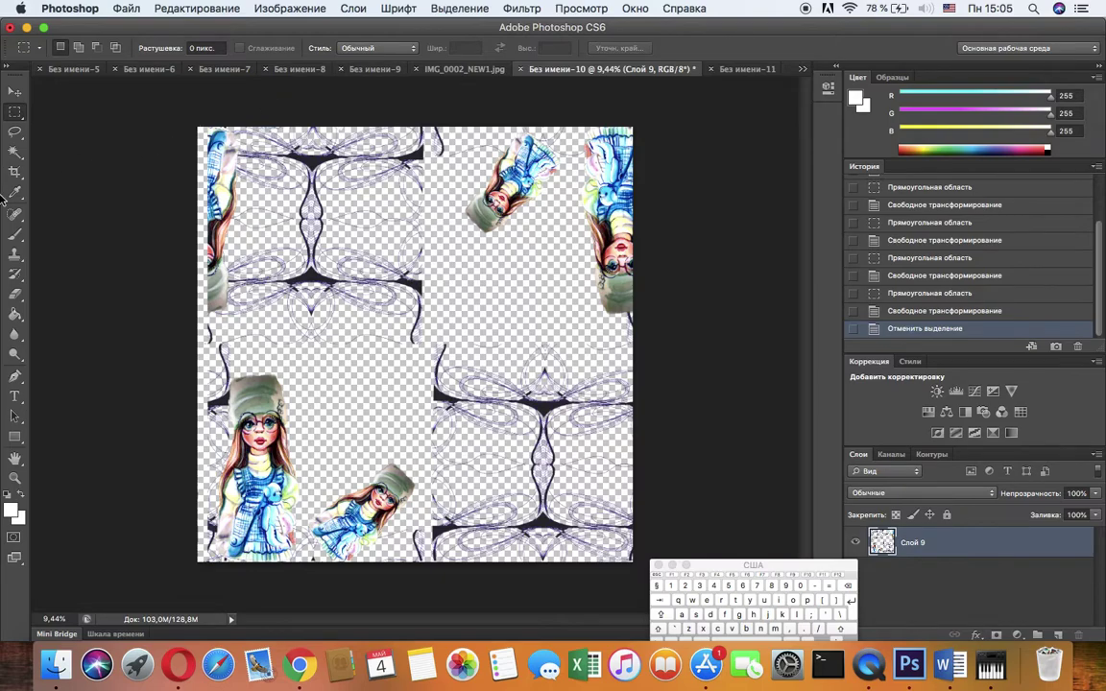
# Look through the open pattern documents from Без имени-5 to Без имени-11, comparing their motif layouts and repeats
pyautogui.click(69, 71)
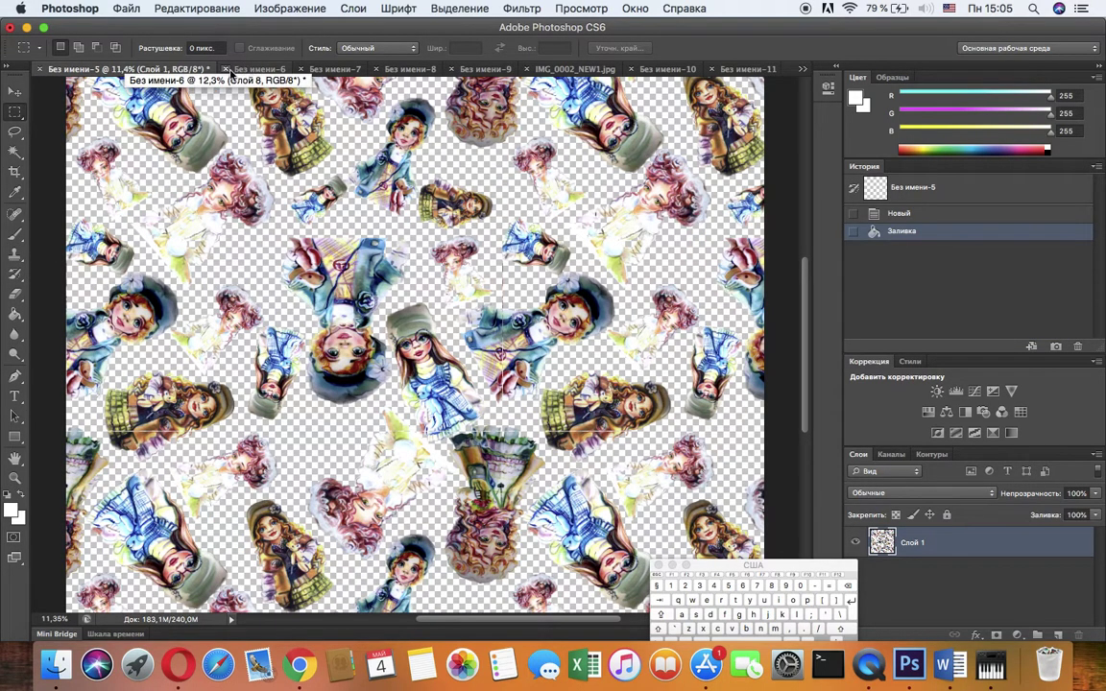
pyautogui.click(237, 69)
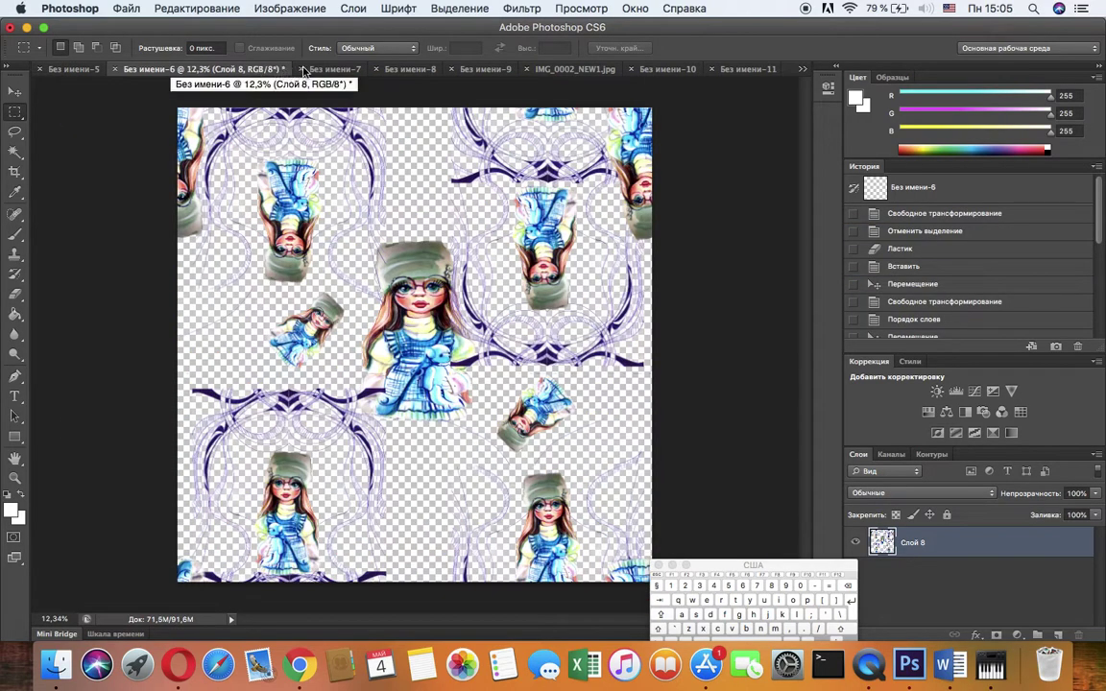
pyautogui.click(319, 70)
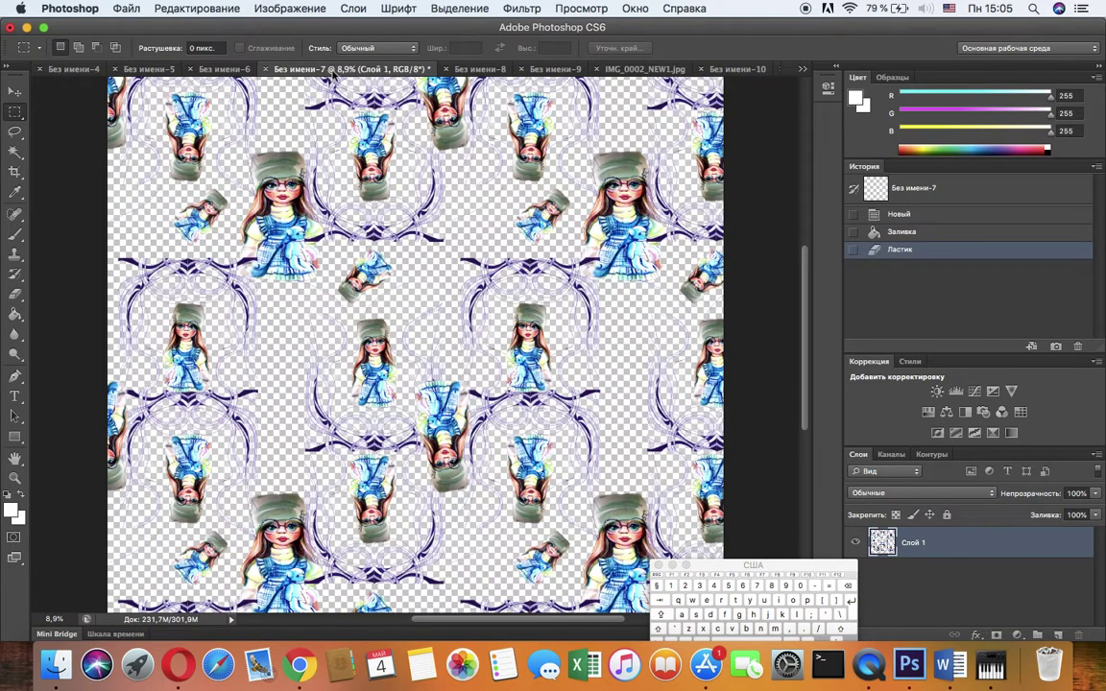
pyautogui.click(484, 72)
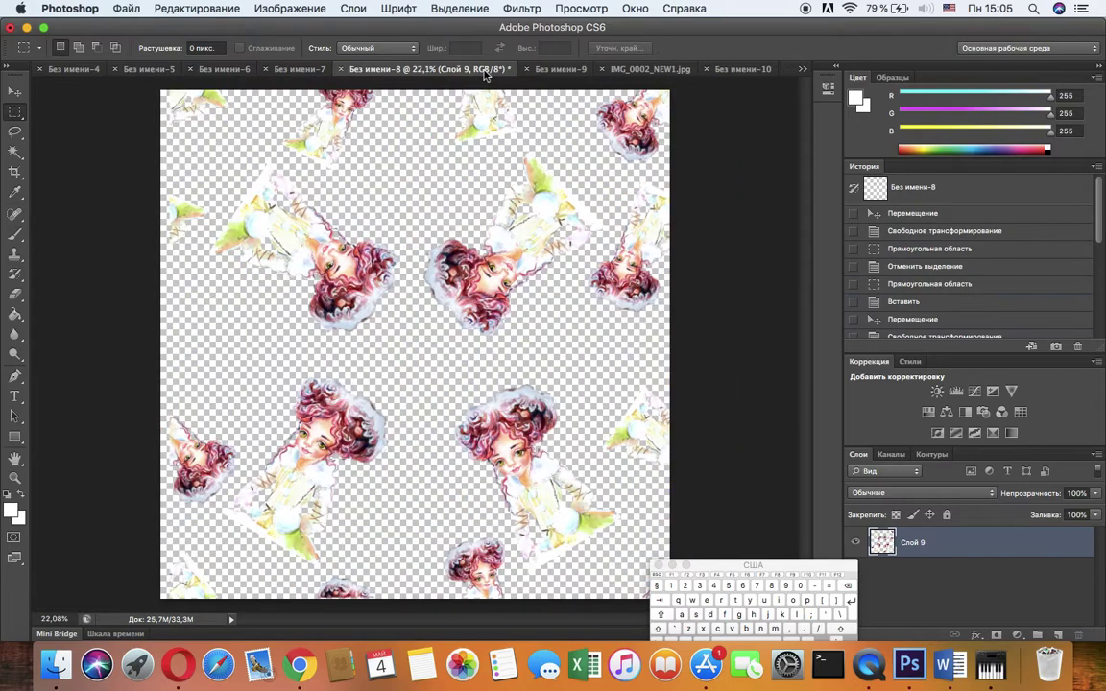
pyautogui.click(557, 69)
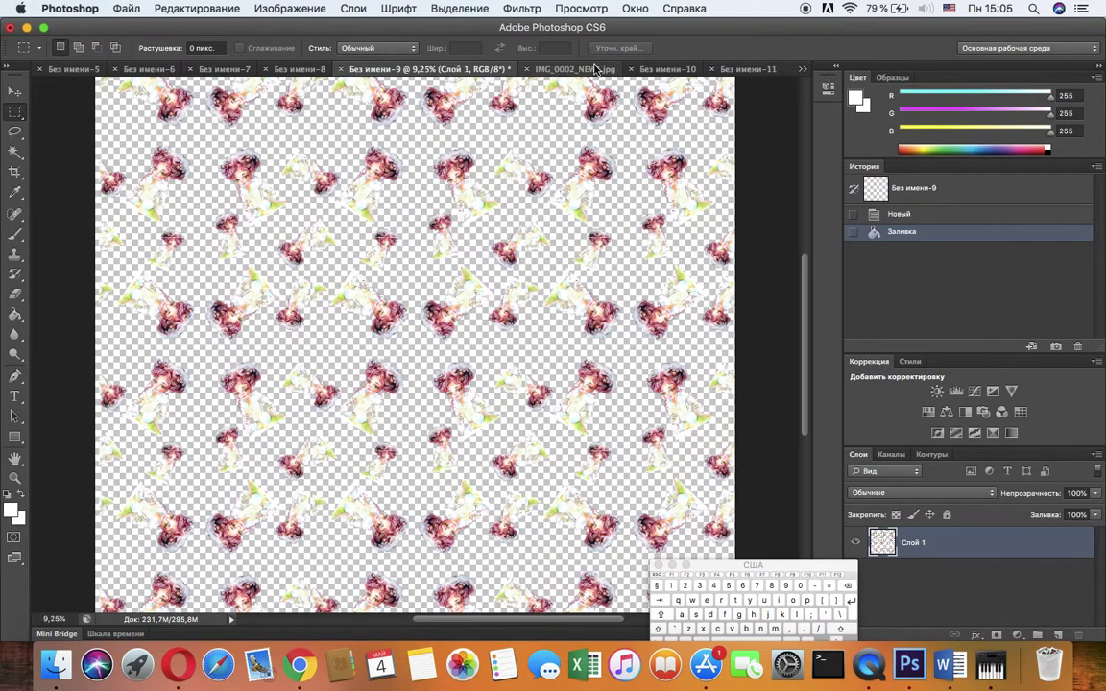
pyautogui.click(661, 76)
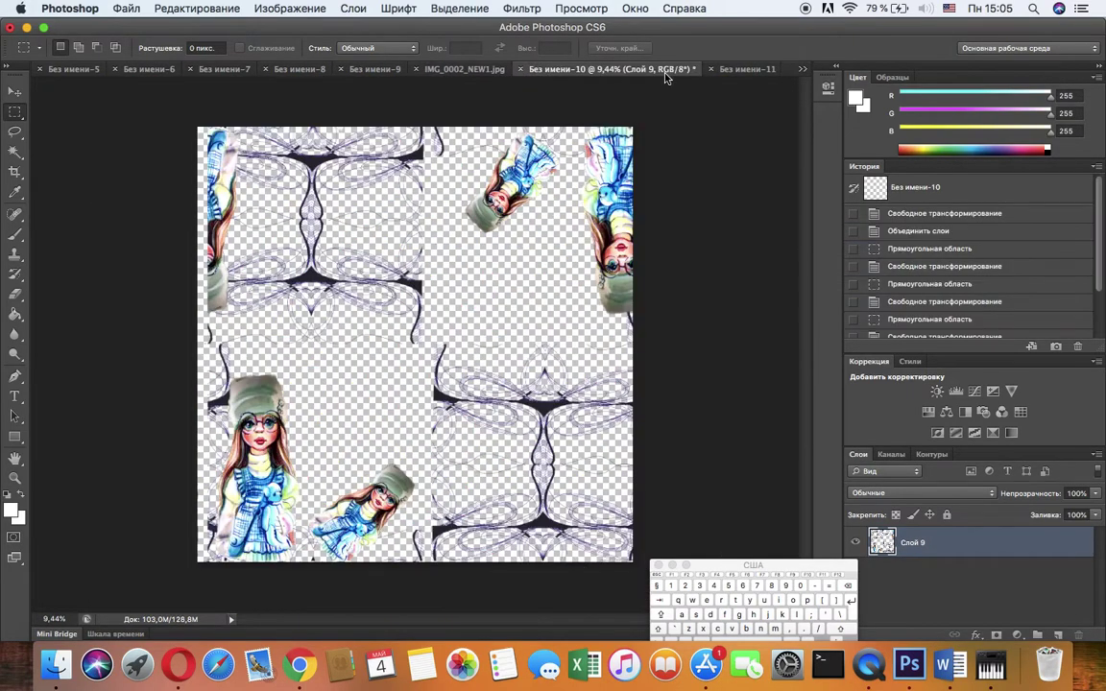
pyautogui.click(732, 77)
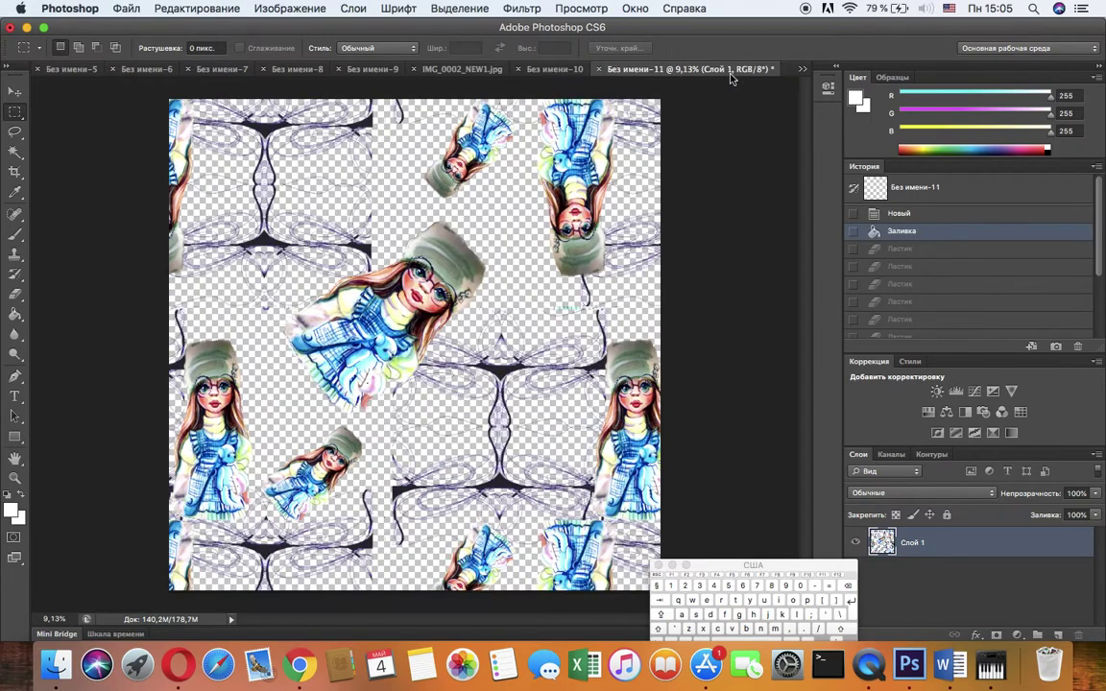
# Look through the source artwork documents and copy the selected doll from IMG_1804-восстановлено.png
pyautogui.click(800, 70)
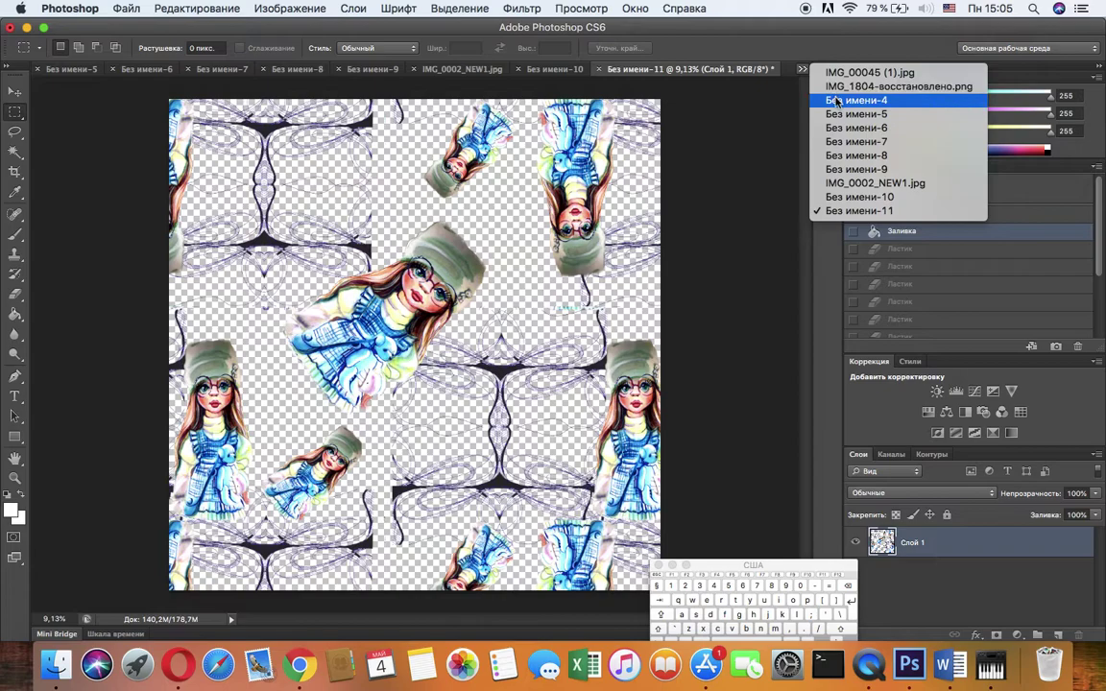
pyautogui.click(869, 183)
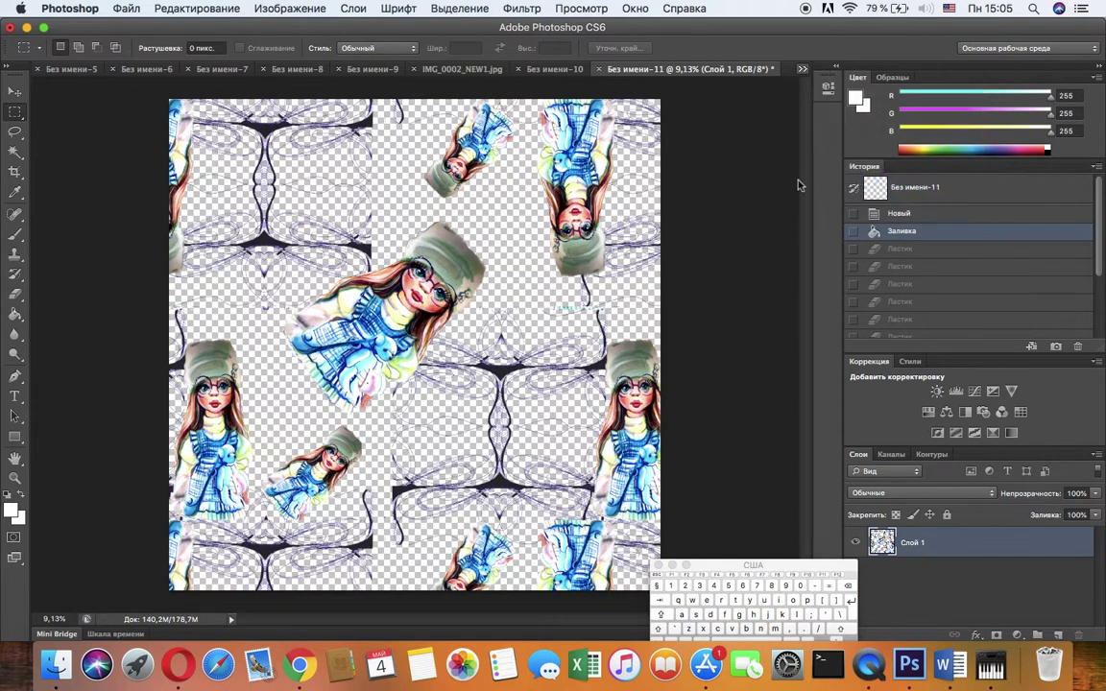
pyautogui.click(802, 71)
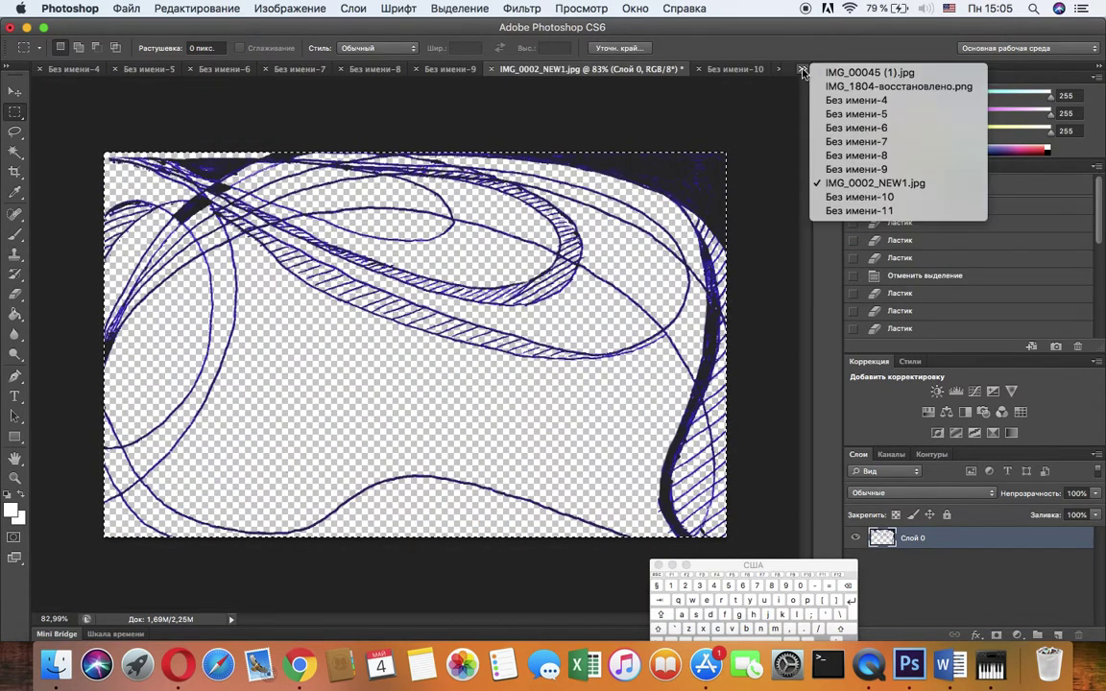
pyautogui.click(854, 74)
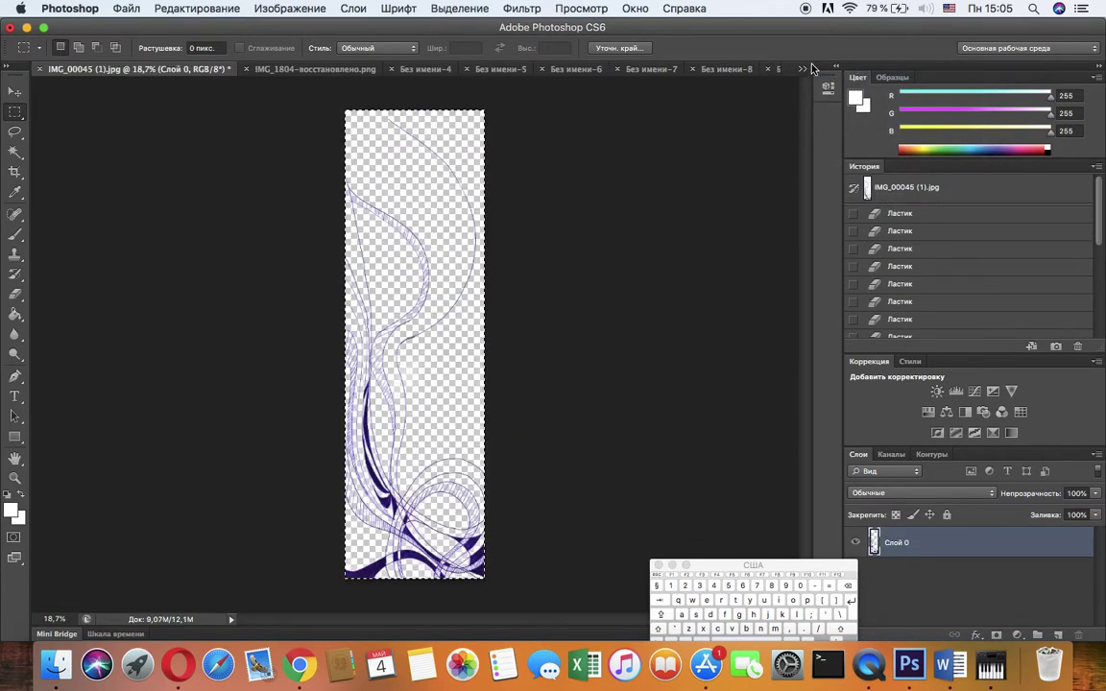
pyautogui.click(805, 70)
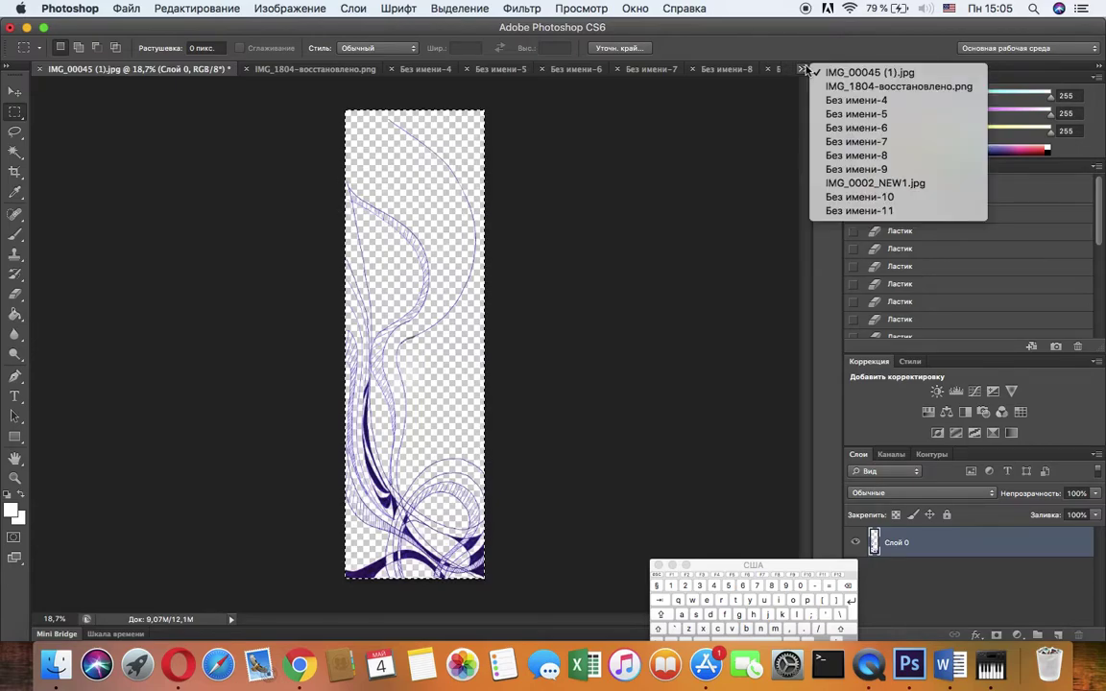
pyautogui.click(855, 87)
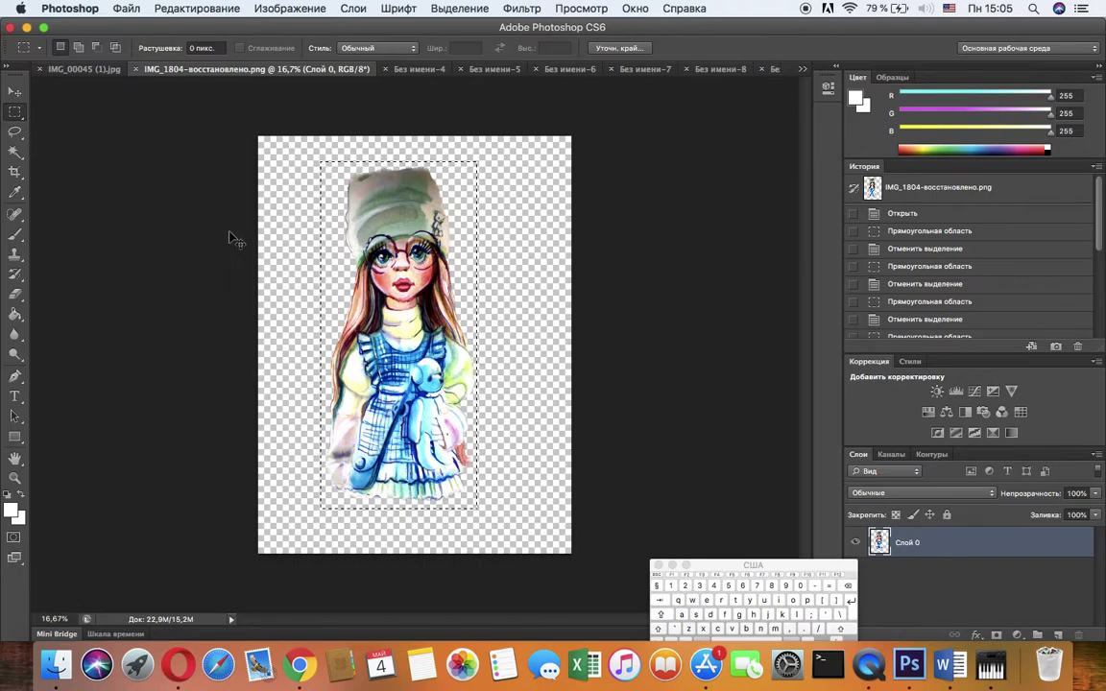
pyautogui.press('super+c')
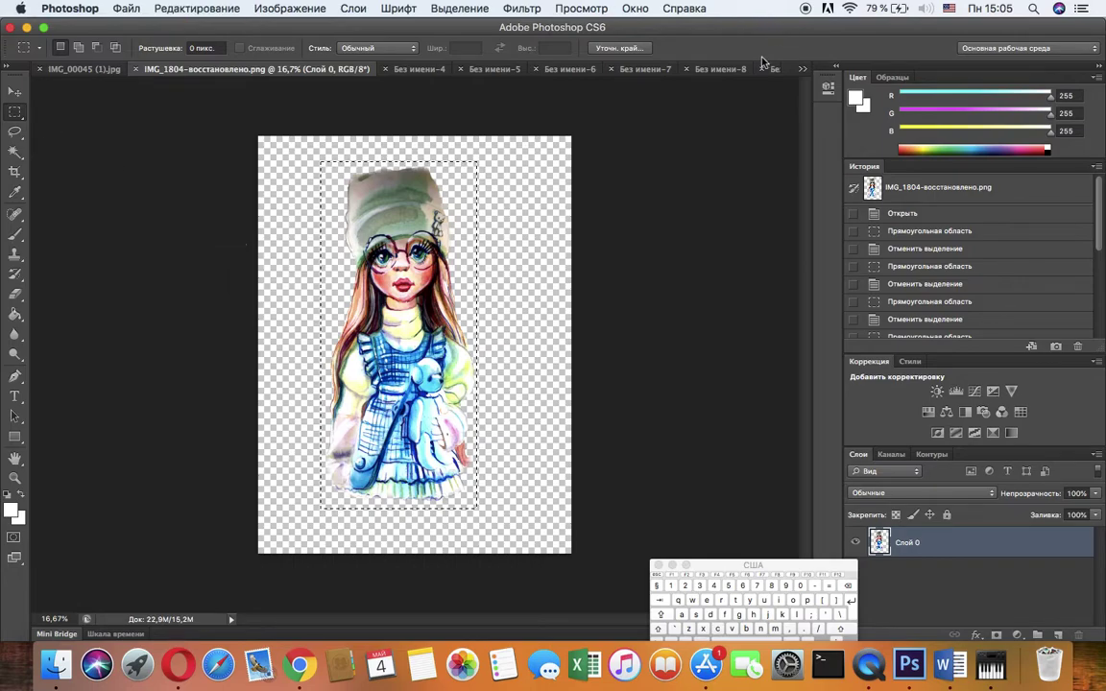
# Paste the copied doll into document Без имени-10 and move it slightly so it sits near the canvas centre
pyautogui.click(803, 68)
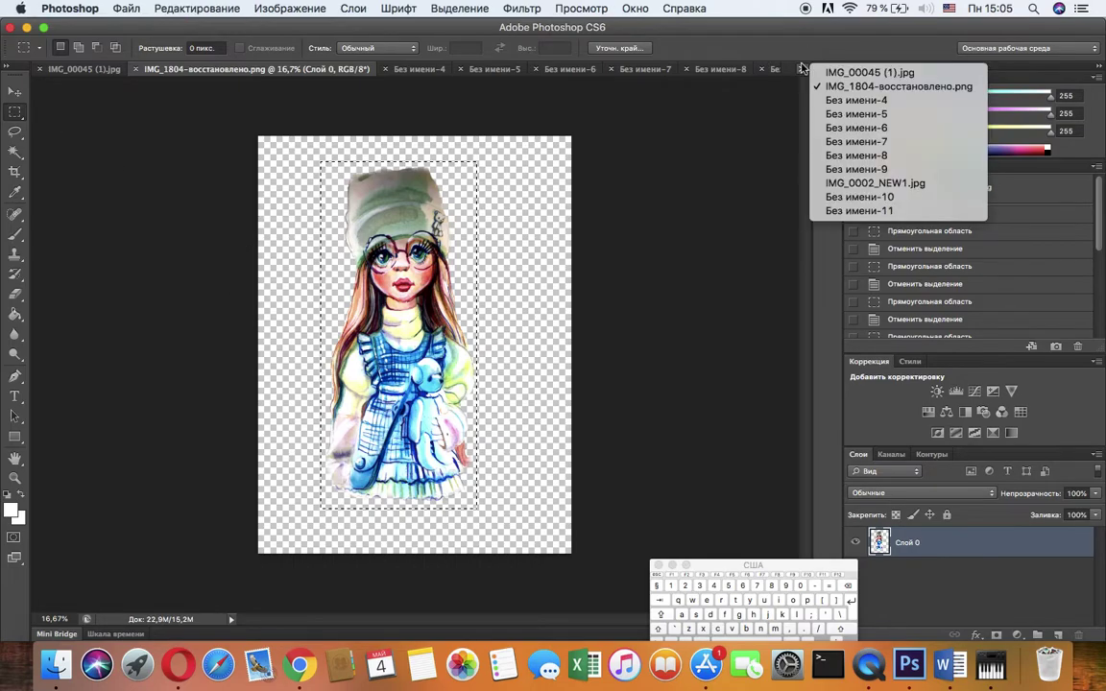
pyautogui.click(867, 213)
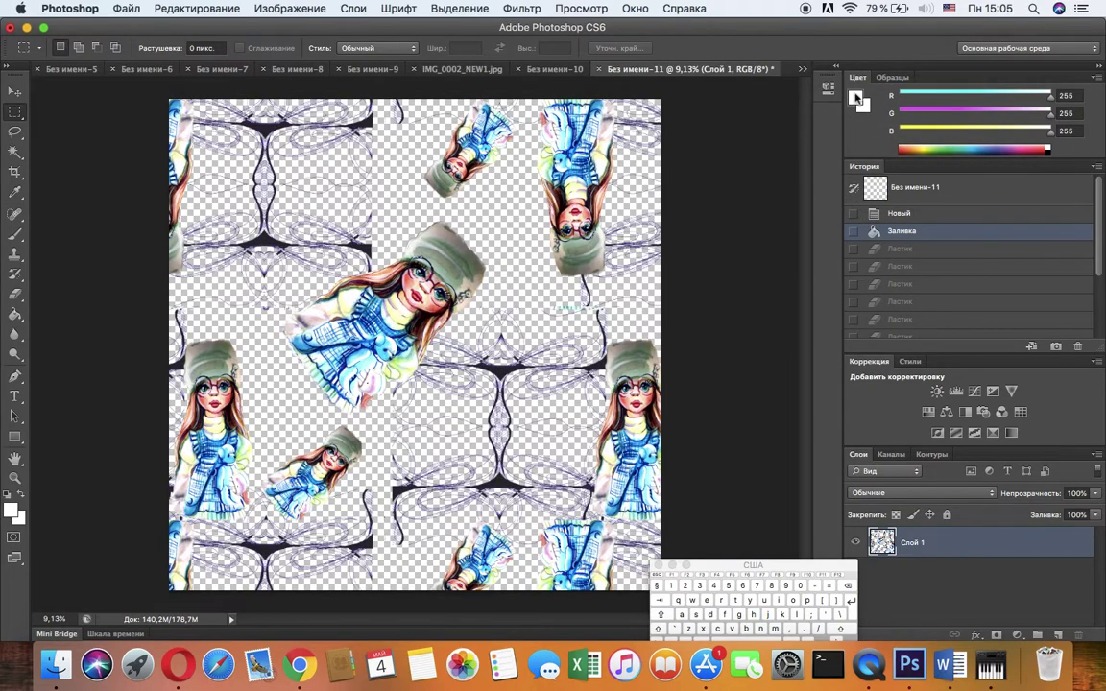
pyautogui.click(803, 69)
pyautogui.click(823, 195)
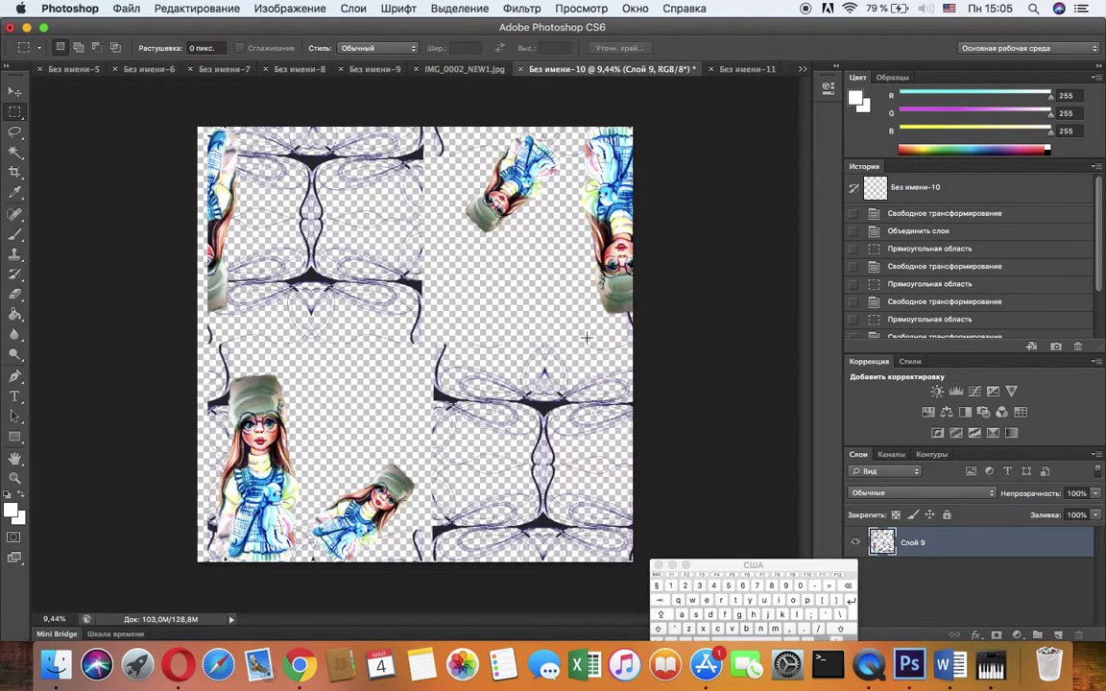
pyautogui.press('super+v')
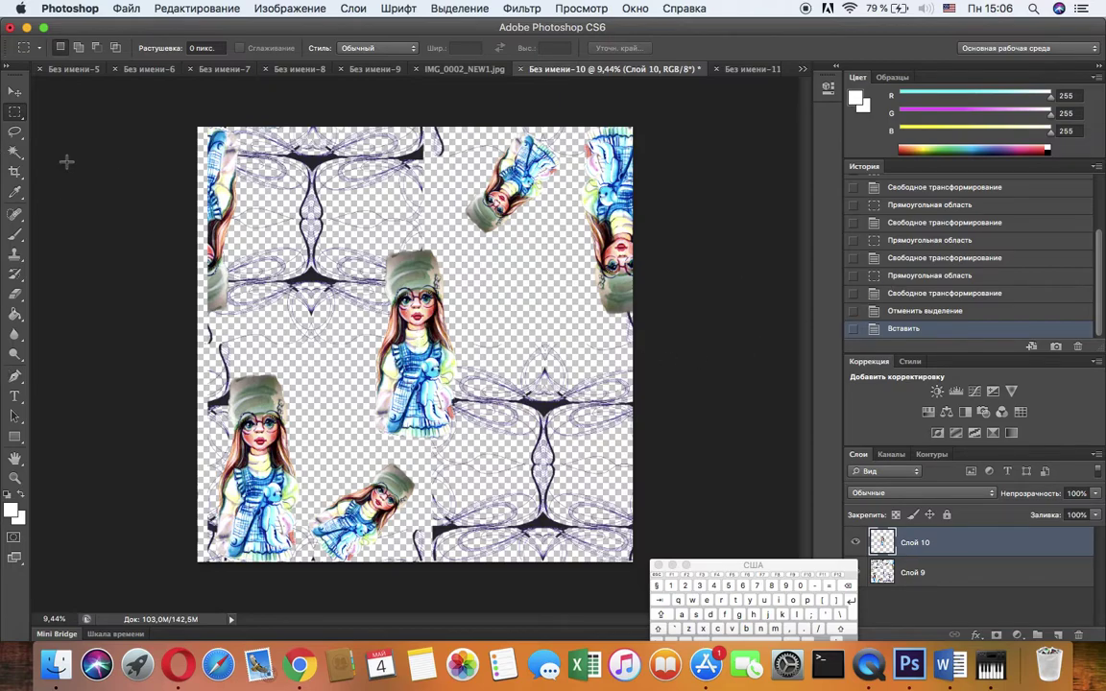
pyautogui.click(12, 94)
pyautogui.moveTo(427, 365); pyautogui.dragTo(440, 361)
# Merge the pasted doll layer Слой 10 with the pattern layer Слой 9
pyautogui.click(970, 539)
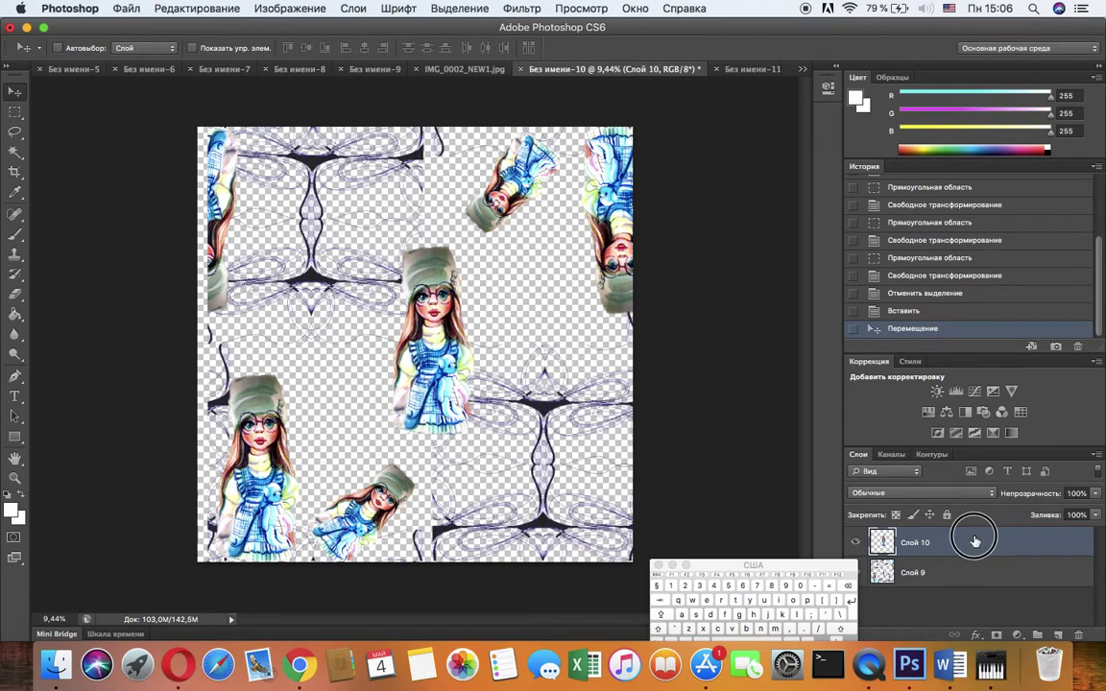
pyautogui.keyDown('shift'); pyautogui.click(976, 576); pyautogui.keyUp('shift')
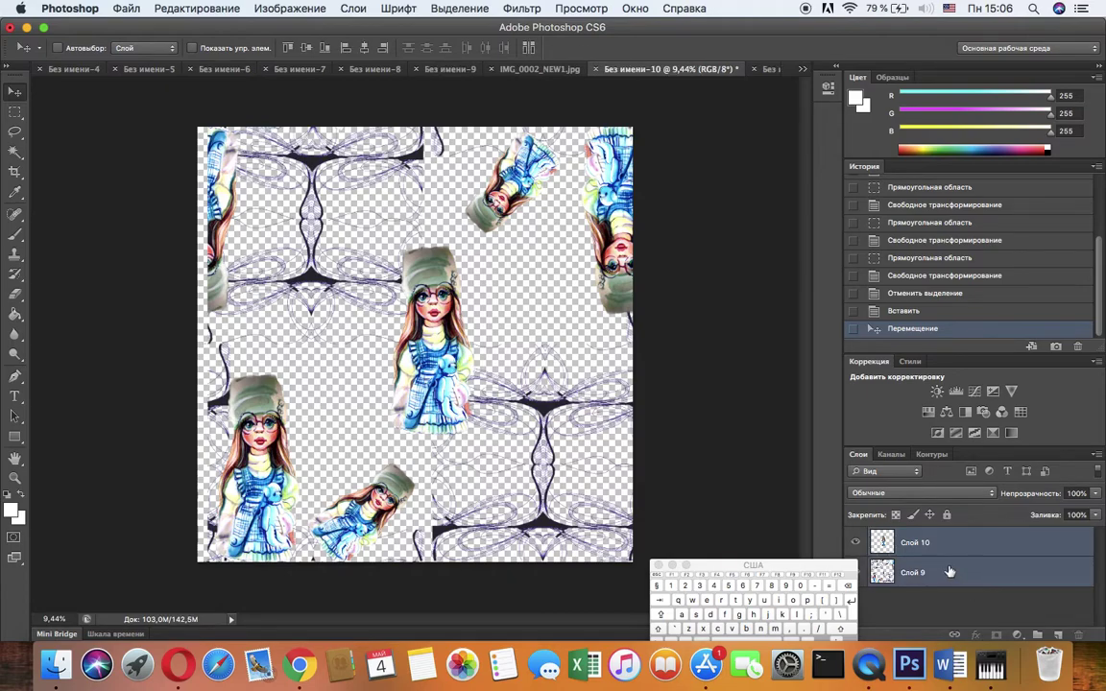
pyautogui.rightClick(949, 572)
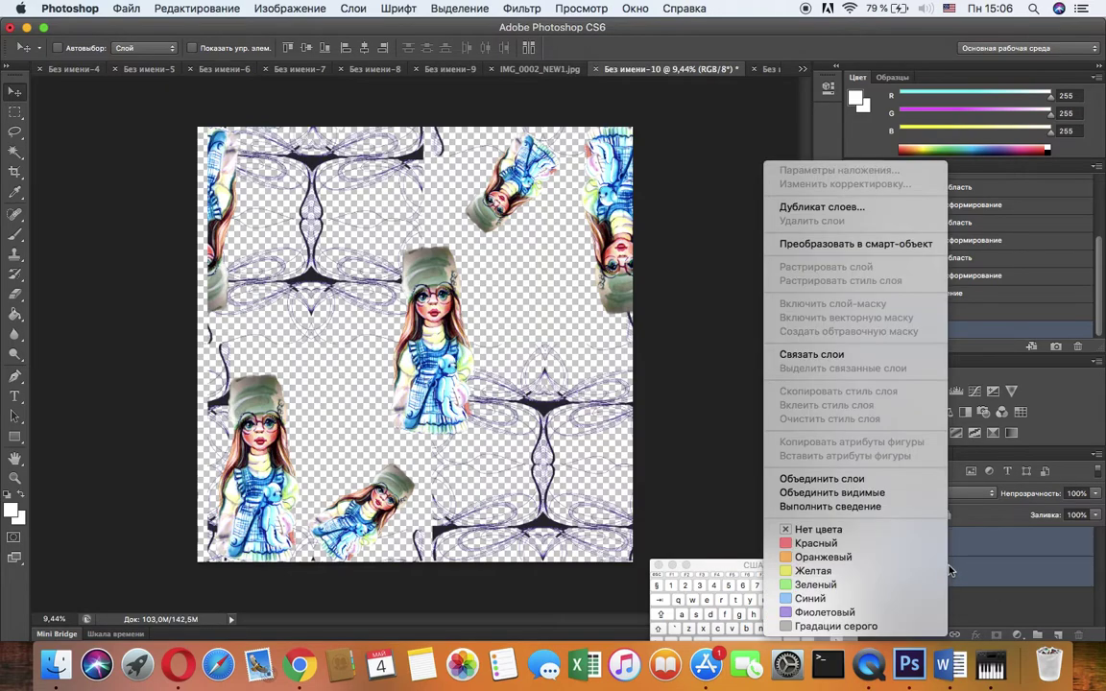
pyautogui.click(824, 479)
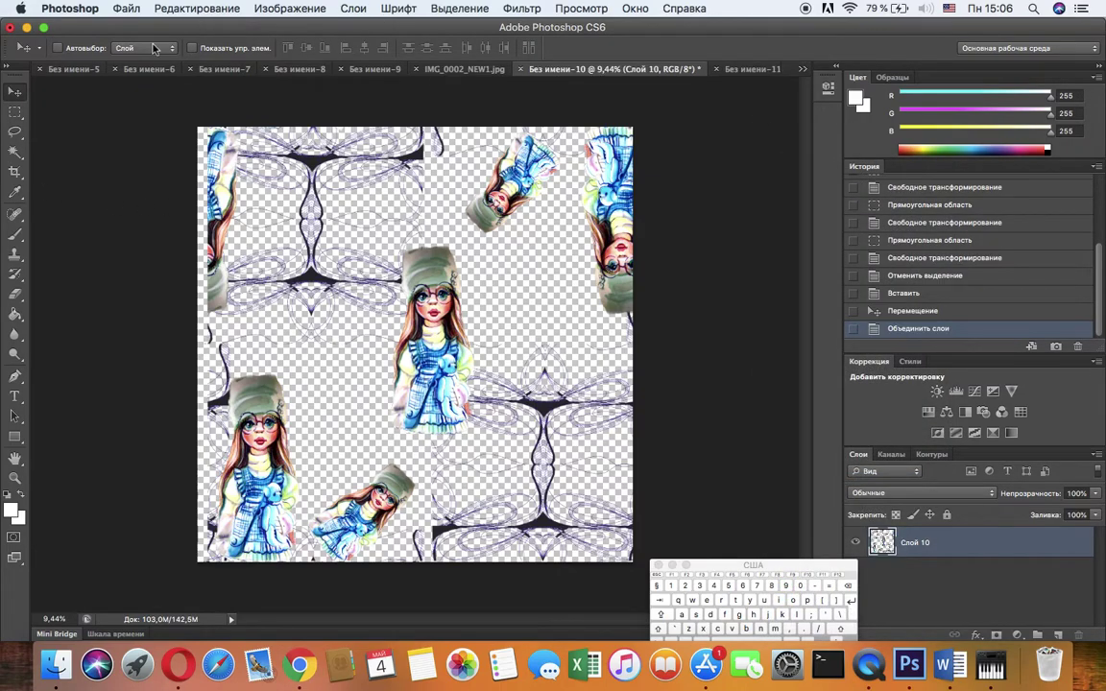
# Select the right half of the canvas through the central doll and flip it horizontally with Free Transform, applying the change
pyautogui.click(14, 112)
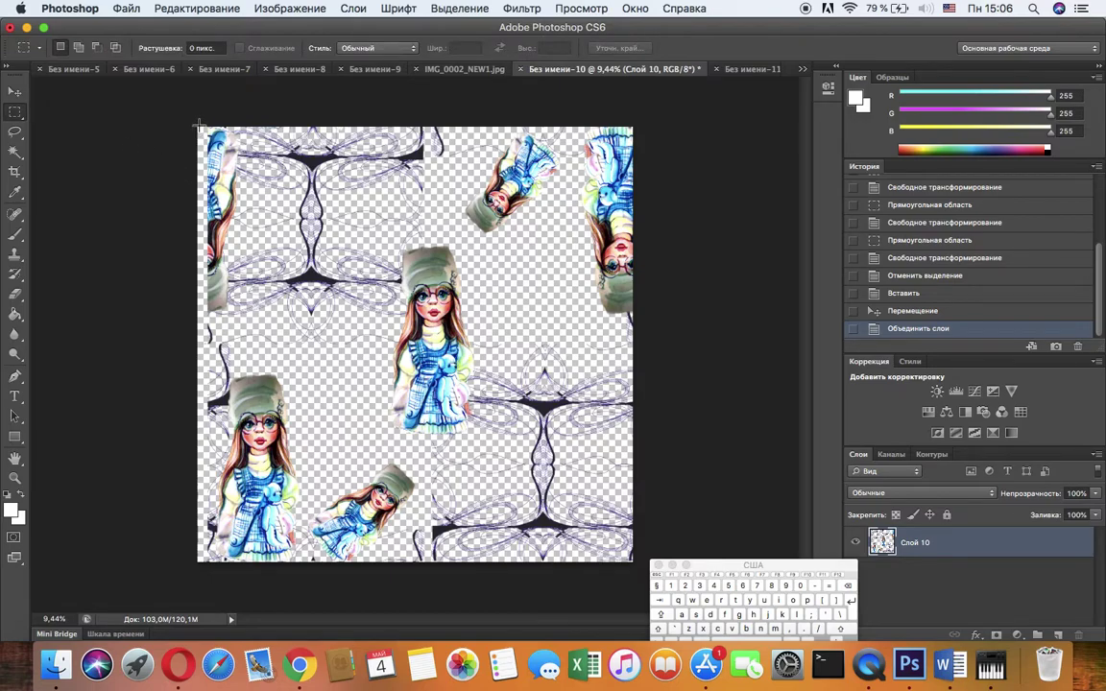
pyautogui.moveTo(198, 123); pyautogui.dragTo(277, 241)
pyautogui.moveTo(293, 129); pyautogui.dragTo(181, 118)
pyautogui.click(456, 136)
pyautogui.moveTo(421, 123); pyautogui.dragTo(581, 552)
pyautogui.click(427, 123)
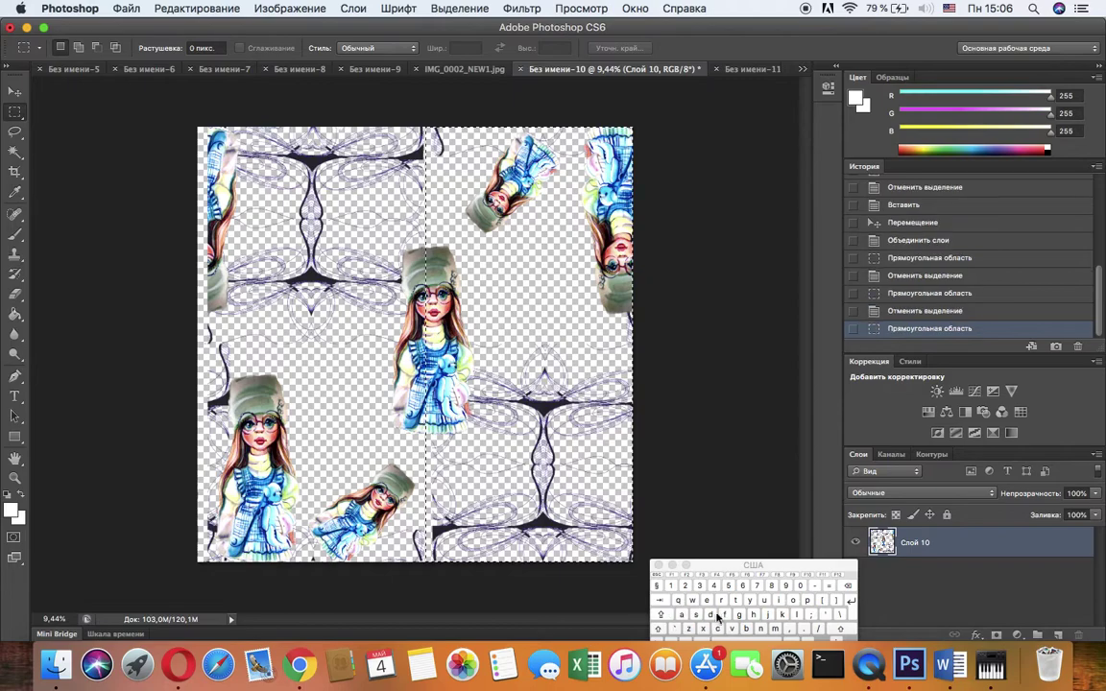
pyautogui.press('super+c')
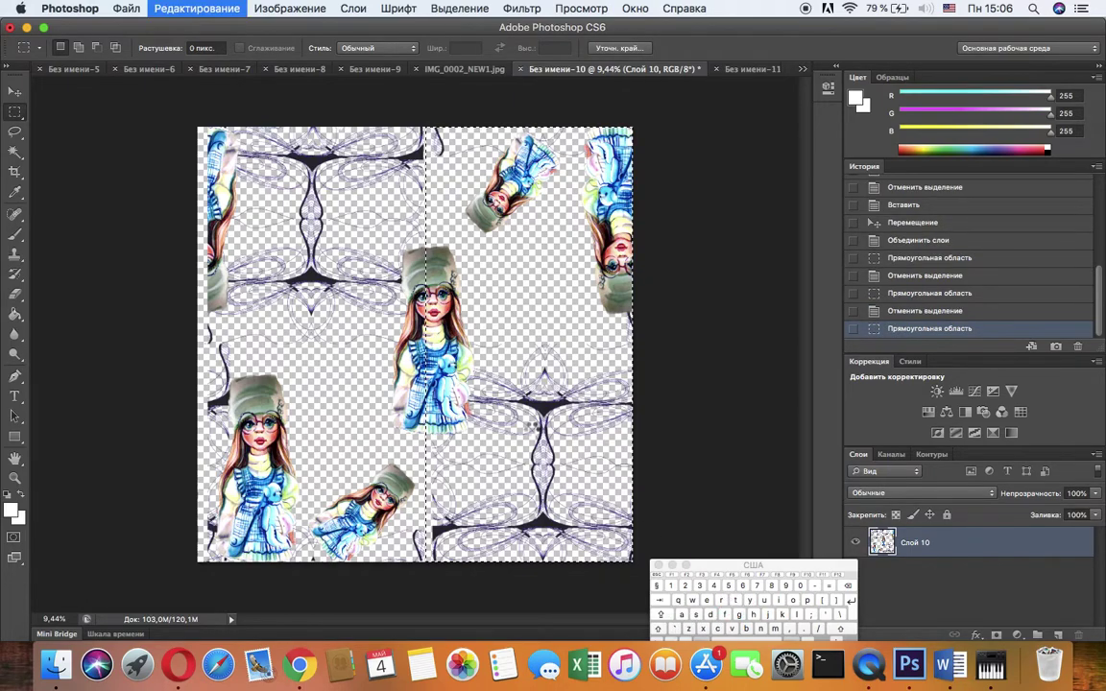
pyautogui.press('super+t')
pyautogui.rightClick(533, 434)
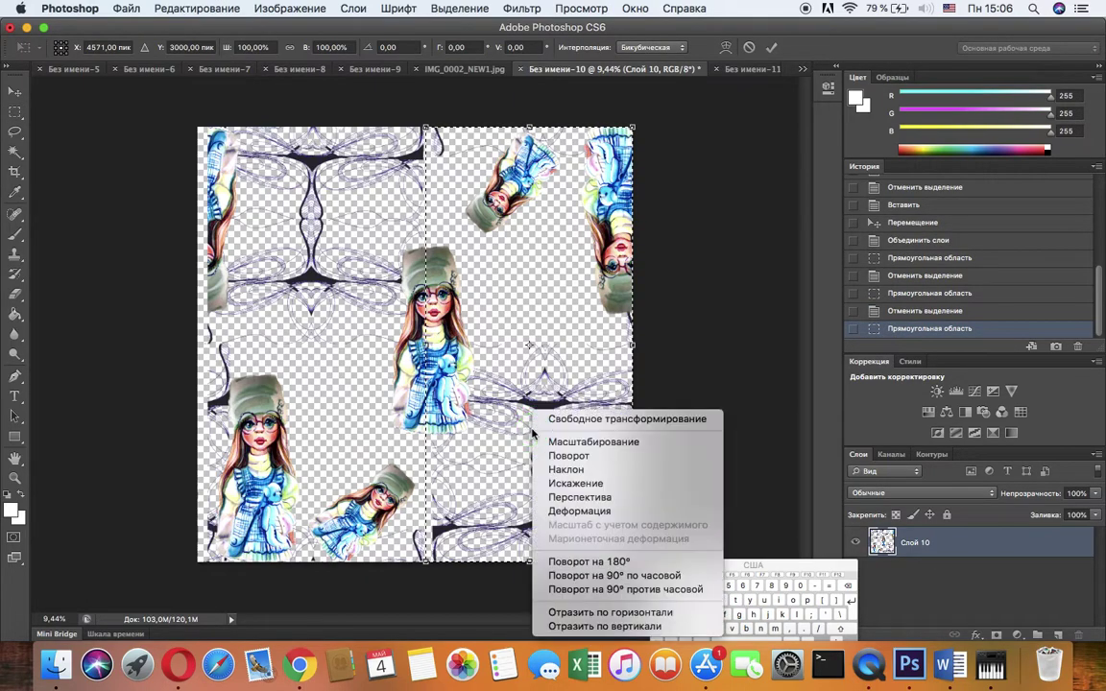
pyautogui.click(635, 612)
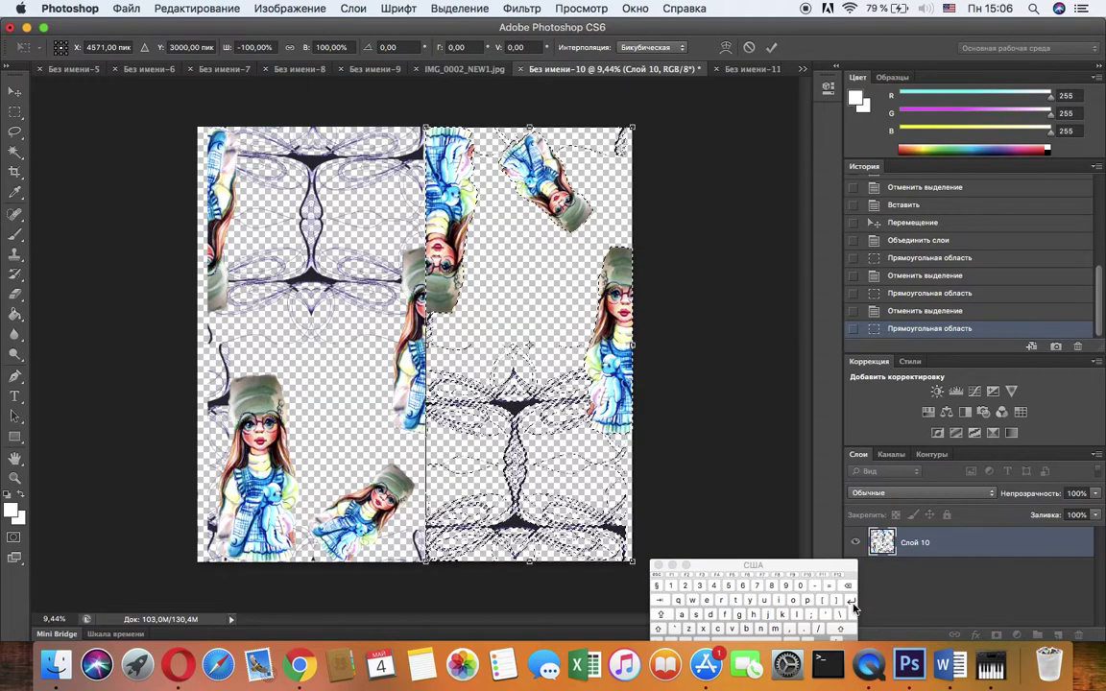
pyautogui.press('Return')
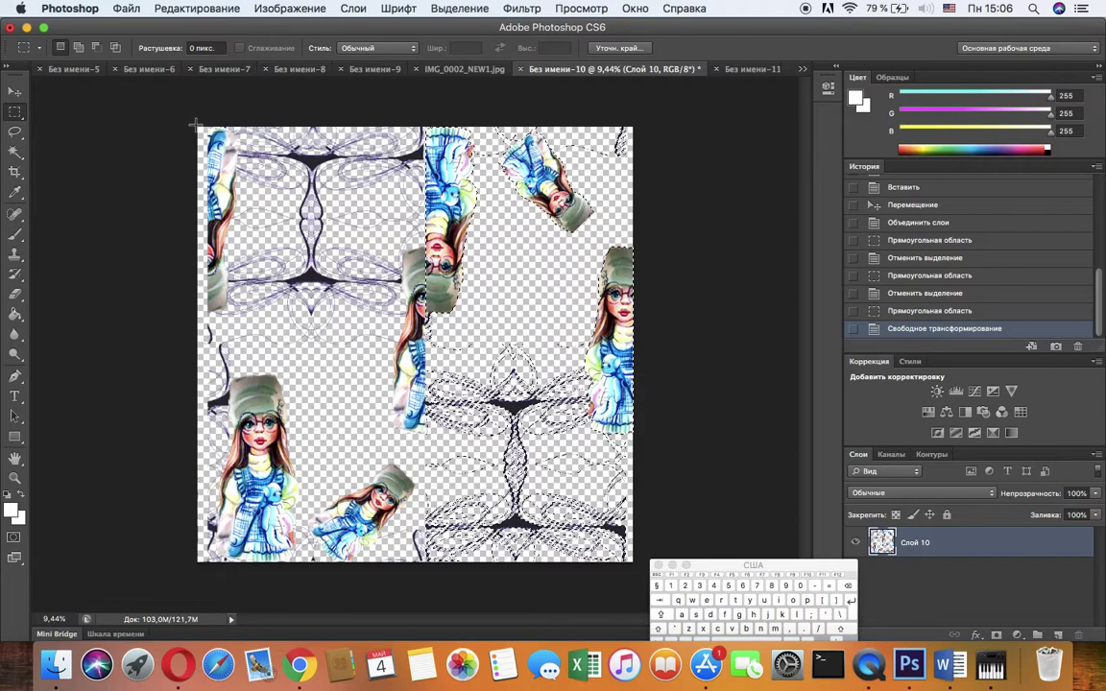
# Select the left half of the canvas at full height, flip it horizontally with Free Transform and apply the transformation
pyautogui.moveTo(210, 139); pyautogui.dragTo(424, 580)
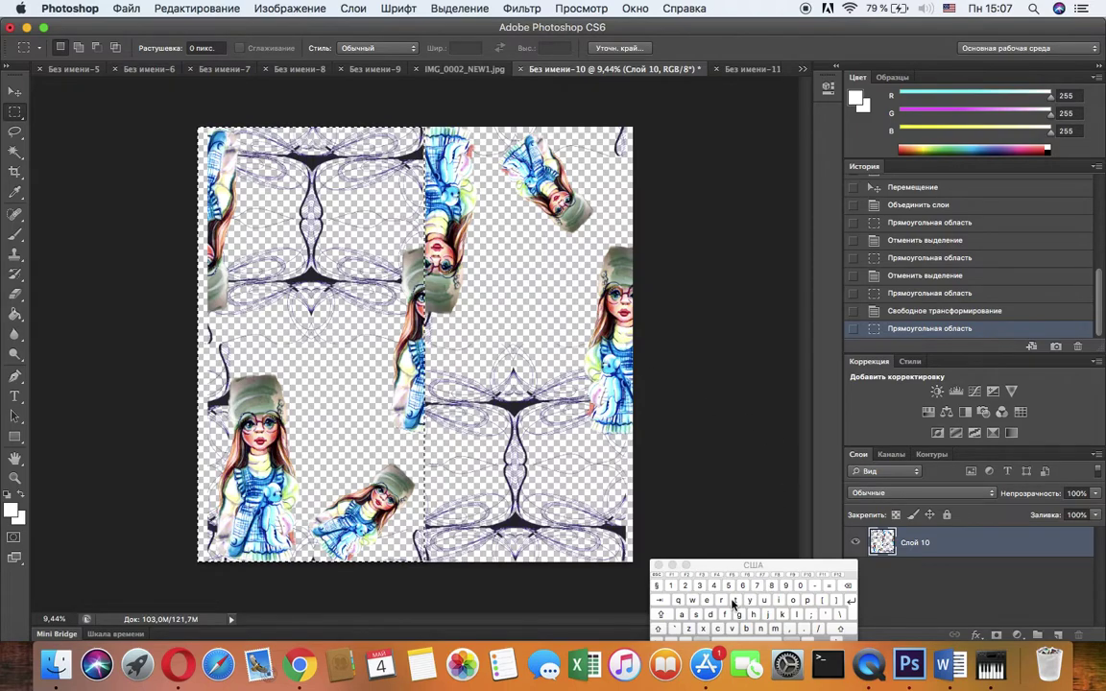
pyautogui.press('super+t')
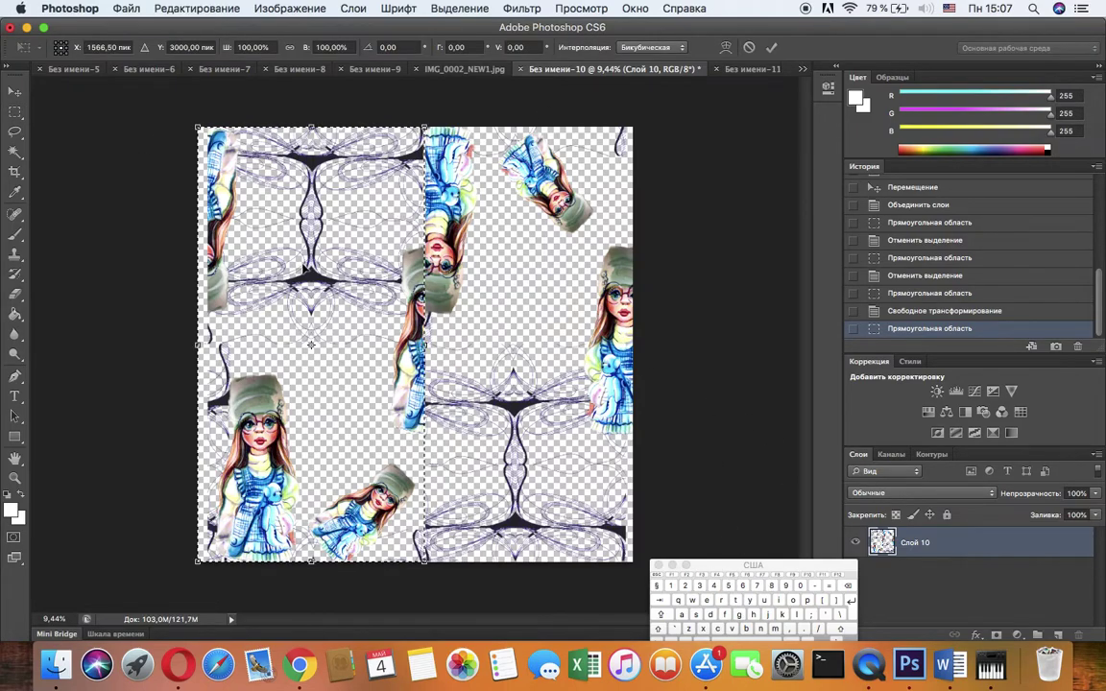
pyautogui.rightClick(304, 262)
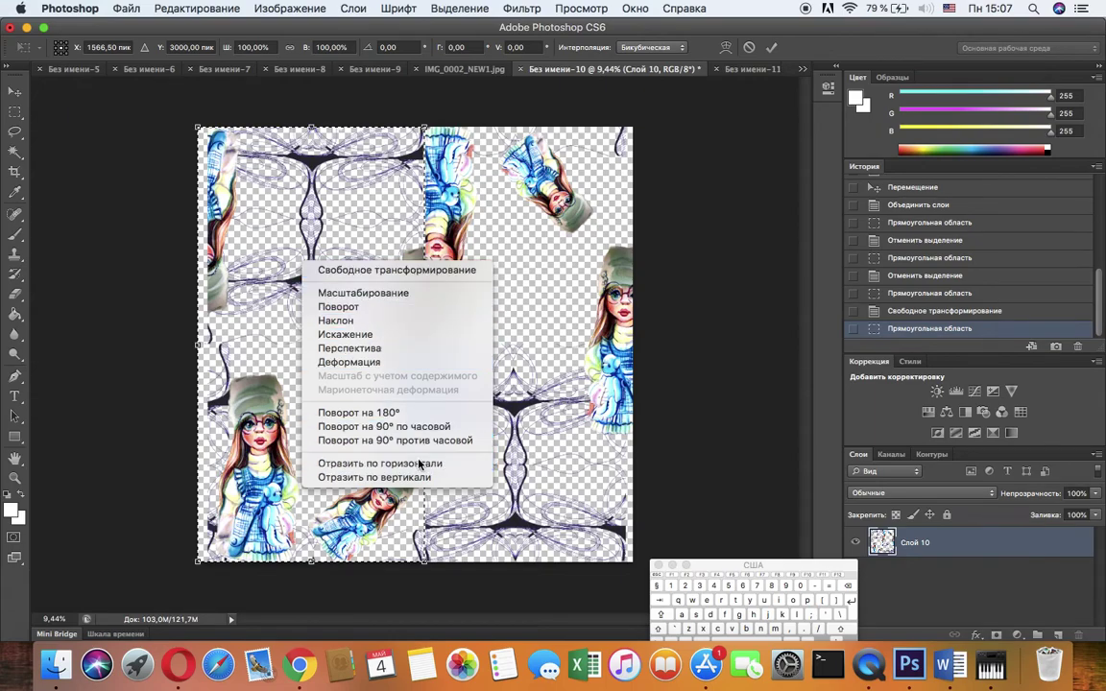
pyautogui.click(419, 463)
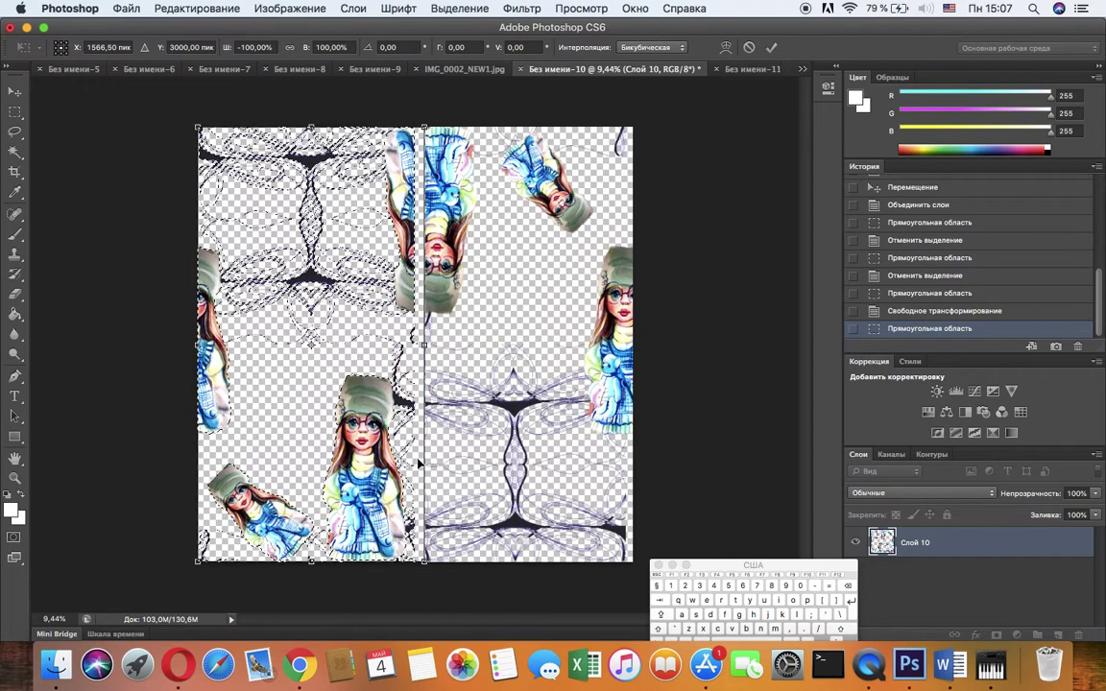
pyautogui.click(854, 603)
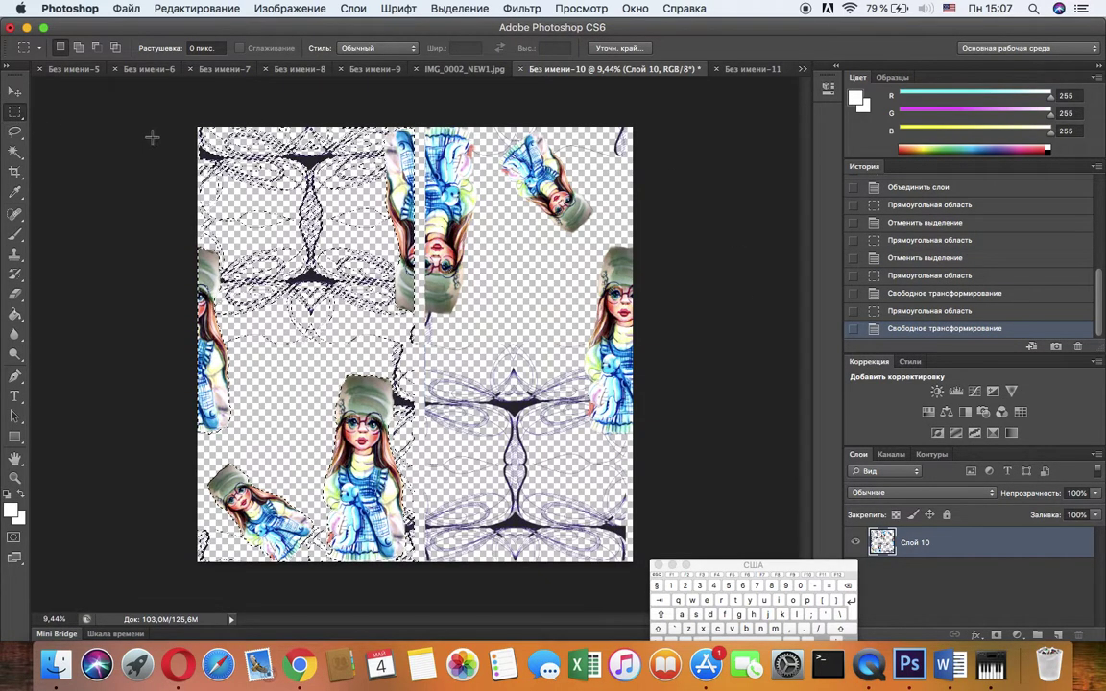
# Select the upper half of the canvas across its full width, flip it vertically with Free Transform and apply it
pyautogui.moveTo(198, 119); pyautogui.dragTo(661, 343)
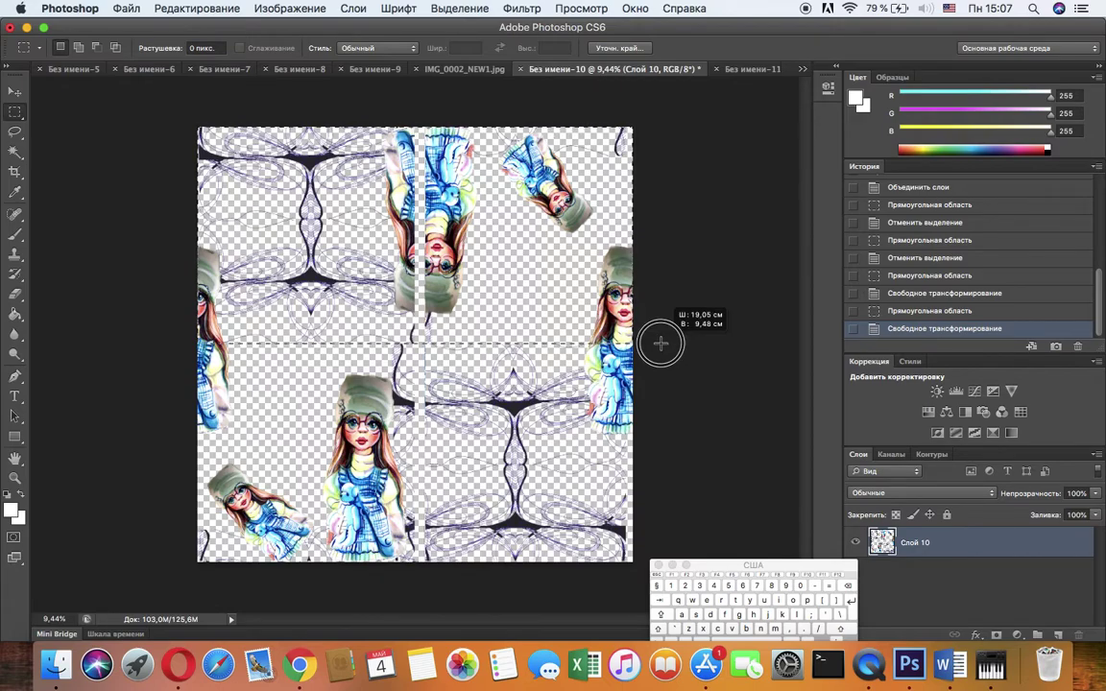
pyautogui.moveTo(661, 343); pyautogui.dragTo(657, 338)
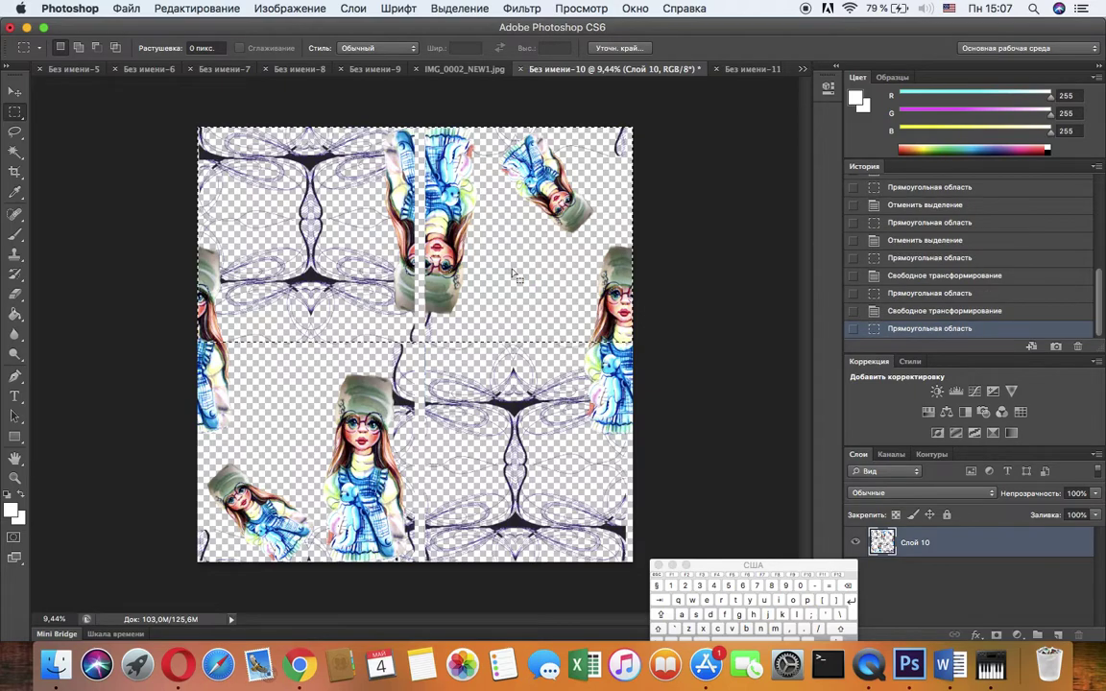
pyautogui.press('super+t')
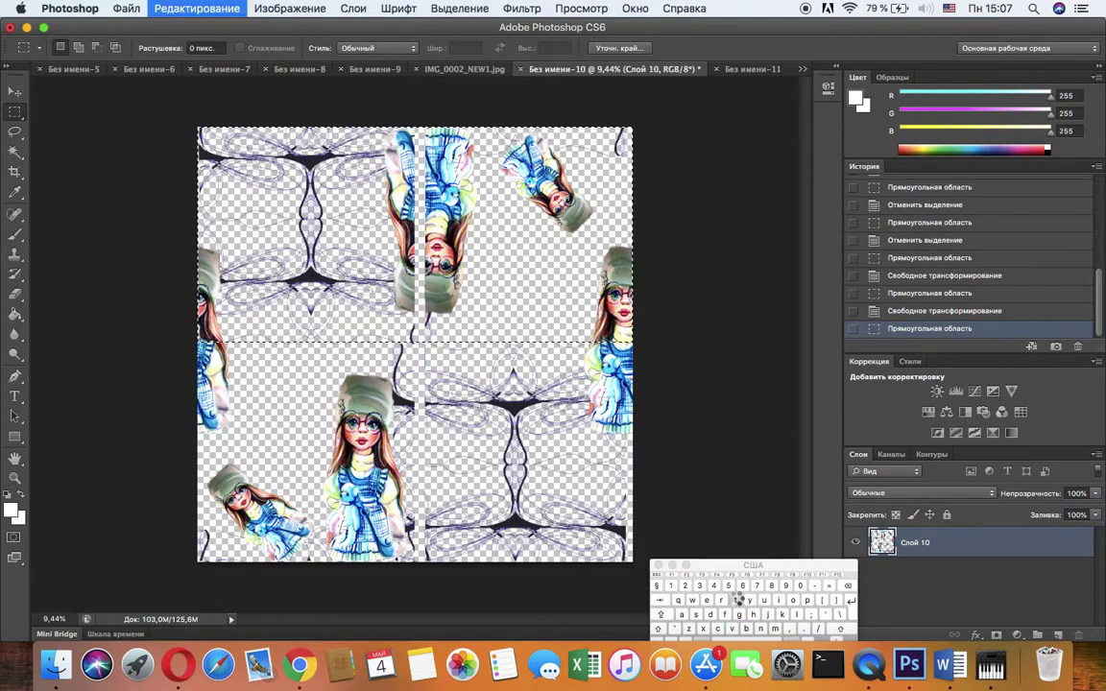
pyautogui.rightClick(459, 256)
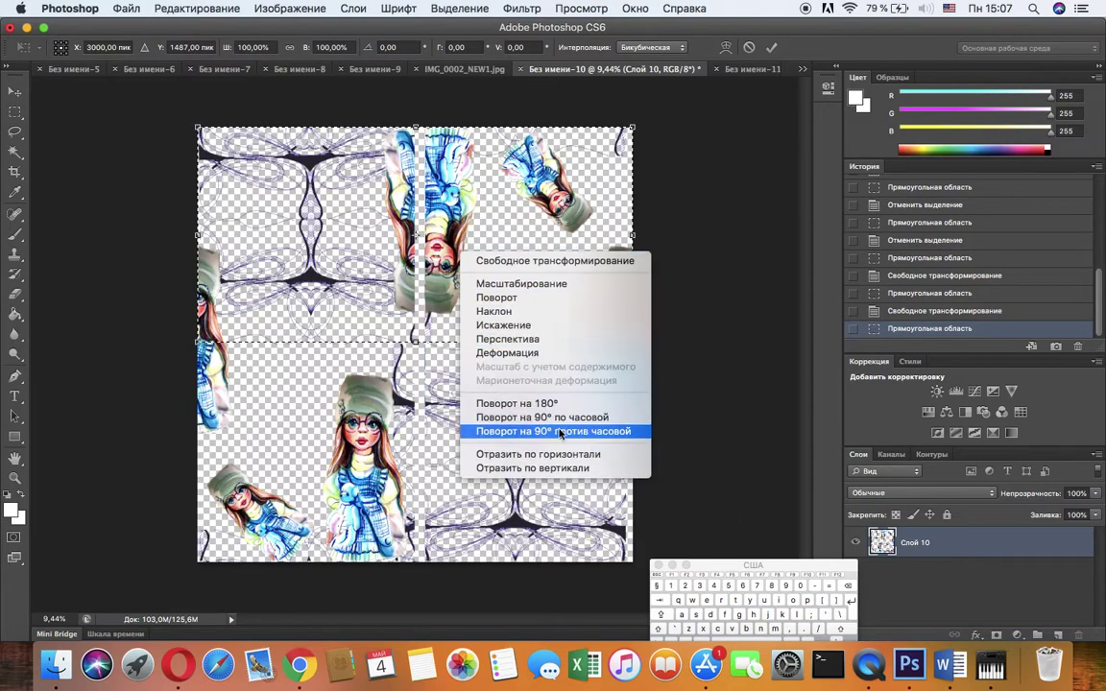
pyautogui.click(484, 420)
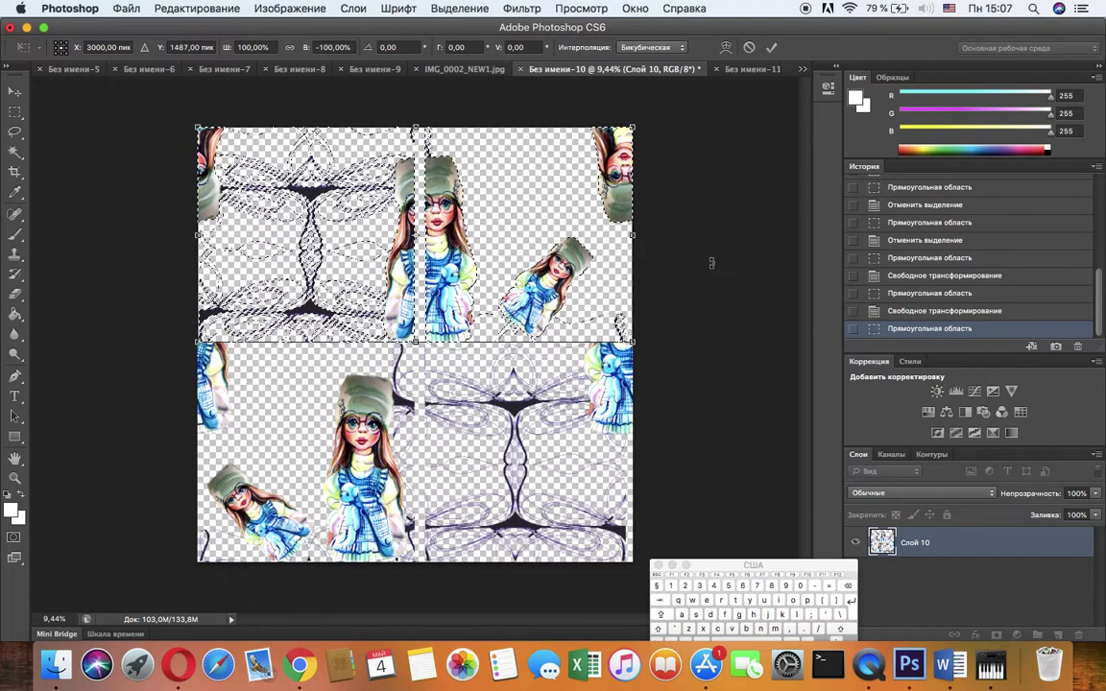
pyautogui.click(14, 113)
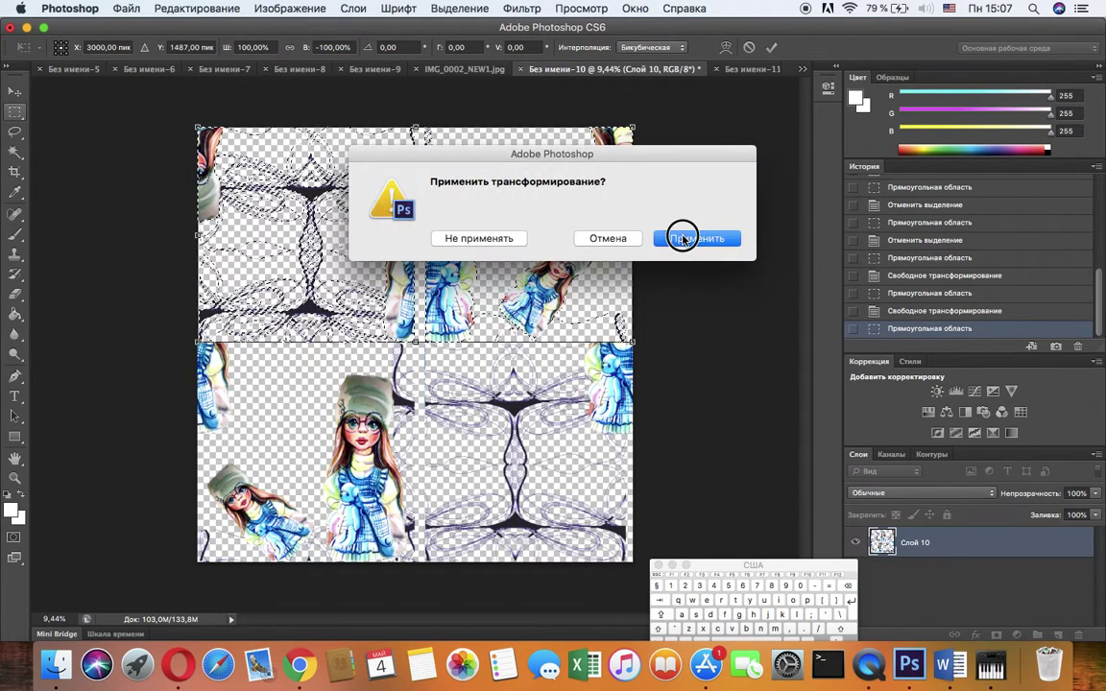
pyautogui.click(683, 240)
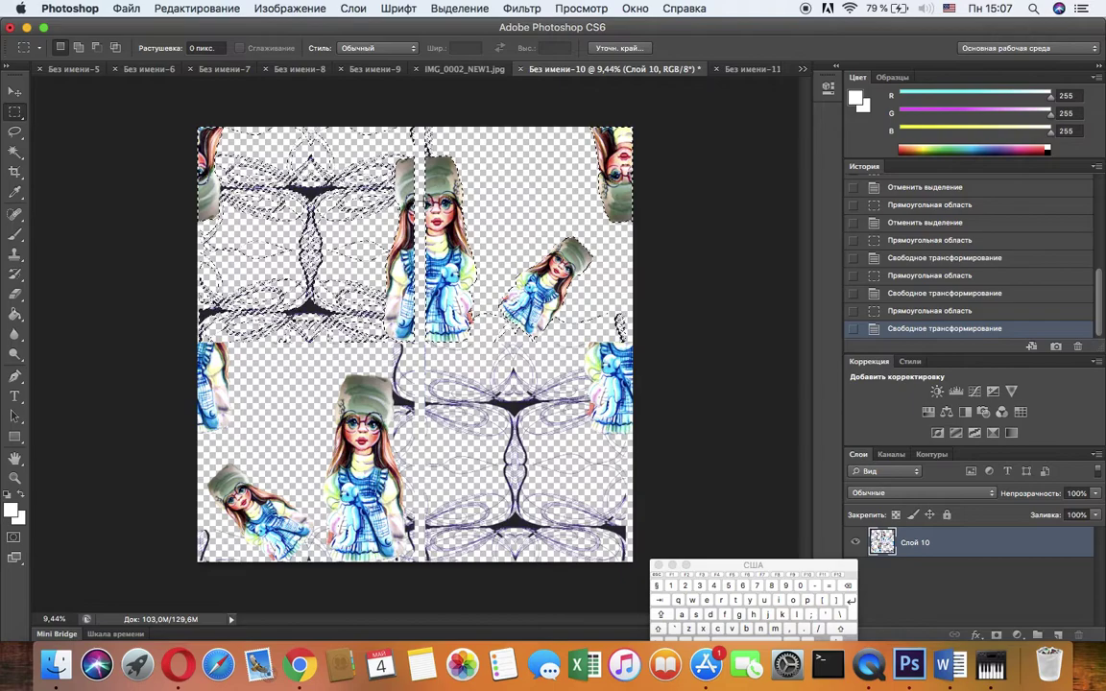
# Select the lower half of the canvas across its full width, flip it vertically with Free Transform, apply it and deselect
pyautogui.moveTo(203, 341); pyautogui.dragTo(204, 342)
pyautogui.moveTo(344, 361); pyautogui.dragTo(639, 568)
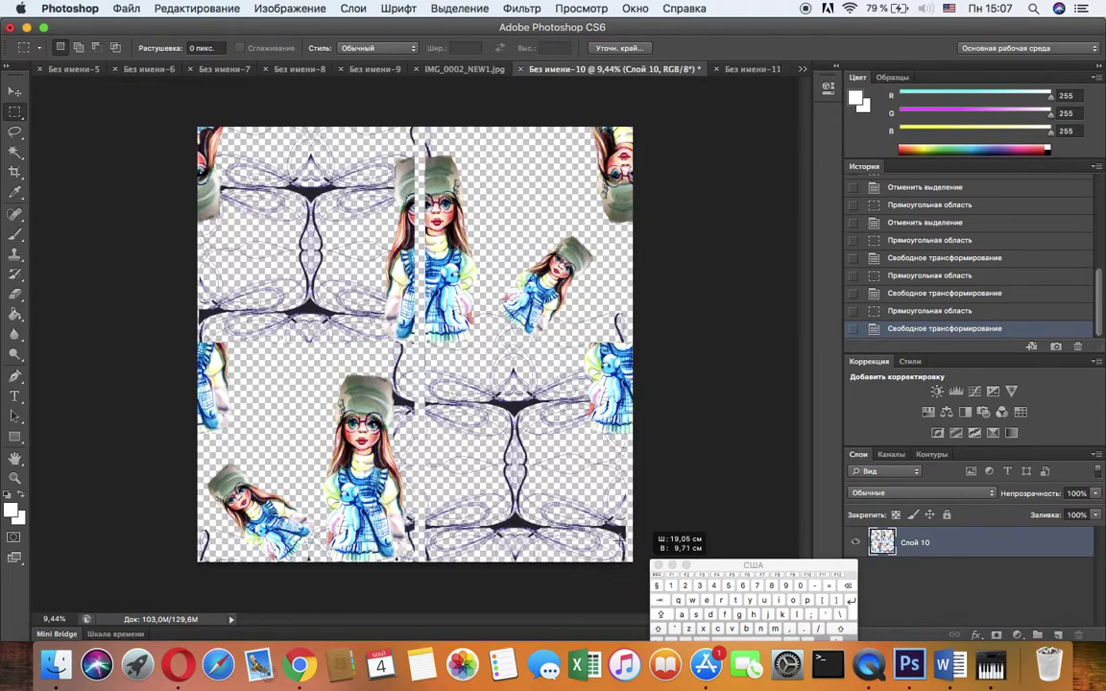
pyautogui.rightClick(455, 378)
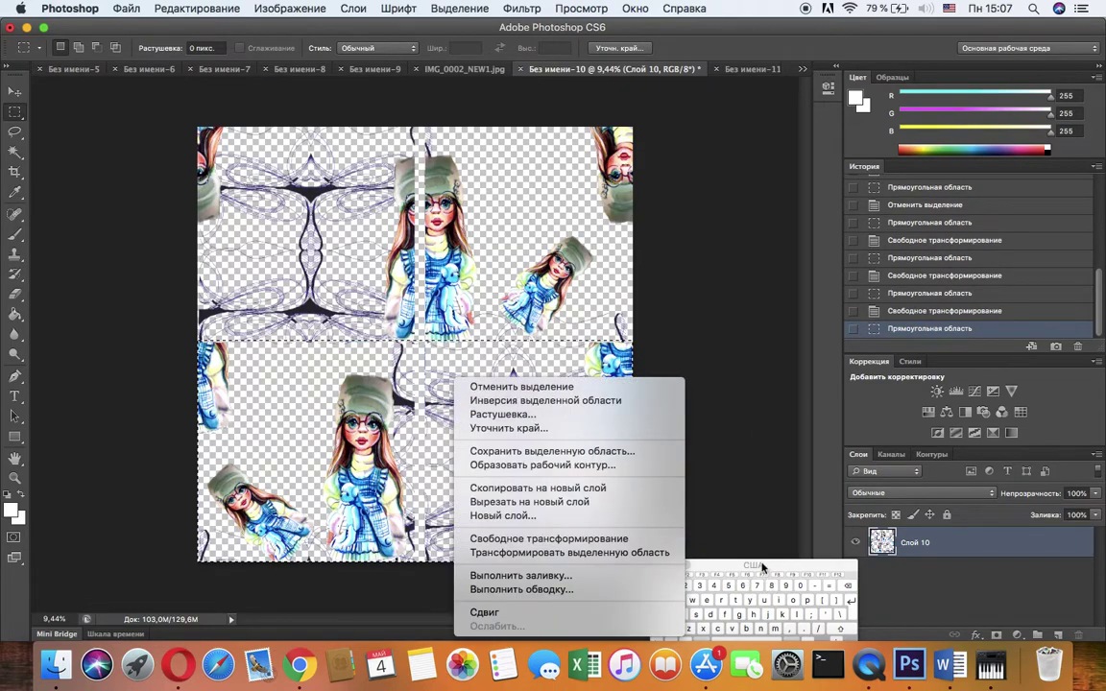
pyautogui.press('Escape')
pyautogui.press('super+c')
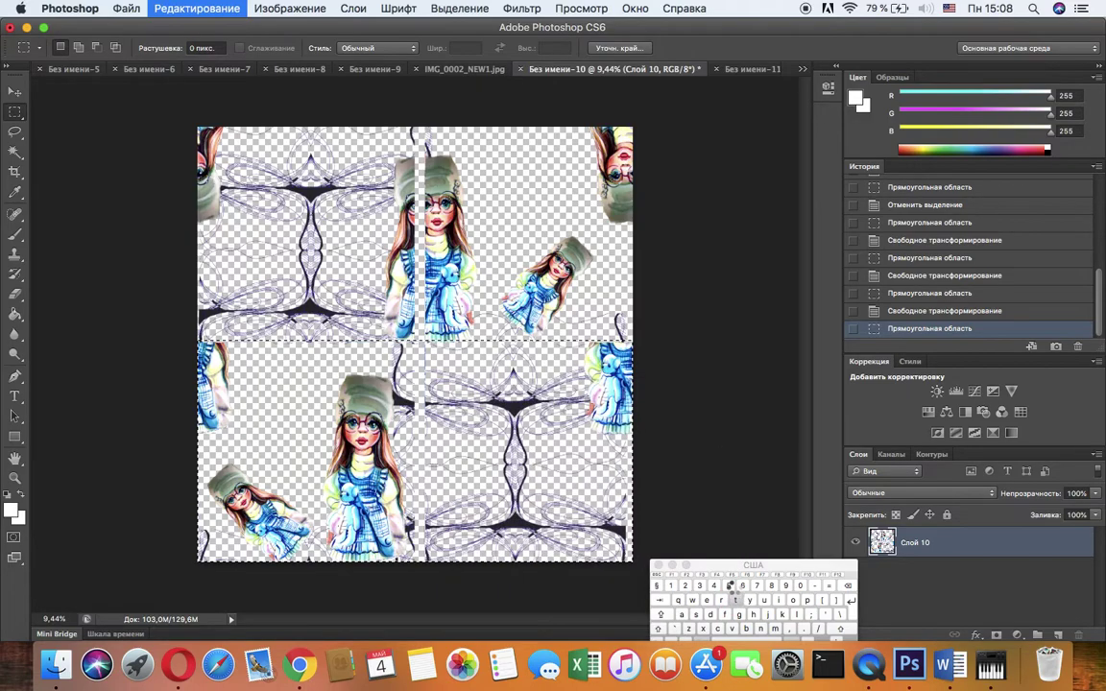
pyautogui.press('super+t')
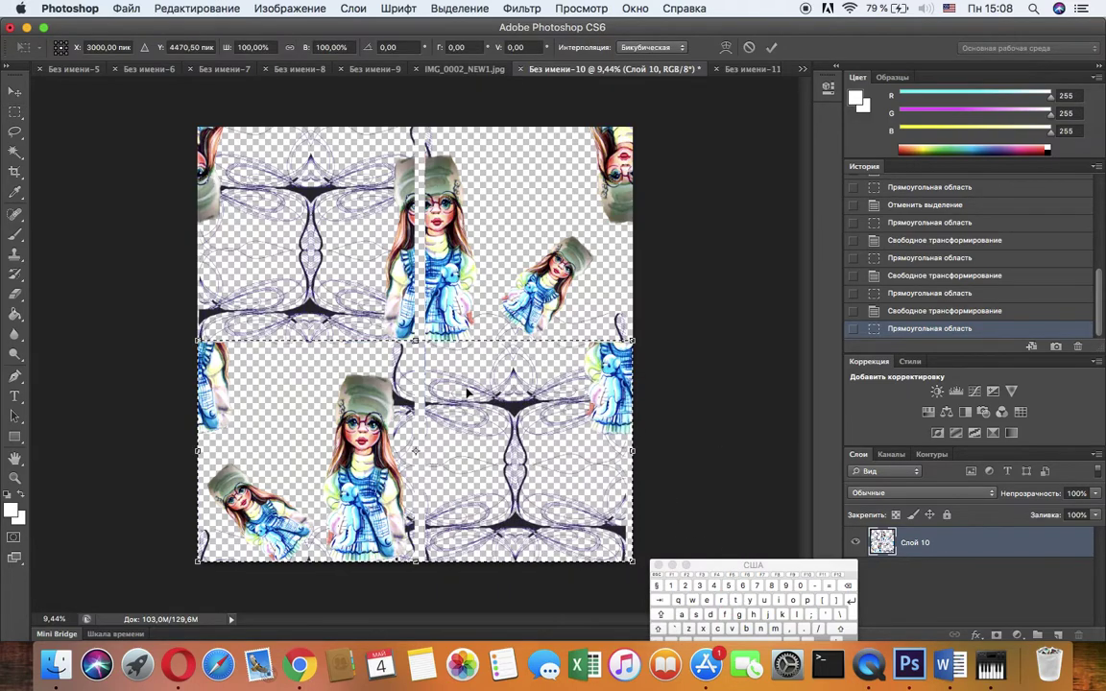
pyautogui.rightClick(469, 399)
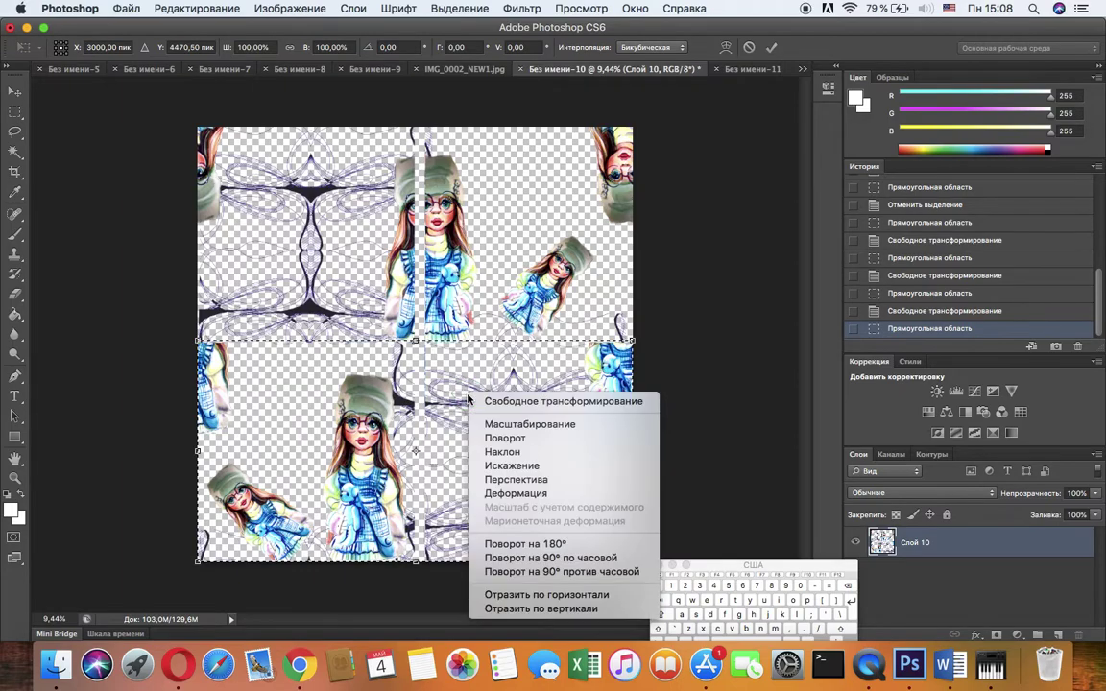
pyautogui.click(540, 609)
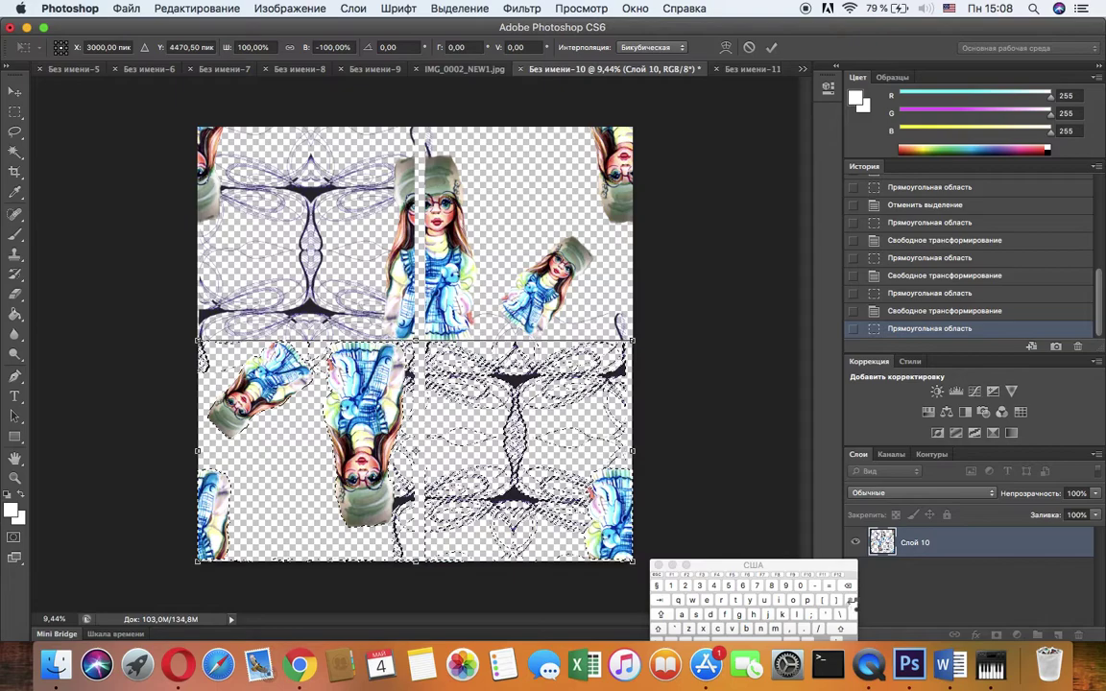
pyautogui.click(851, 602)
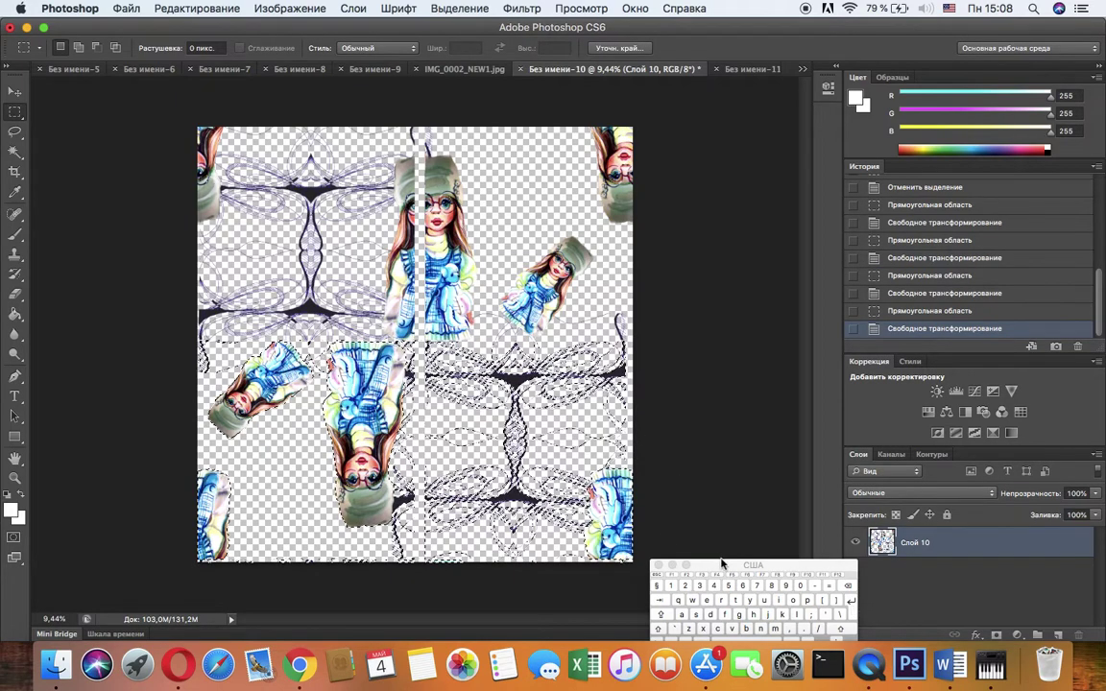
pyautogui.click(460, 9)
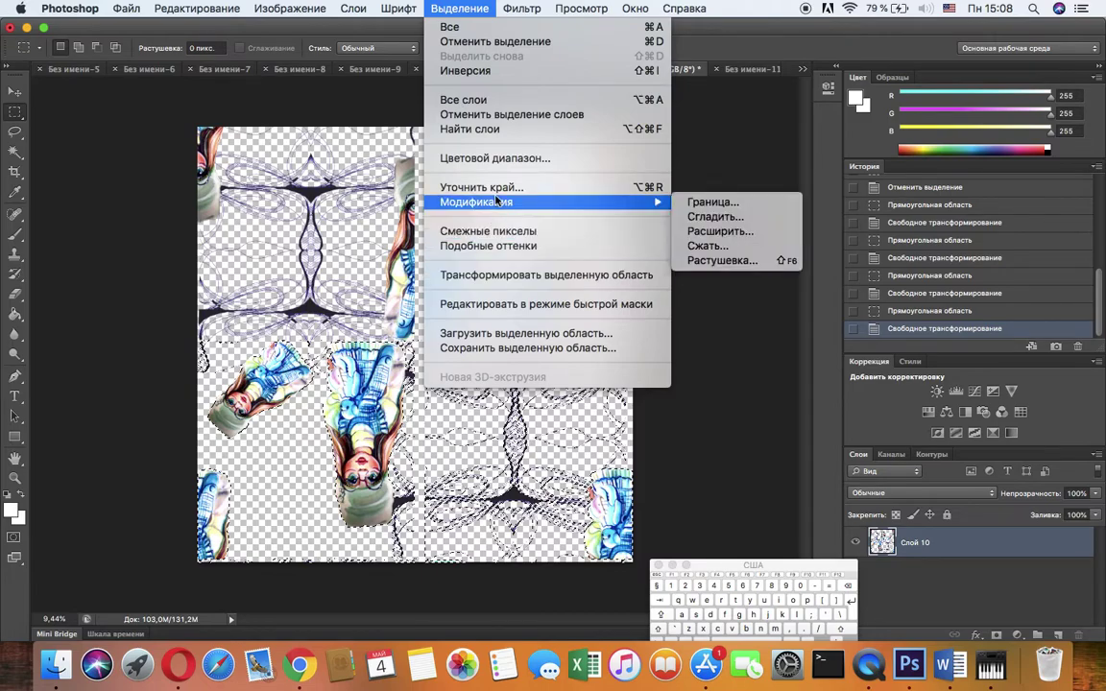
pyautogui.click(521, 43)
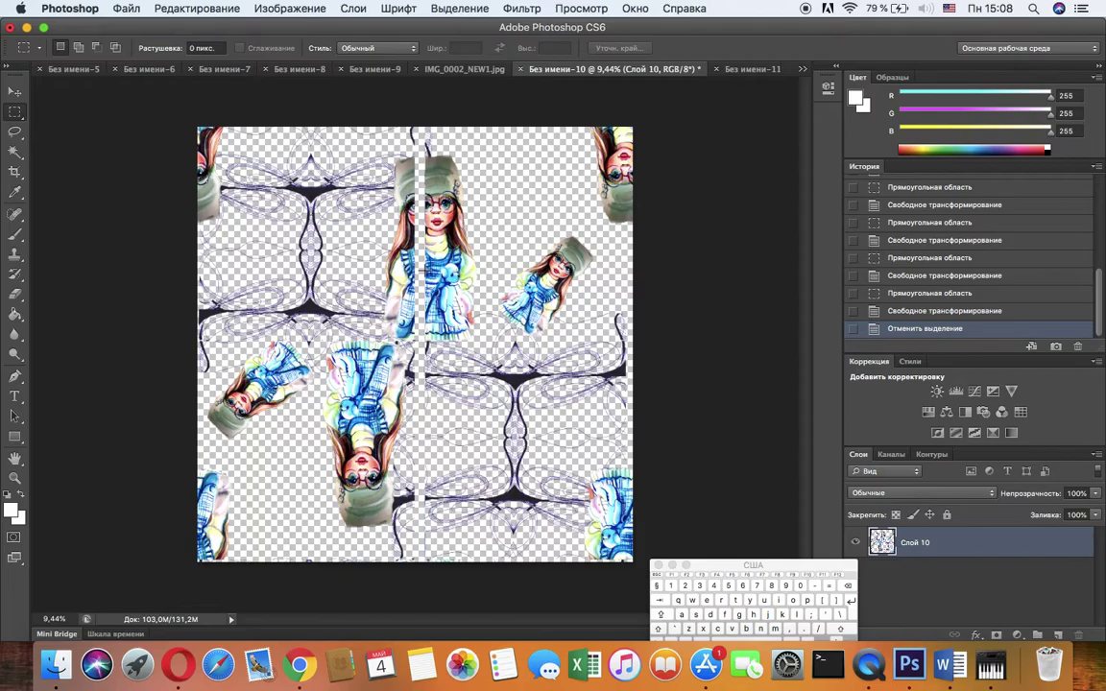
# Select the narrow vertical strip along the empty gap through the central doll at full canvas height and cut its pixels
pyautogui.scroll(3, 415, 344)
pyautogui.scroll(-5, 415, 343)
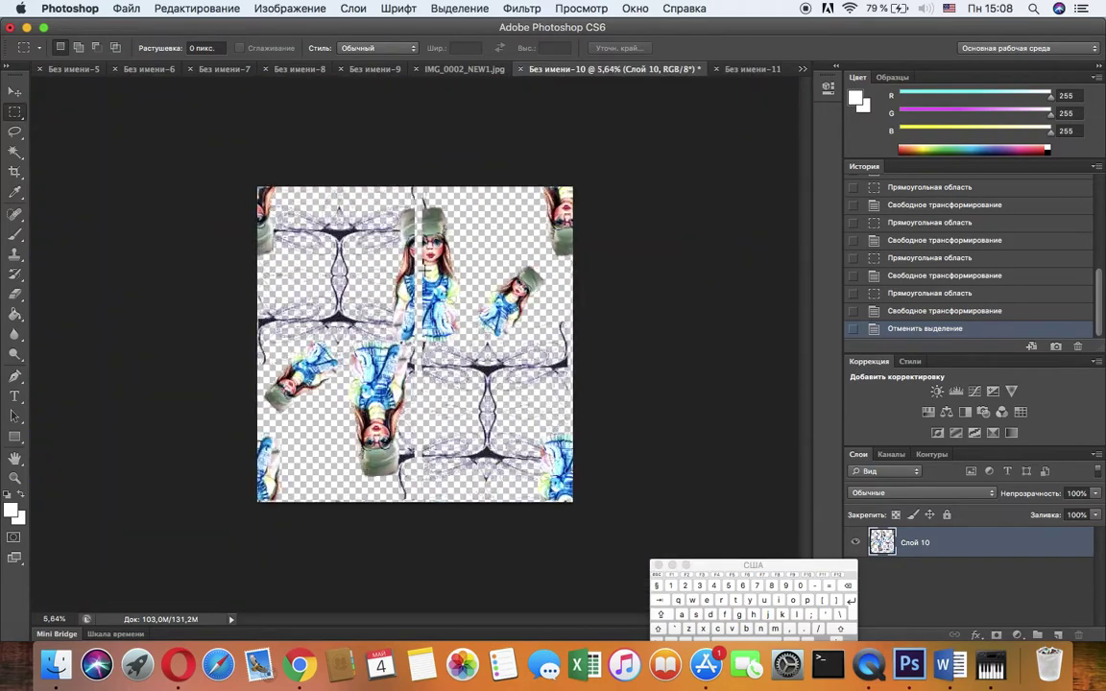
pyautogui.scroll(4, 423, 272)
pyautogui.scroll(-2, 424, 272)
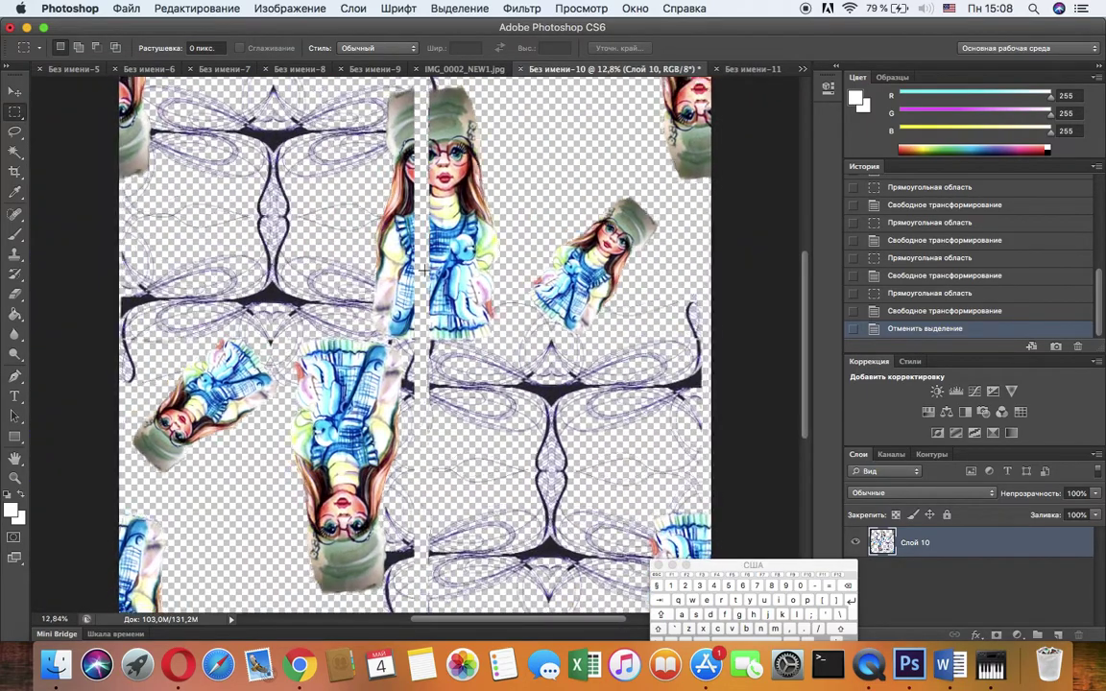
pyautogui.scroll(1, 423, 272)
pyautogui.scroll(-1, 424, 272)
pyautogui.scroll(-1, 424, 272)
pyautogui.scroll(-2, 423, 272)
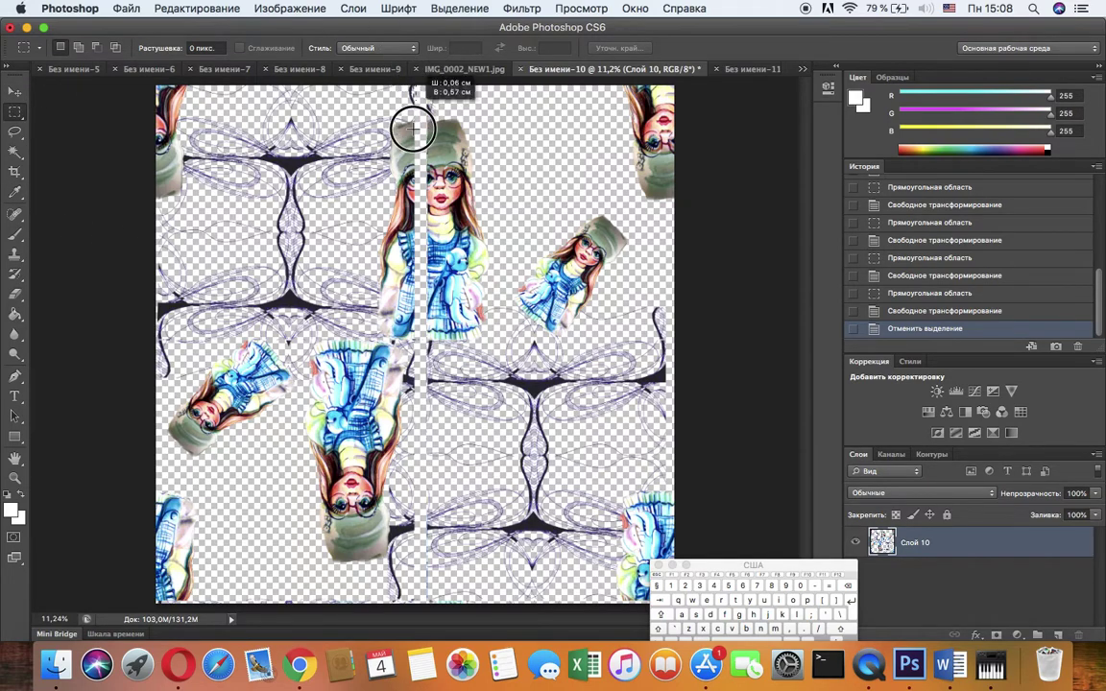
pyautogui.moveTo(415, 316); pyautogui.dragTo(427, 624)
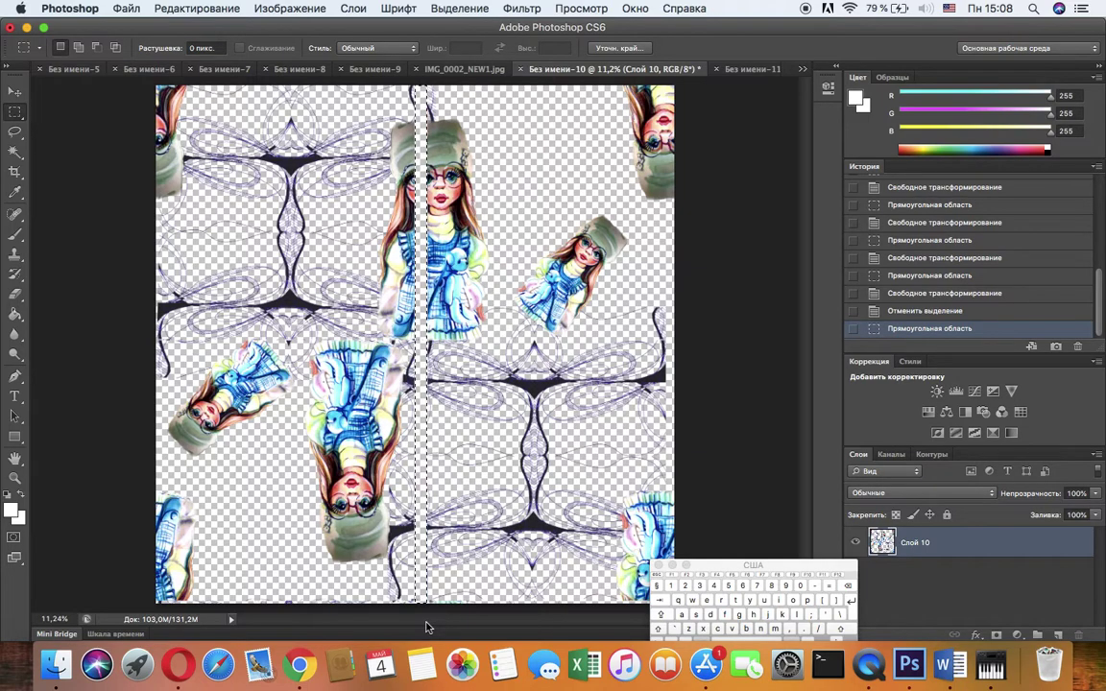
pyautogui.press('super+x')
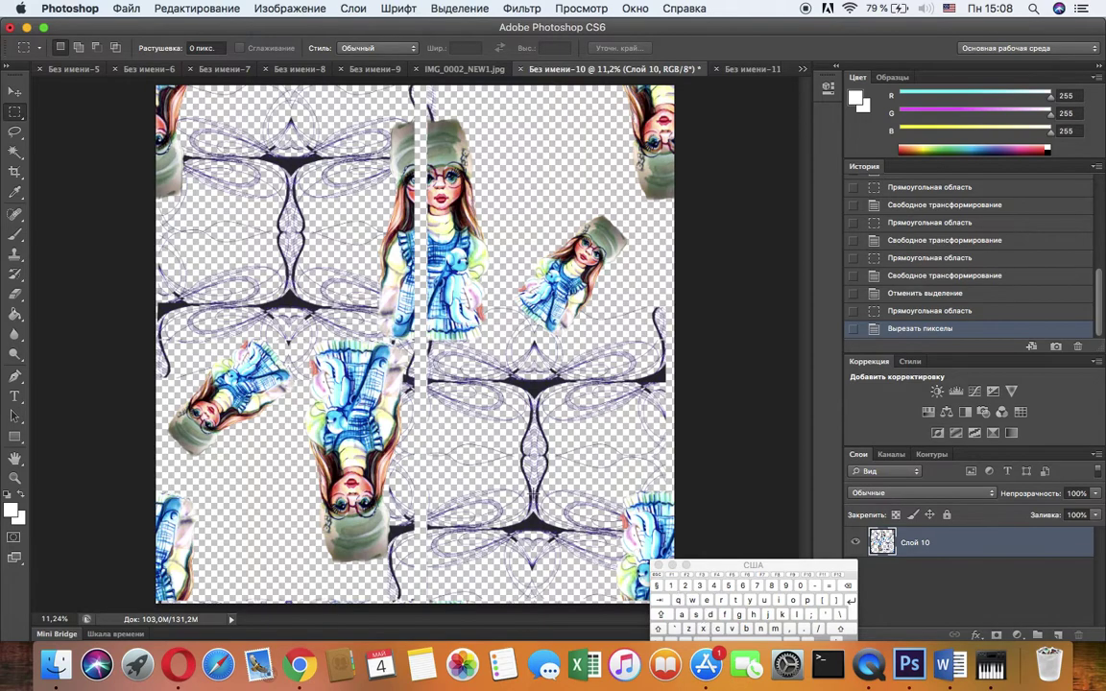
# Select the central gap strip again, about 0.51 cm wide and spanning the canvas height, and cut the leftover pixels
pyautogui.moveTo(414, 85); pyautogui.dragTo(427, 618)
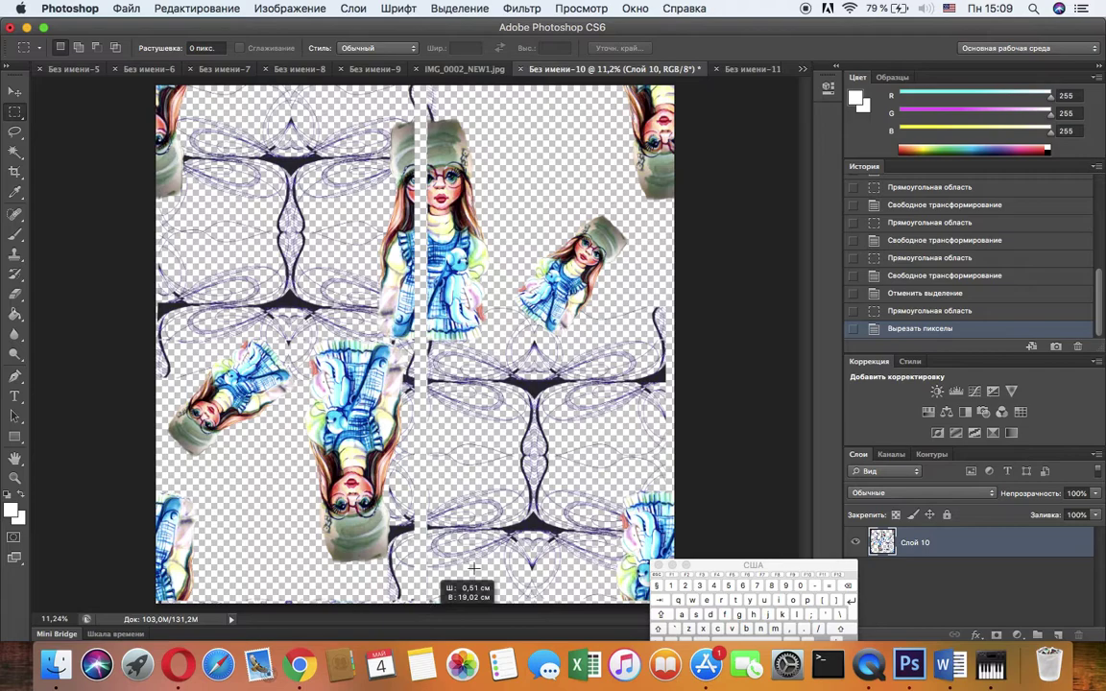
pyautogui.moveTo(474, 569); pyautogui.dragTo(473, 568)
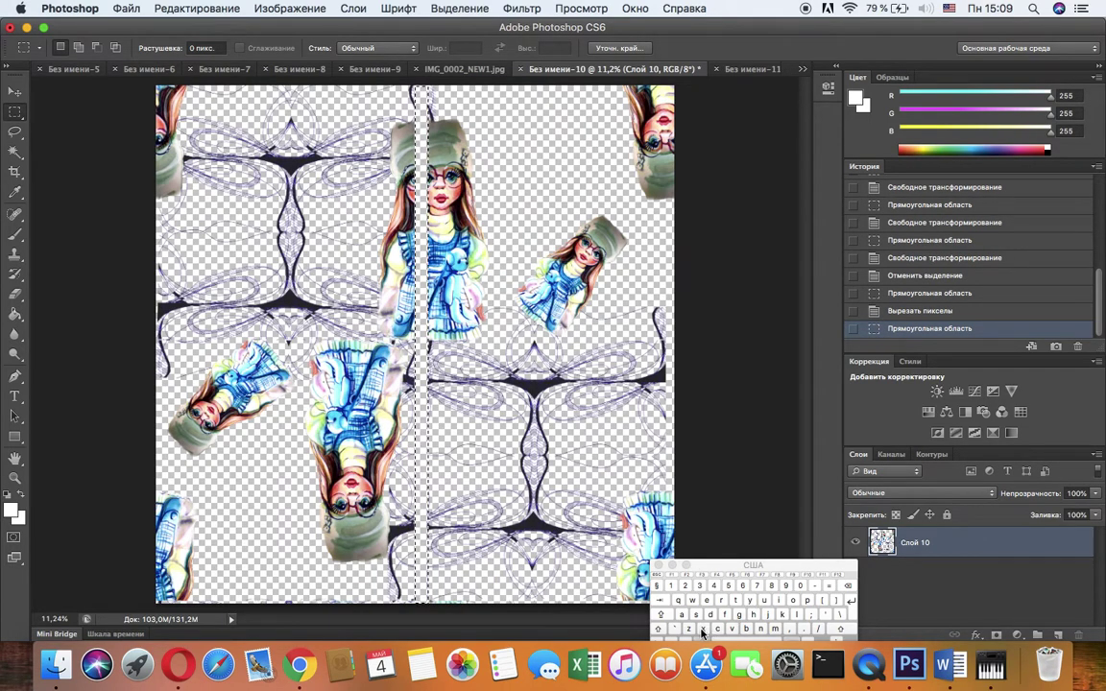
pyautogui.press('super+x')
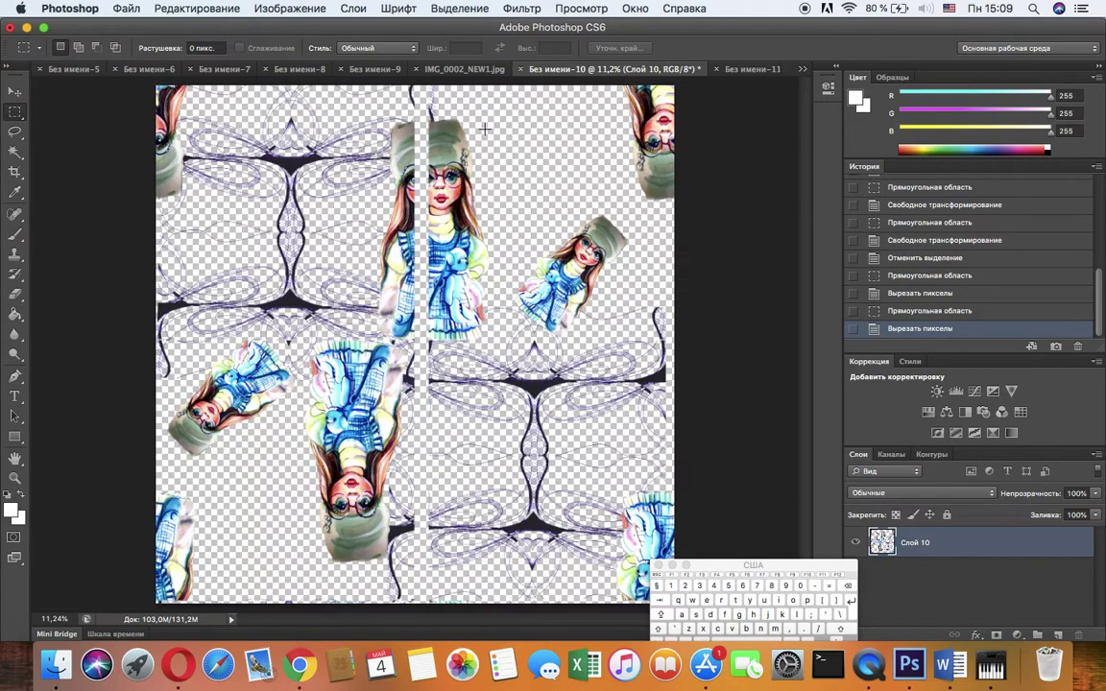
# Select everything to the right of the central gap at full canvas height with a rectangular marquee and activate the Move tool
pyautogui.click(18, 113)
pyautogui.moveTo(432, 90); pyautogui.dragTo(718, 647)
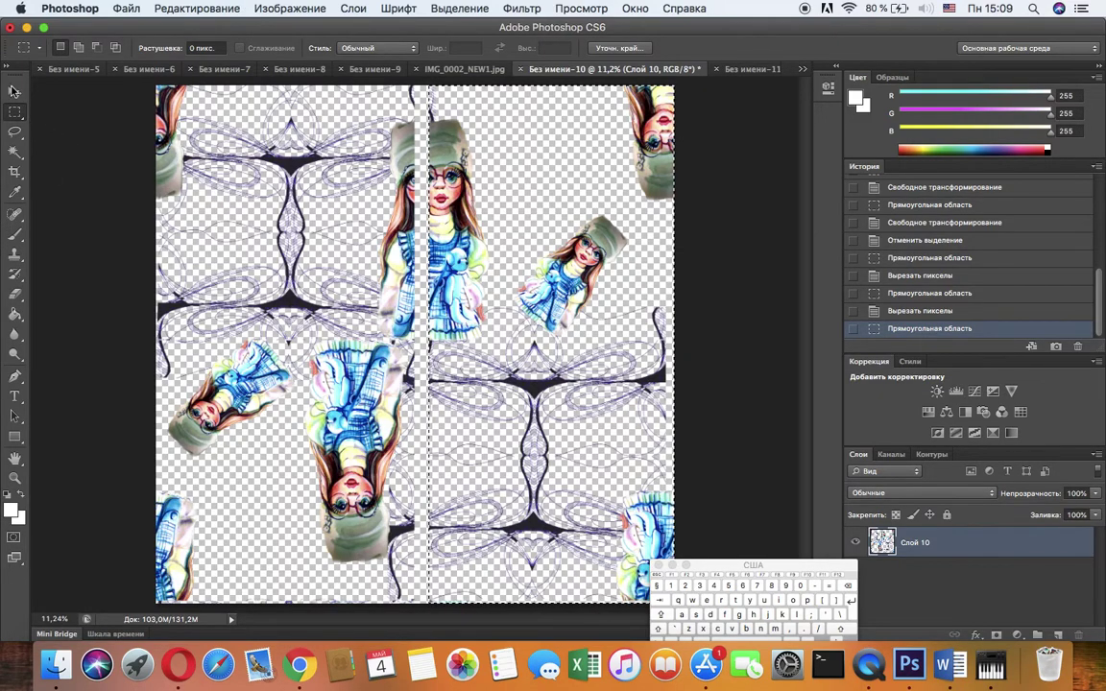
pyautogui.click(14, 91)
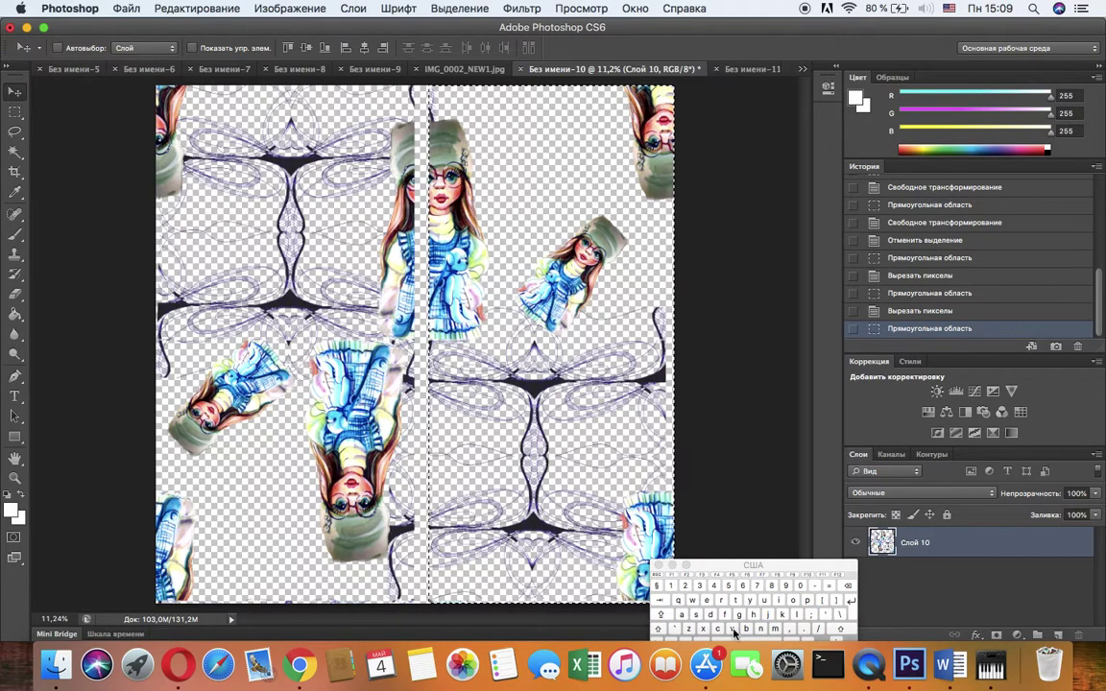
# Try shifting the selected right part about 0.48 cm left with Free Transform, and step the history back to the rectangular selection
pyautogui.press('super+t')
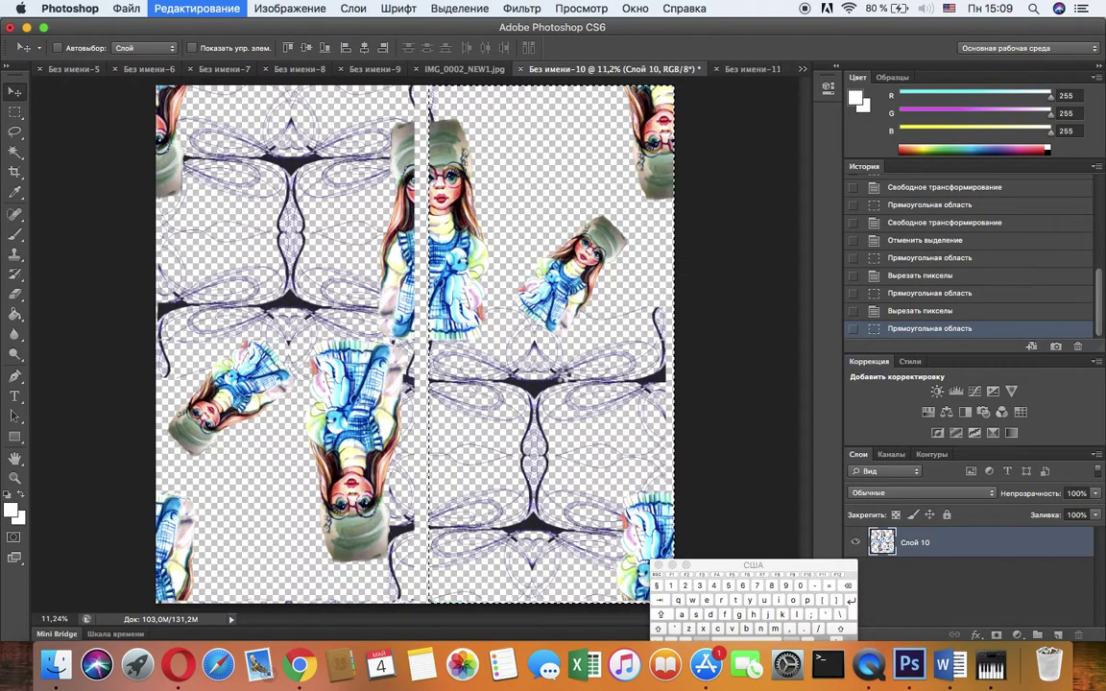
pyautogui.moveTo(538, 252); pyautogui.dragTo(585, 281)
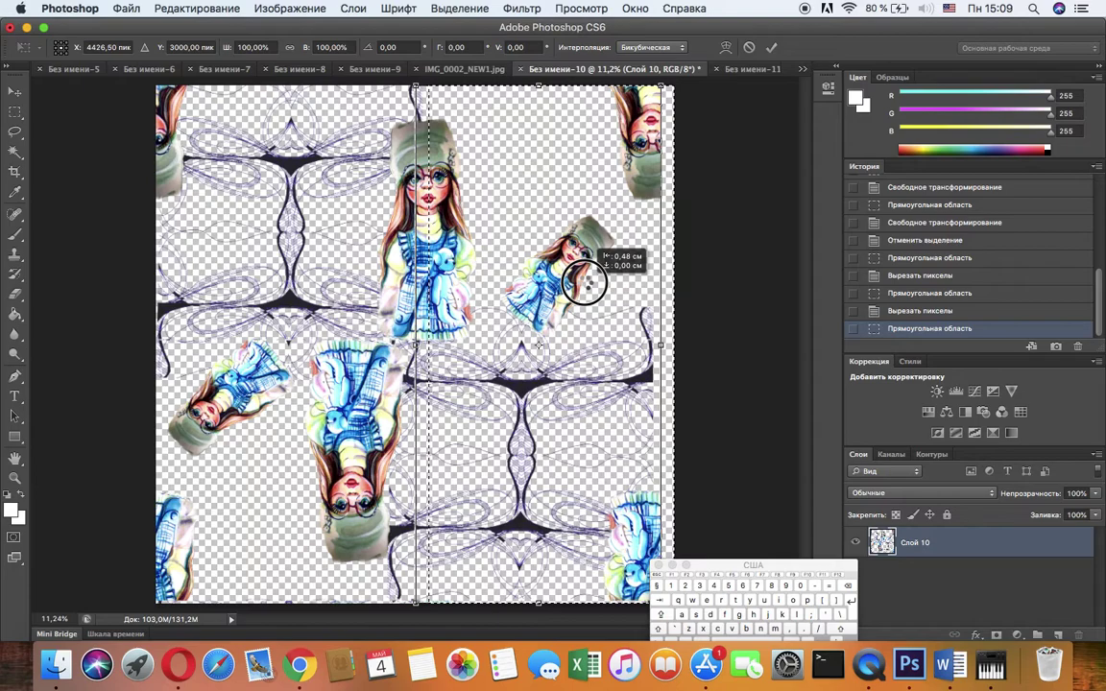
pyautogui.moveTo(585, 282); pyautogui.dragTo(585, 281)
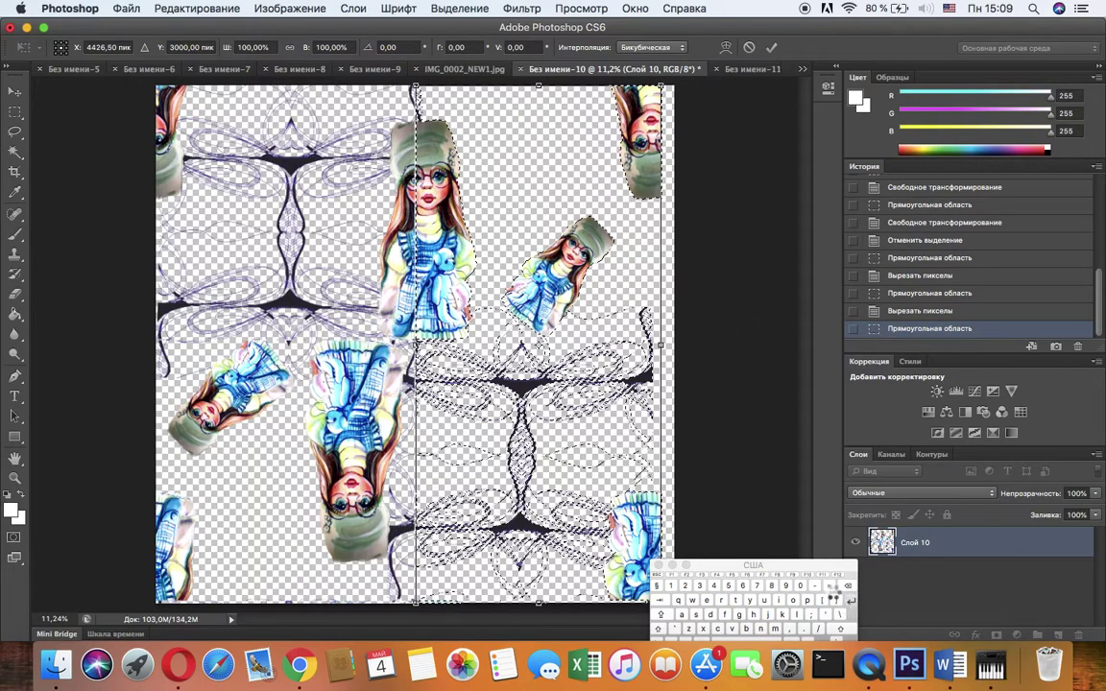
pyautogui.press('Return')
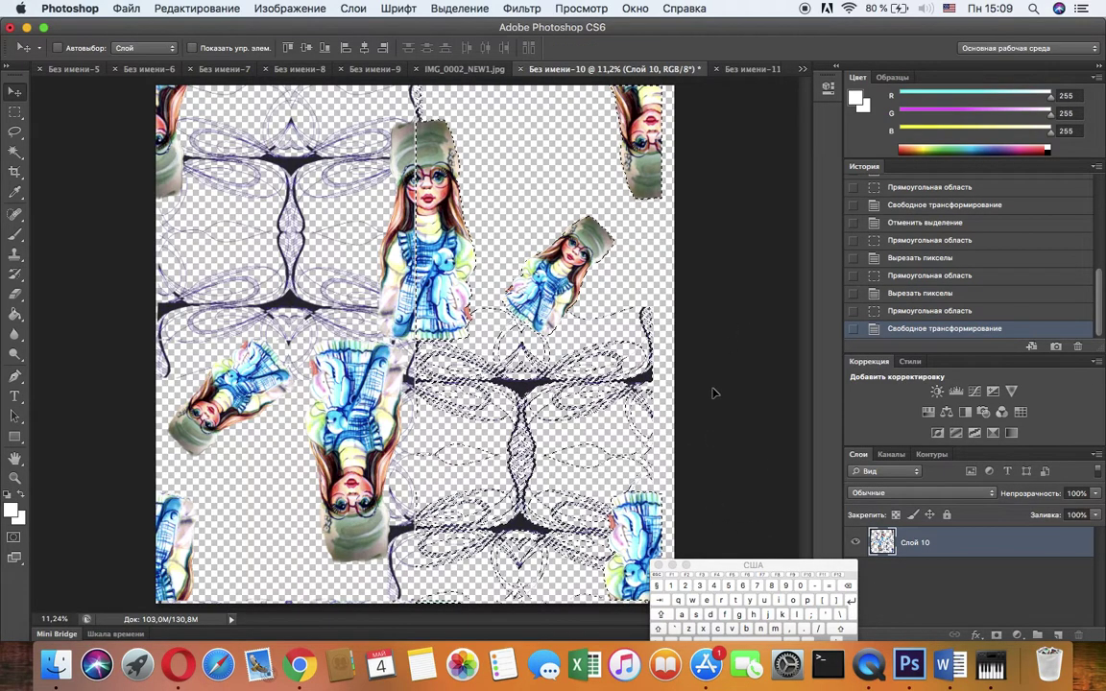
pyautogui.click(459, 8)
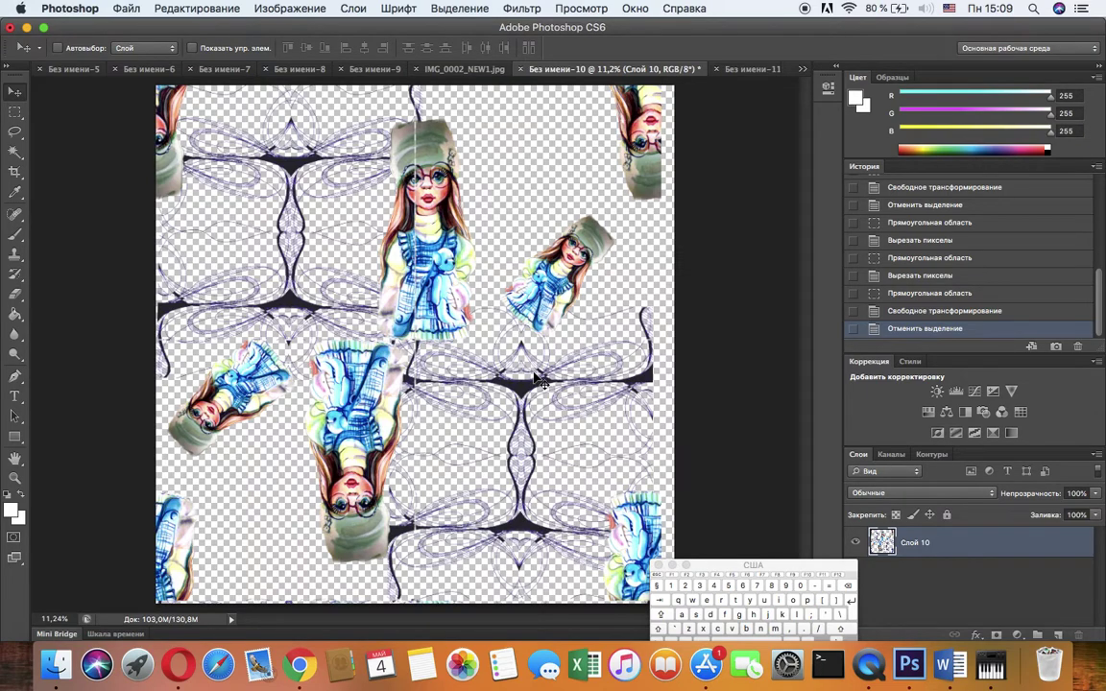
pyautogui.click(915, 313)
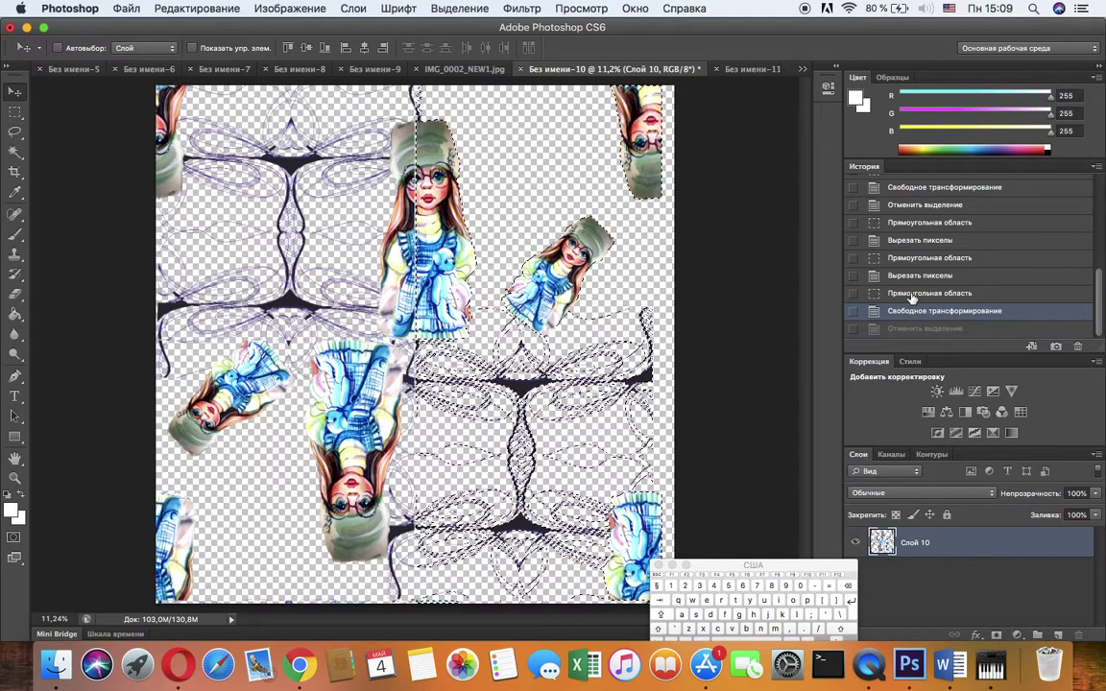
pyautogui.click(912, 294)
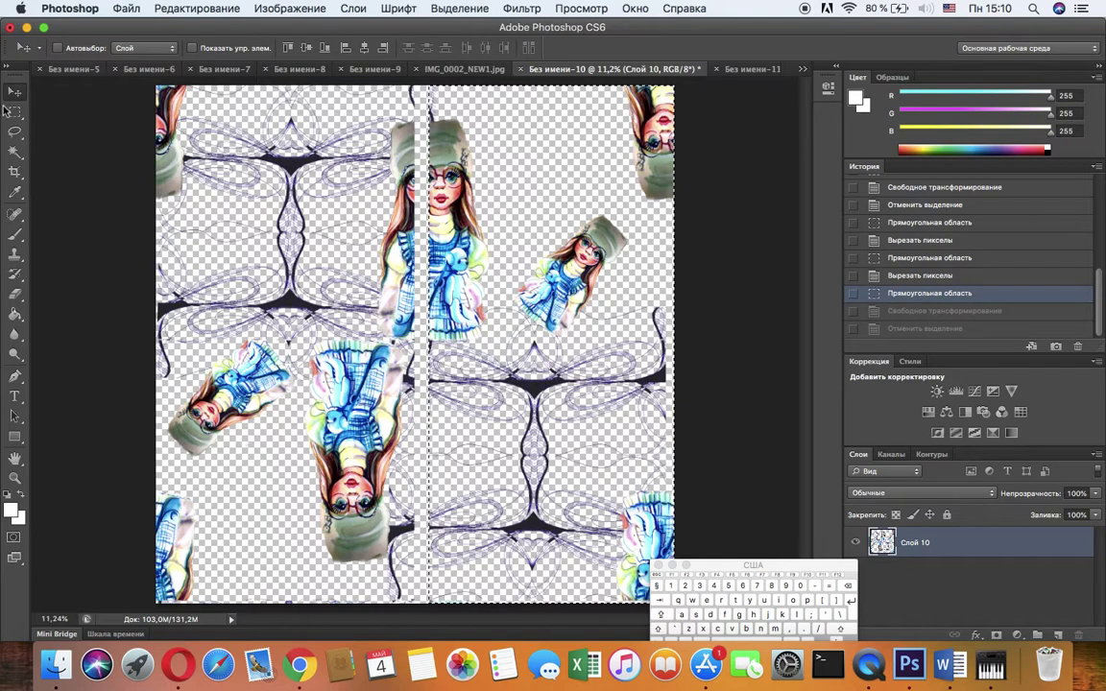
# Move the selected right part left with the Move tool until the central doll's halves join, and deselect
pyautogui.click(534, 290)
pyautogui.moveTo(534, 290)
pyautogui.mouseDown()
pyautogui.moveTo(511, 273)
pyautogui.moveTo(526, 287)
pyautogui.mouseUp()
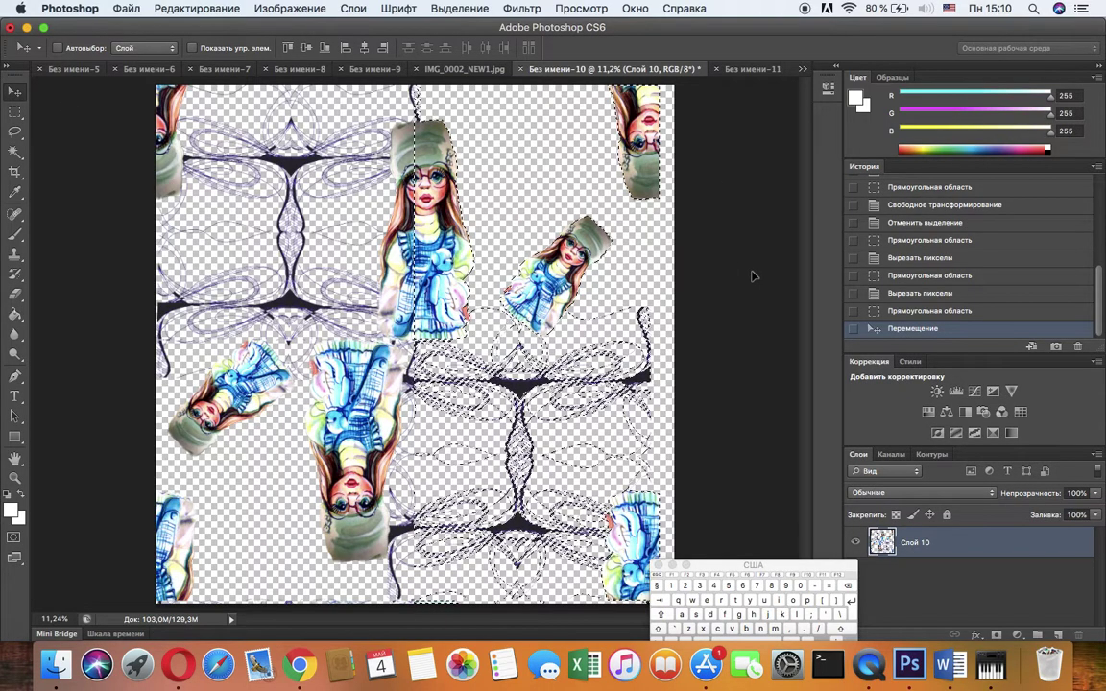
pyautogui.click(460, 8)
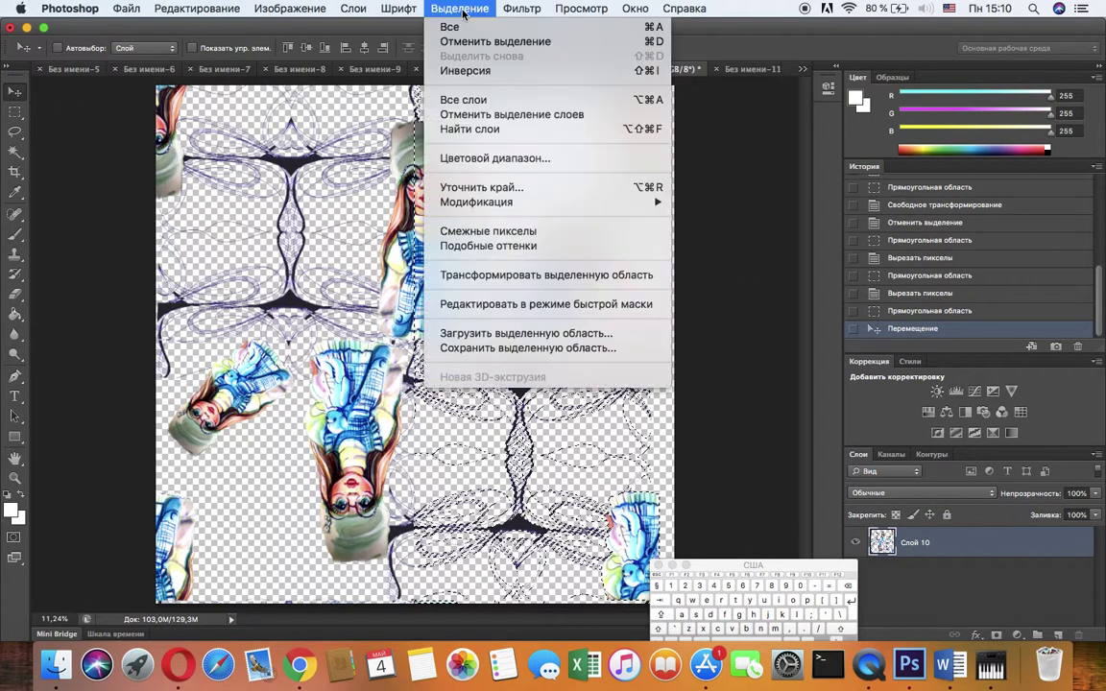
pyautogui.click(480, 41)
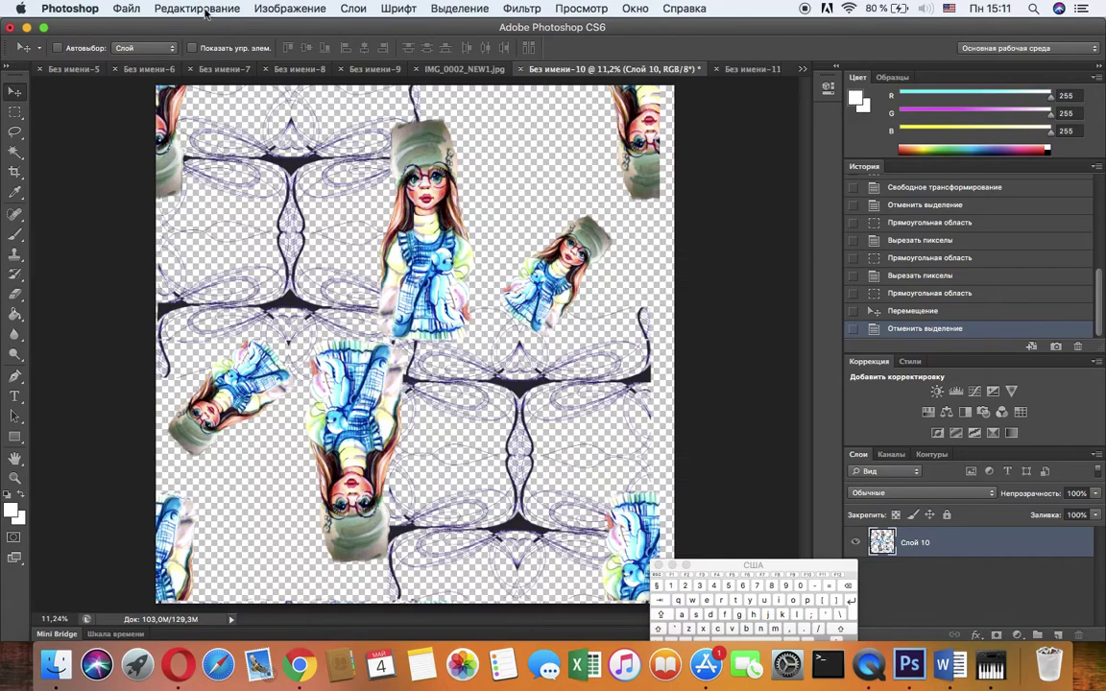
# Create a new transparent document 6000 pixels wide and 6000 pixels high
pyautogui.click(128, 13)
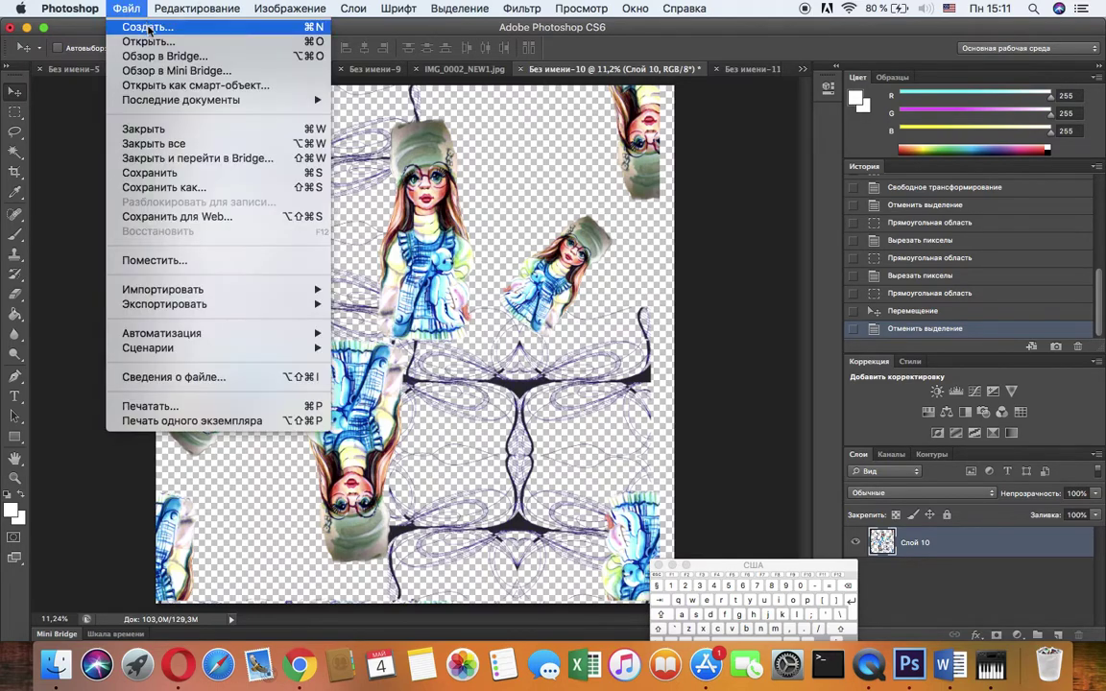
pyautogui.click(578, 86)
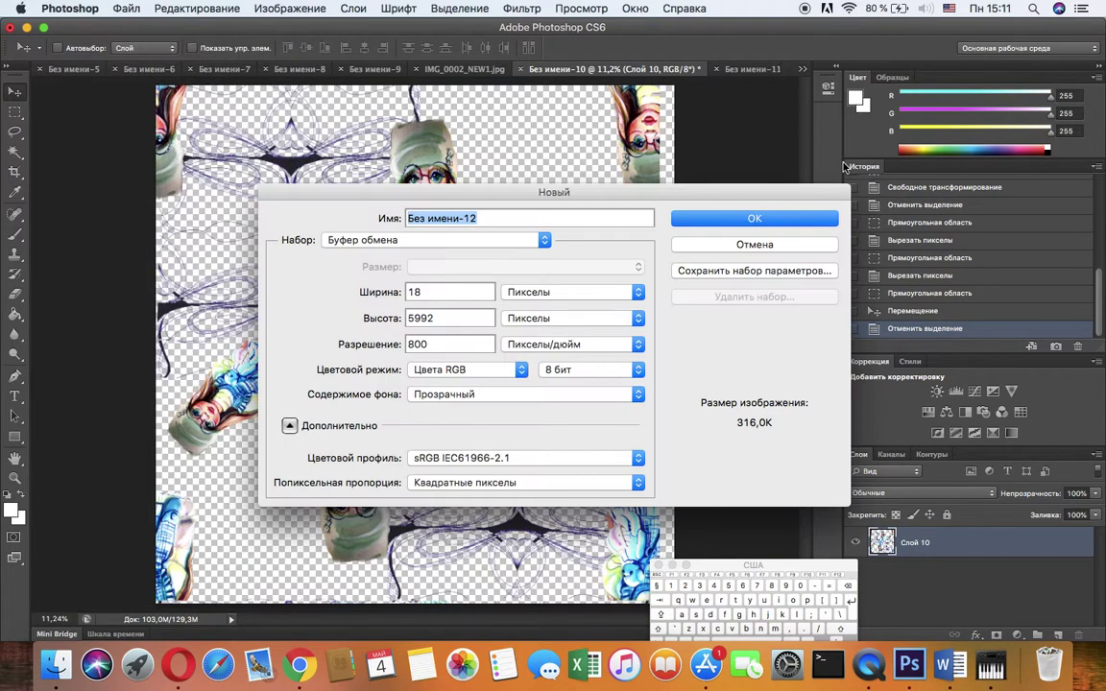
pyautogui.doubleClick(451, 292)
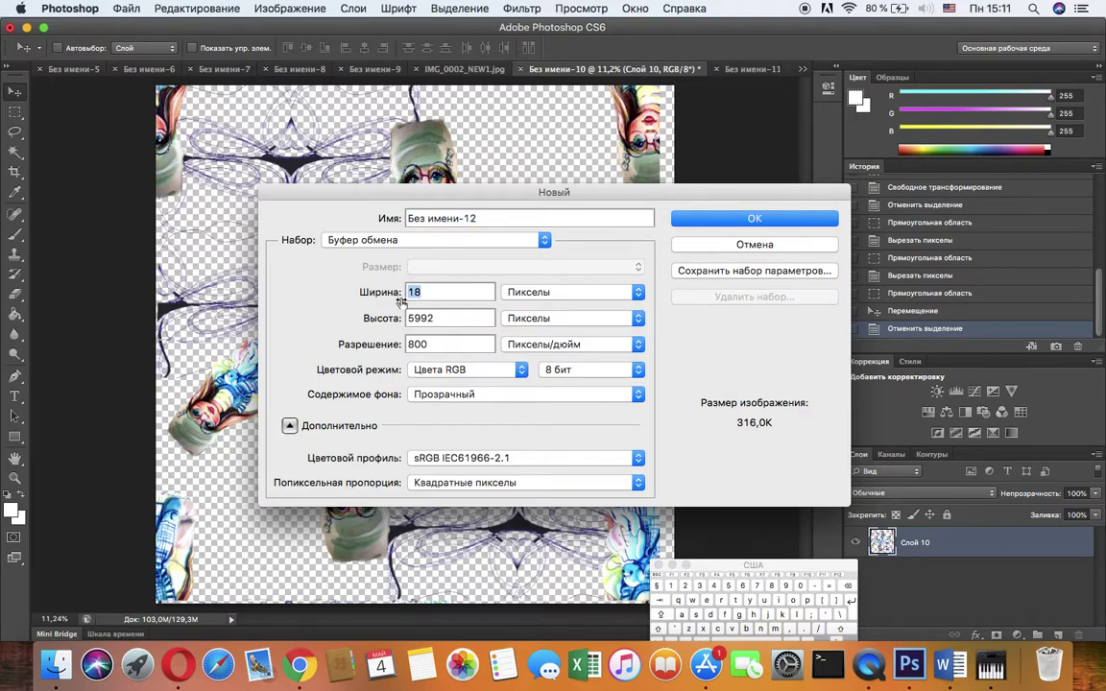
pyautogui.write('6')
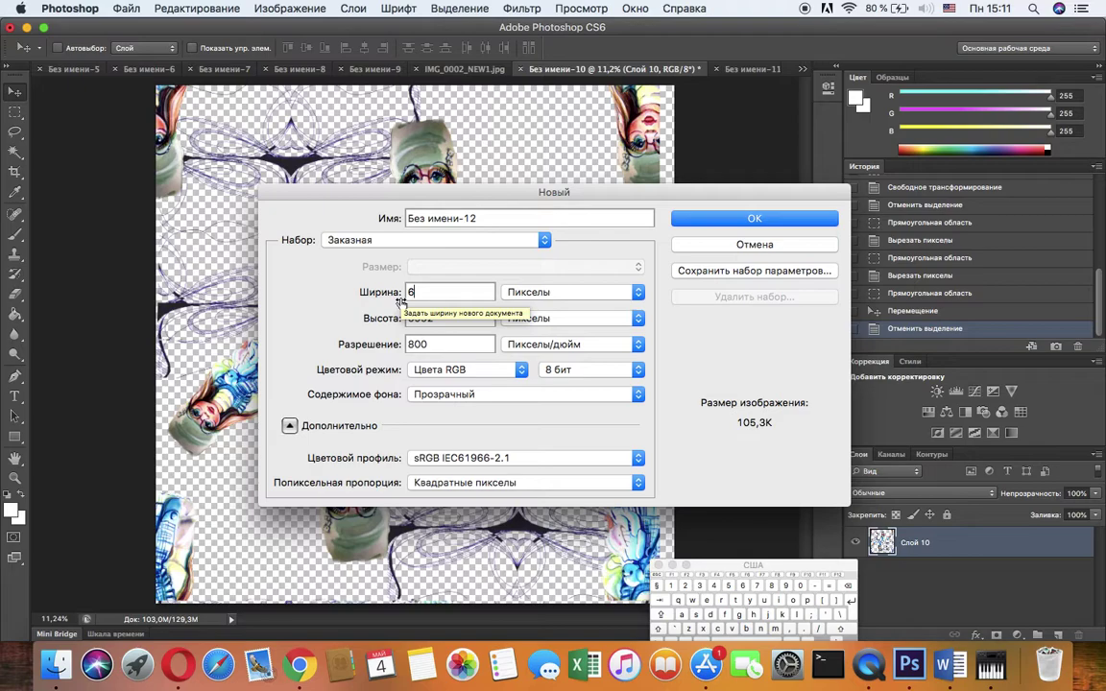
pyautogui.write('000')
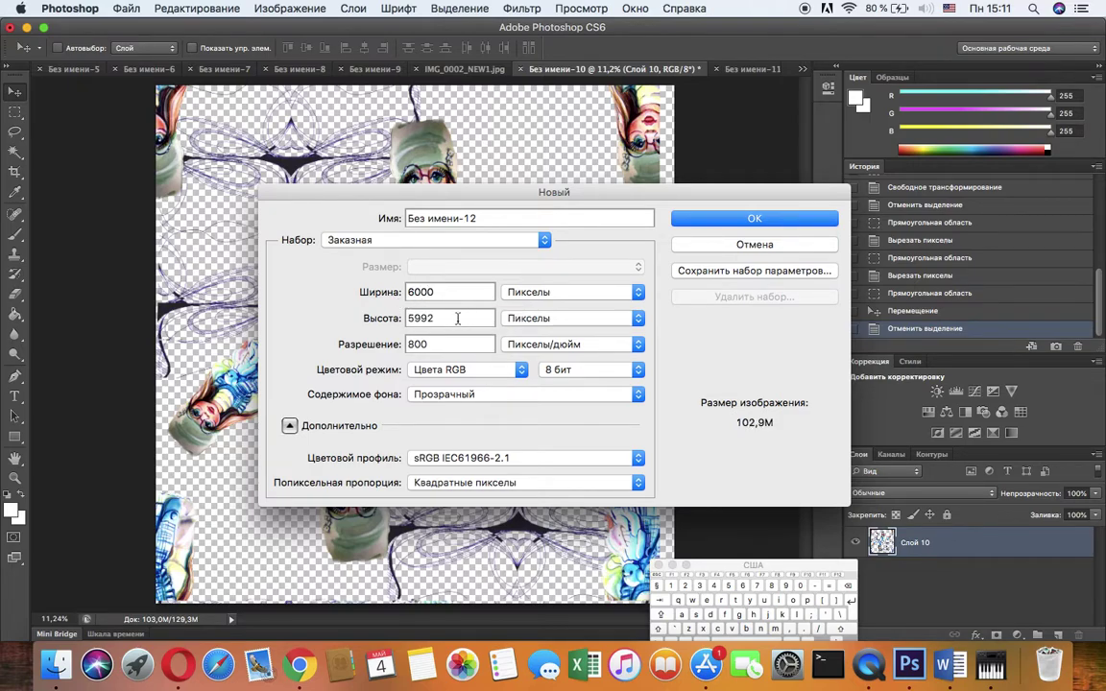
pyautogui.press('Tab')
pyautogui.write('6000')
pyautogui.click(774, 221)
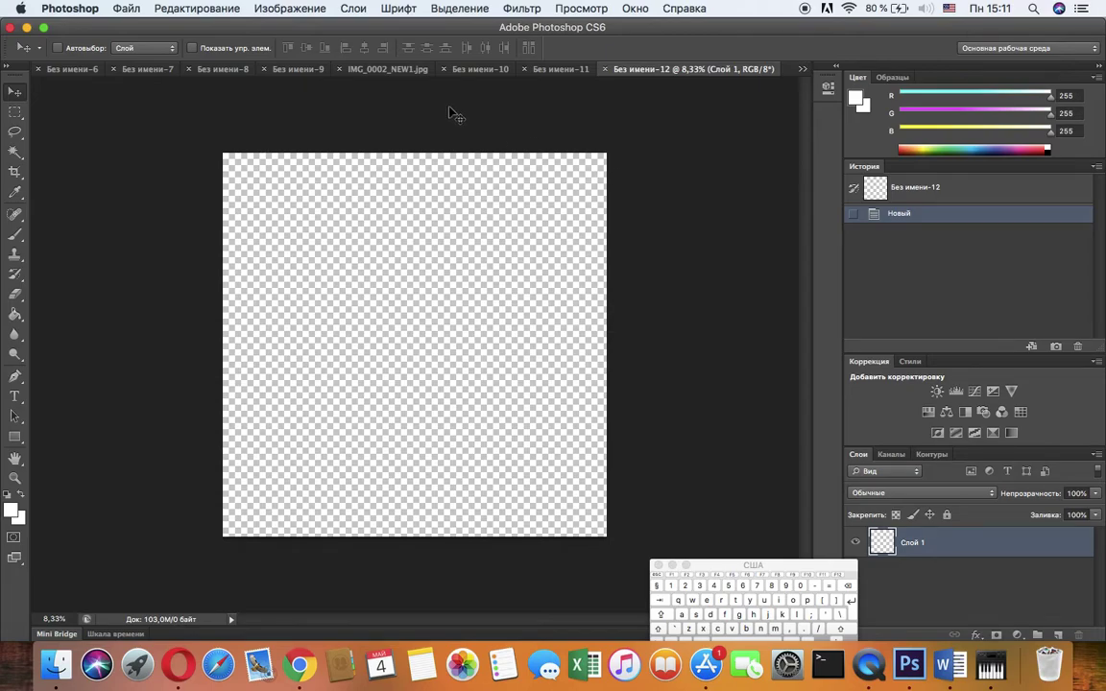
# Look through the open pattern documents to locate the finished doll and ornament tile and the empty target document
pyautogui.click(544, 69)
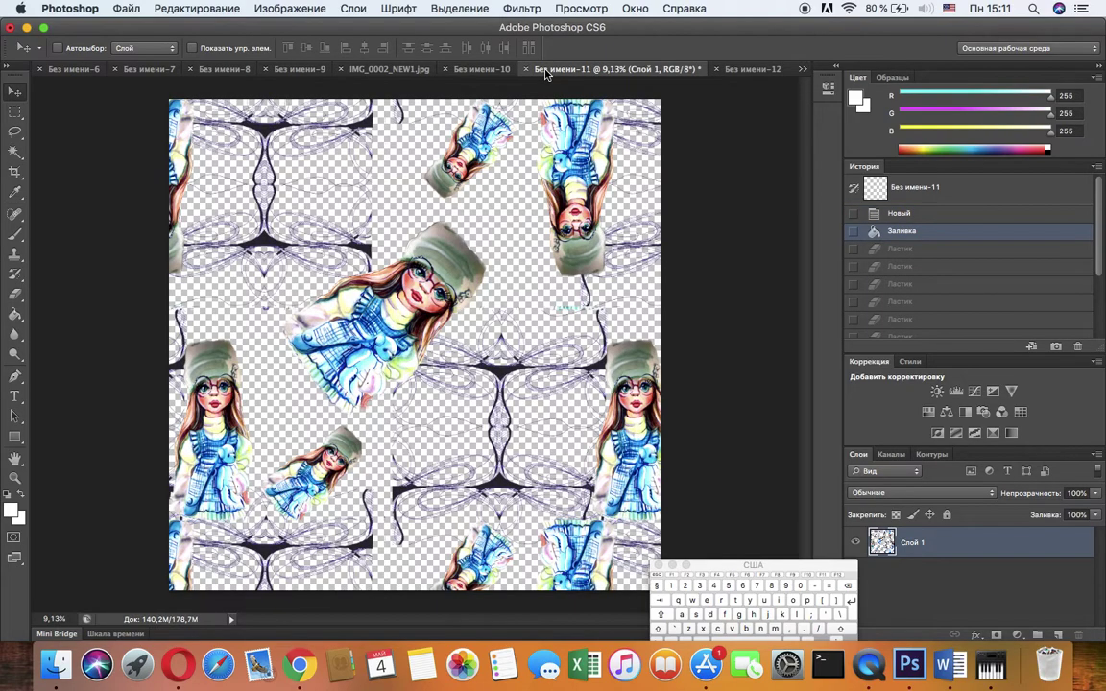
pyautogui.click(473, 70)
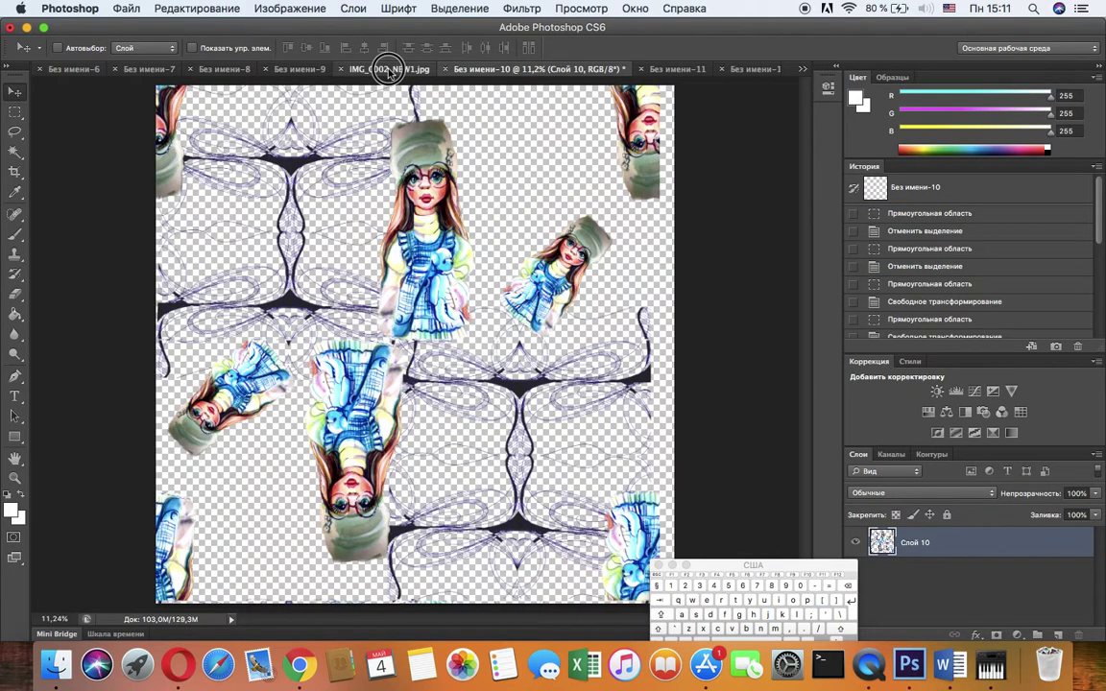
pyautogui.click(388, 71)
pyautogui.click(281, 70)
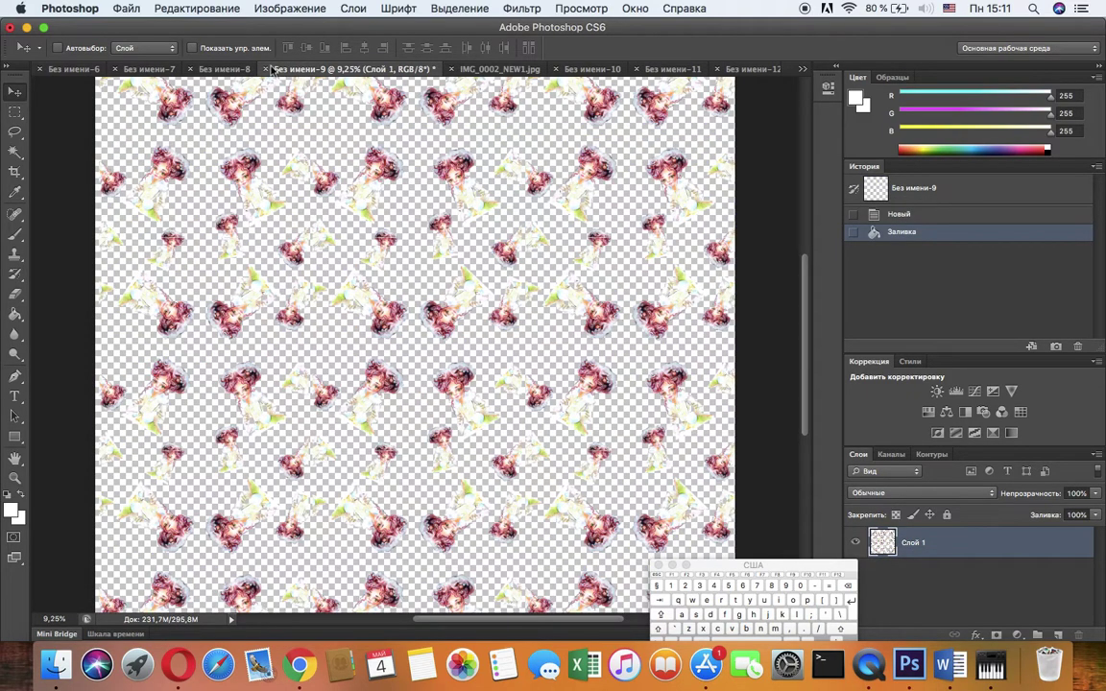
pyautogui.click(209, 70)
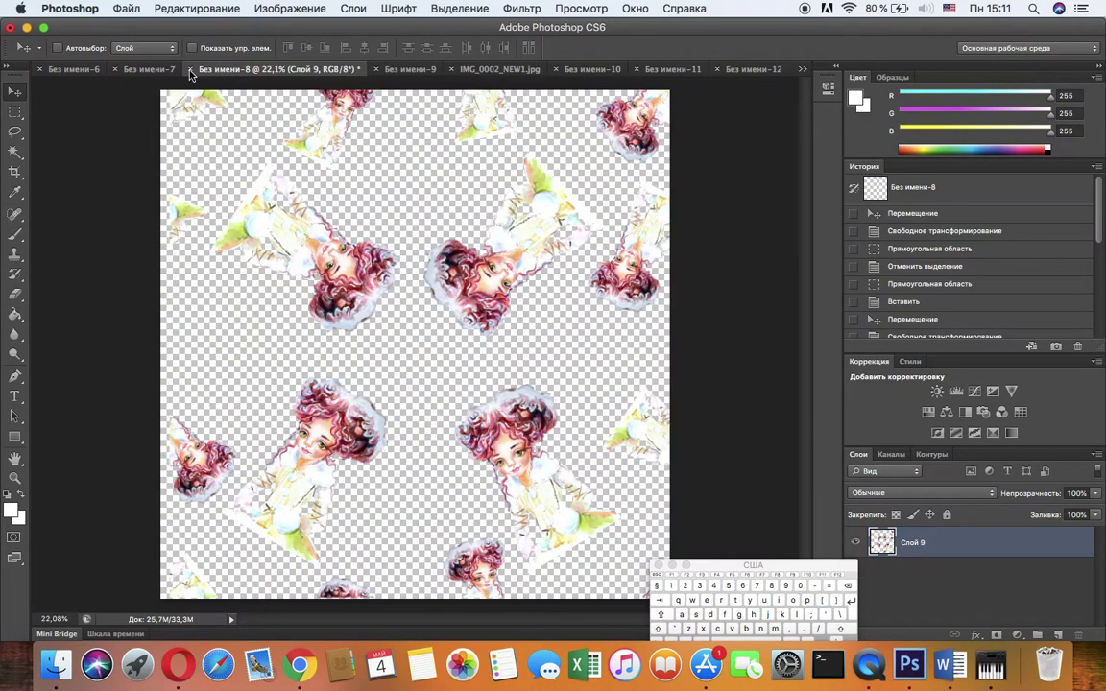
pyautogui.click(140, 73)
pyautogui.click(753, 75)
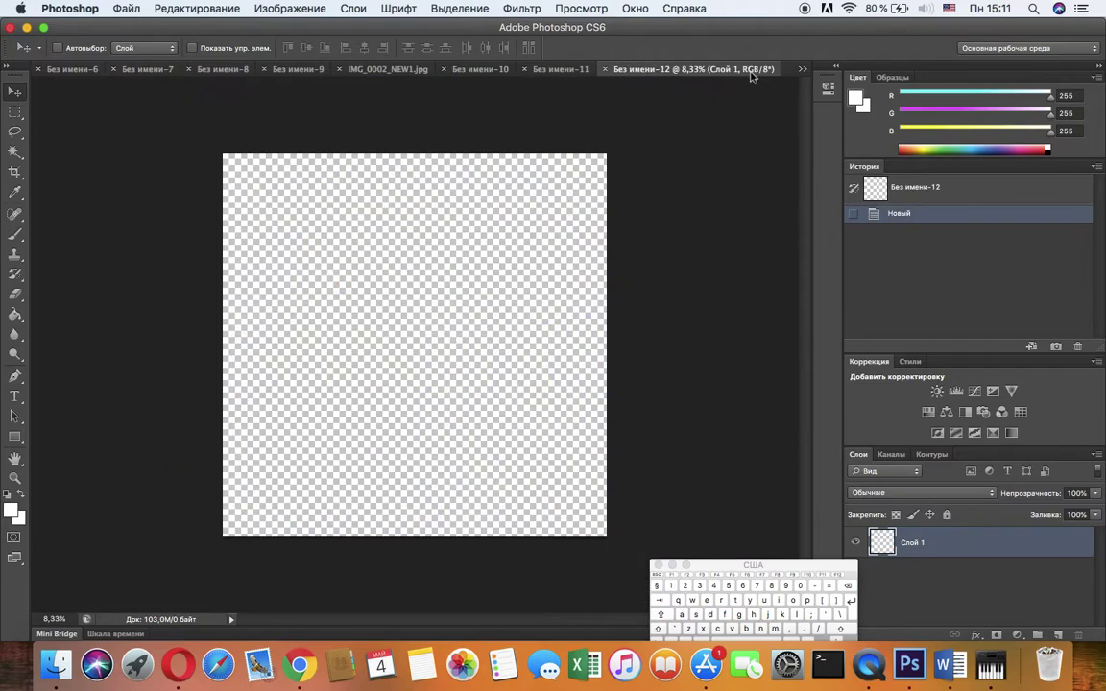
pyautogui.click(563, 72)
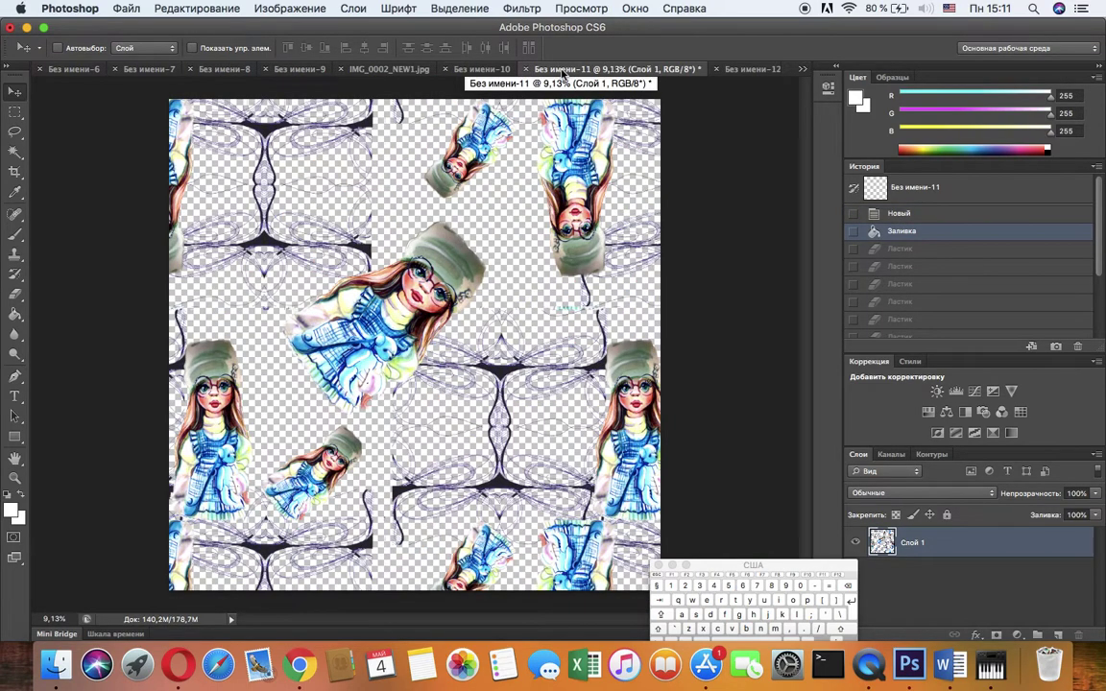
# Copy the doll tile from Без имени-10, excluding the empty strip along its right edge, and paste it into the blank document Без имени-12
pyautogui.click(478, 72)
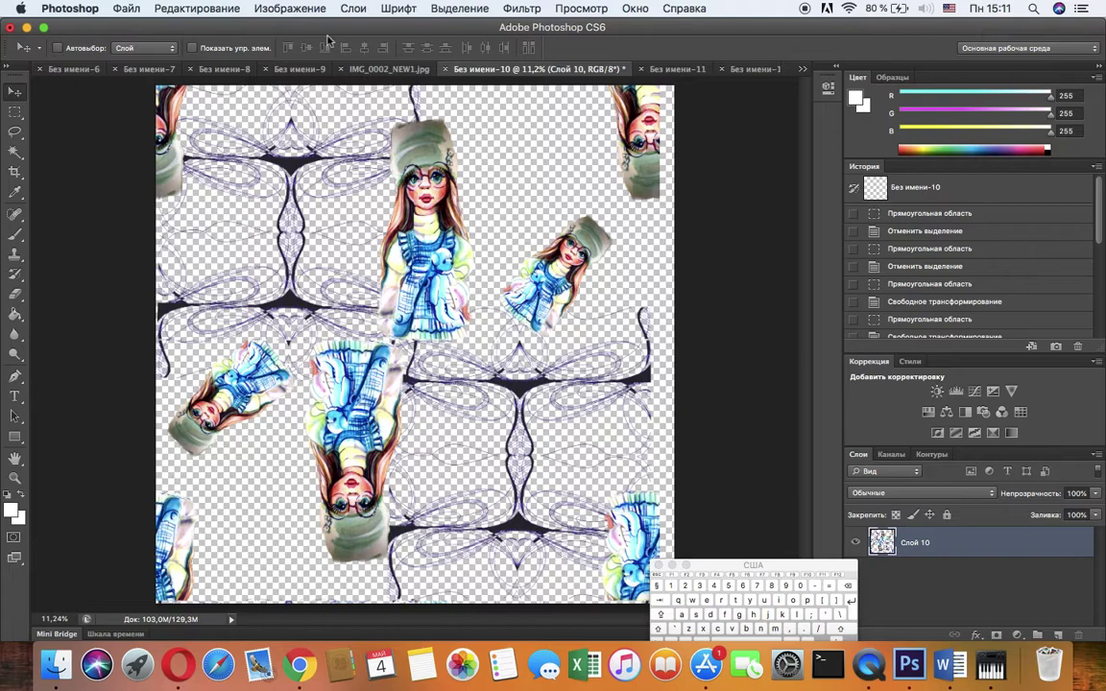
pyautogui.click(15, 111)
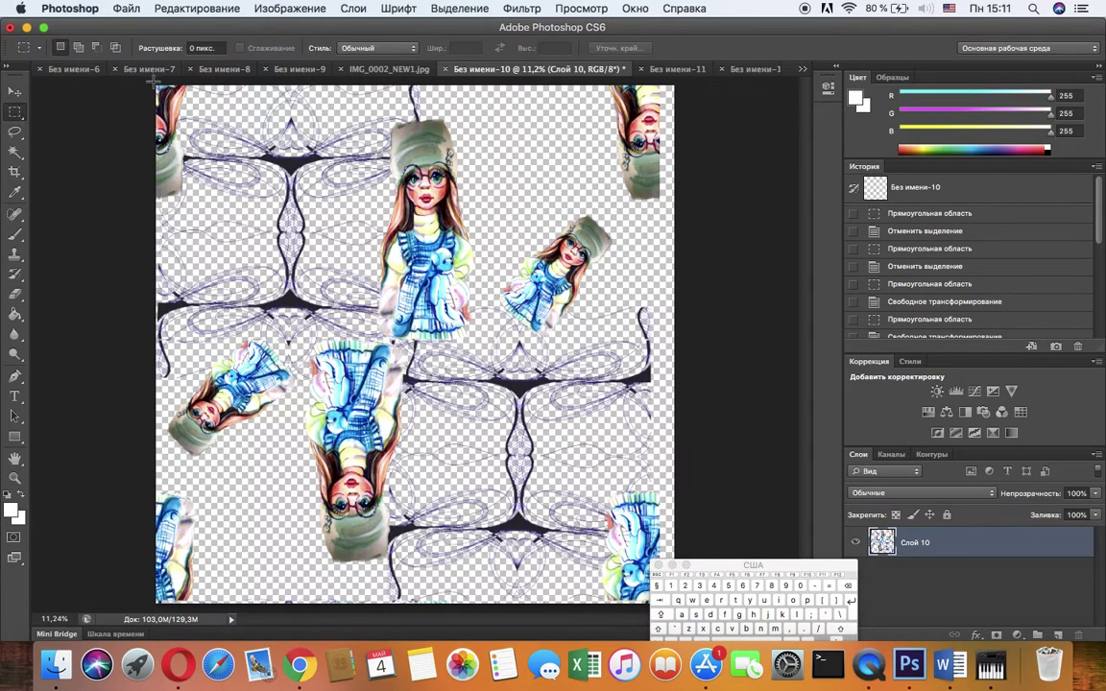
pyautogui.moveTo(151, 82); pyautogui.dragTo(672, 577)
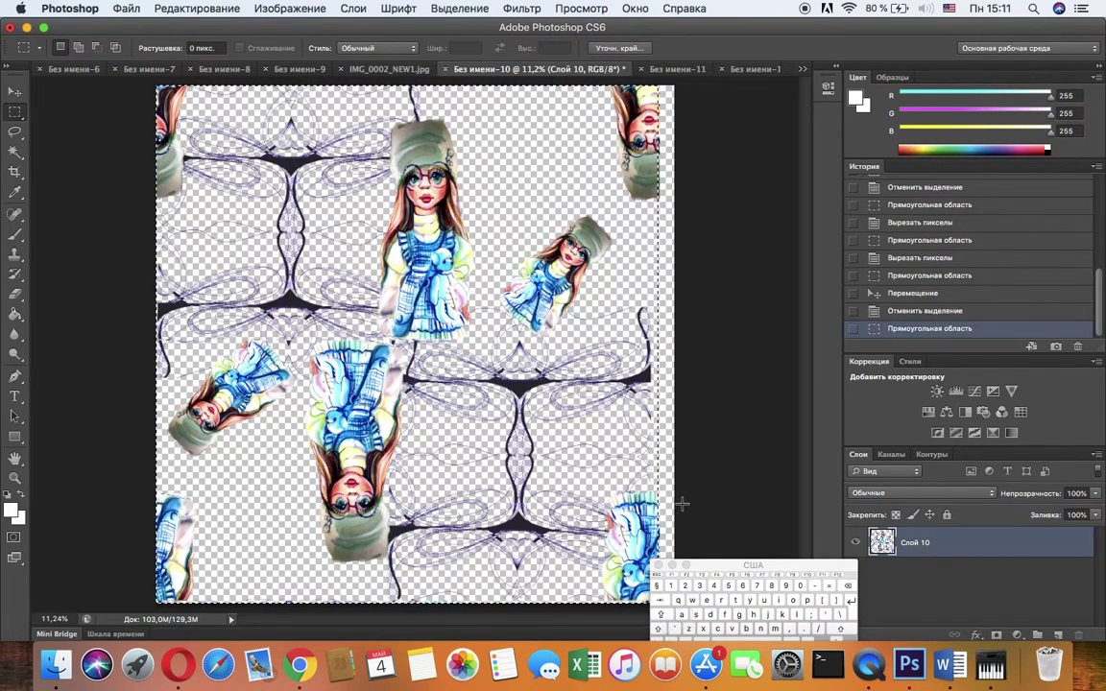
pyautogui.press('super+c')
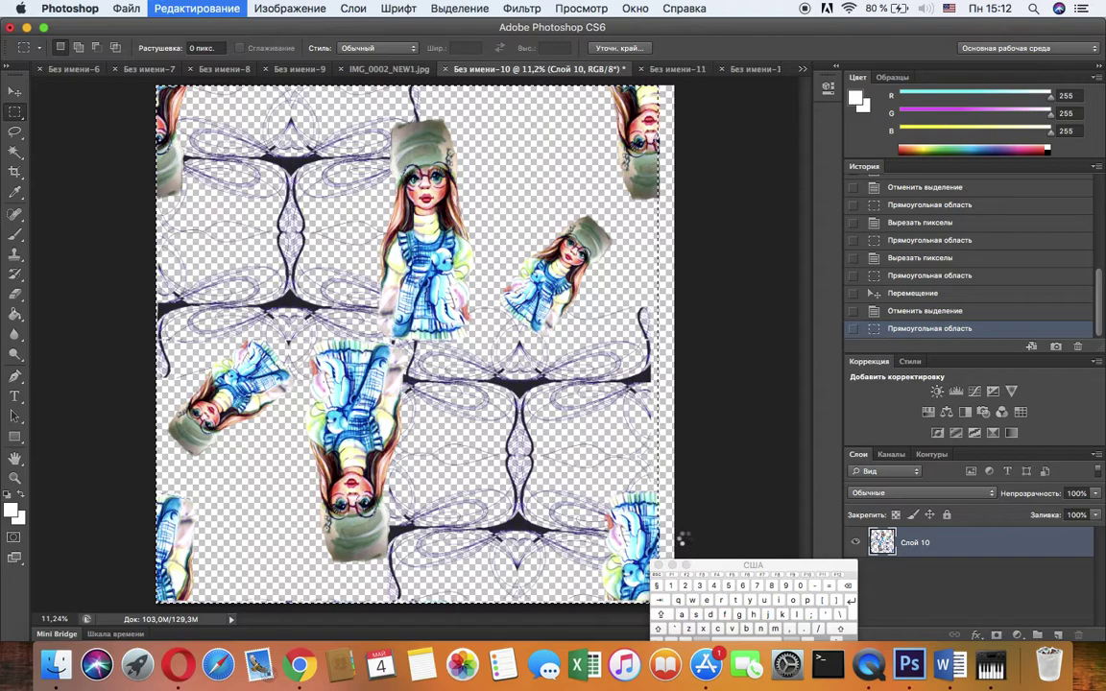
pyautogui.press('super+n')
pyautogui.press('Return')
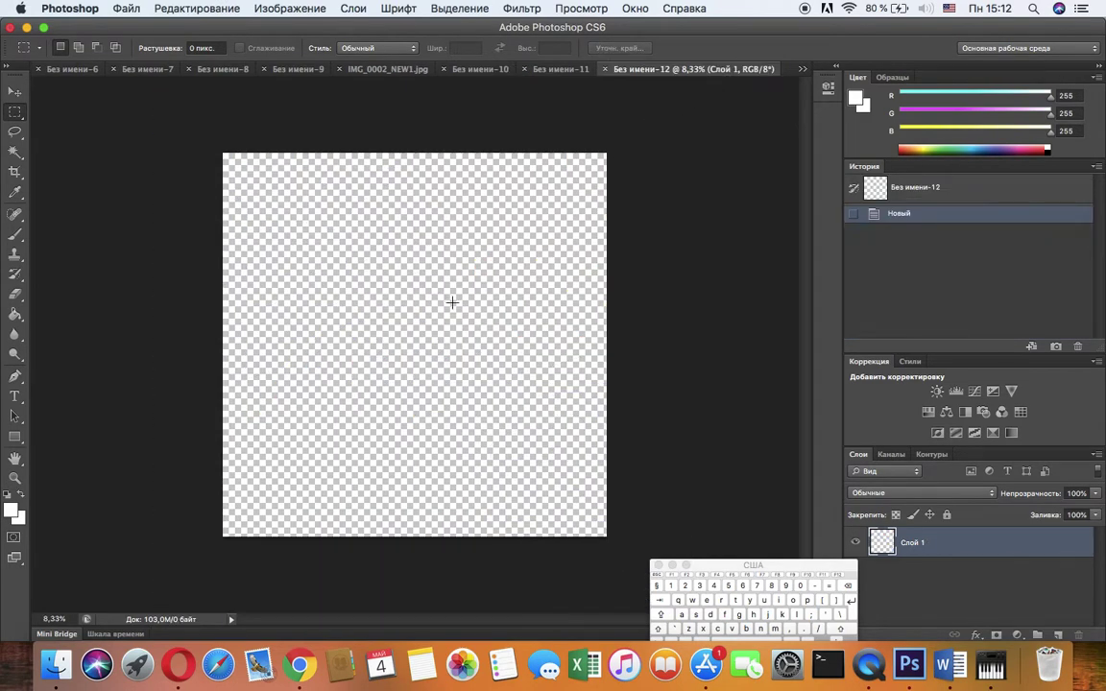
pyautogui.press('super+v')
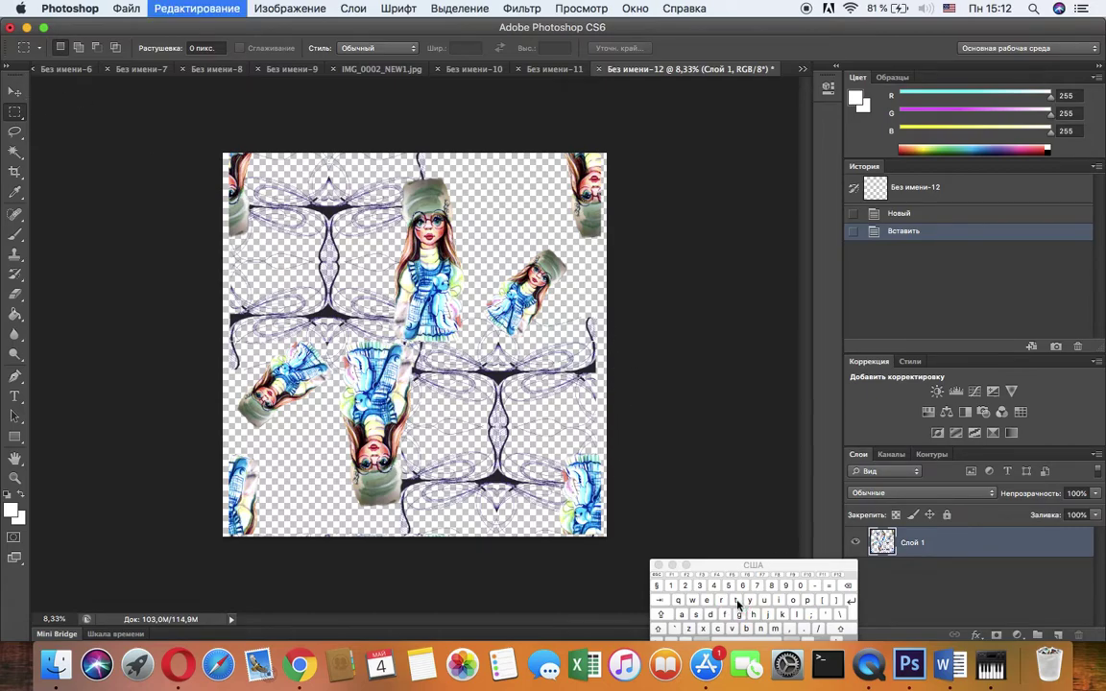
# Scale the pasted tile to about 51% width and 50% height with Free Transform, filling the canvas's upper-left quarter, and apply
pyautogui.press('super+t')
pyautogui.moveTo(601, 539); pyautogui.dragTo(520, 450)
pyautogui.moveTo(403, 286)
pyautogui.mouseDown()
pyautogui.moveTo(384, 279)
pyautogui.moveTo(398, 279)
pyautogui.mouseUp()
pyautogui.moveTo(404, 278); pyautogui.dragTo(406, 280)
pyautogui.moveTo(516, 449); pyautogui.dragTo(410, 342)
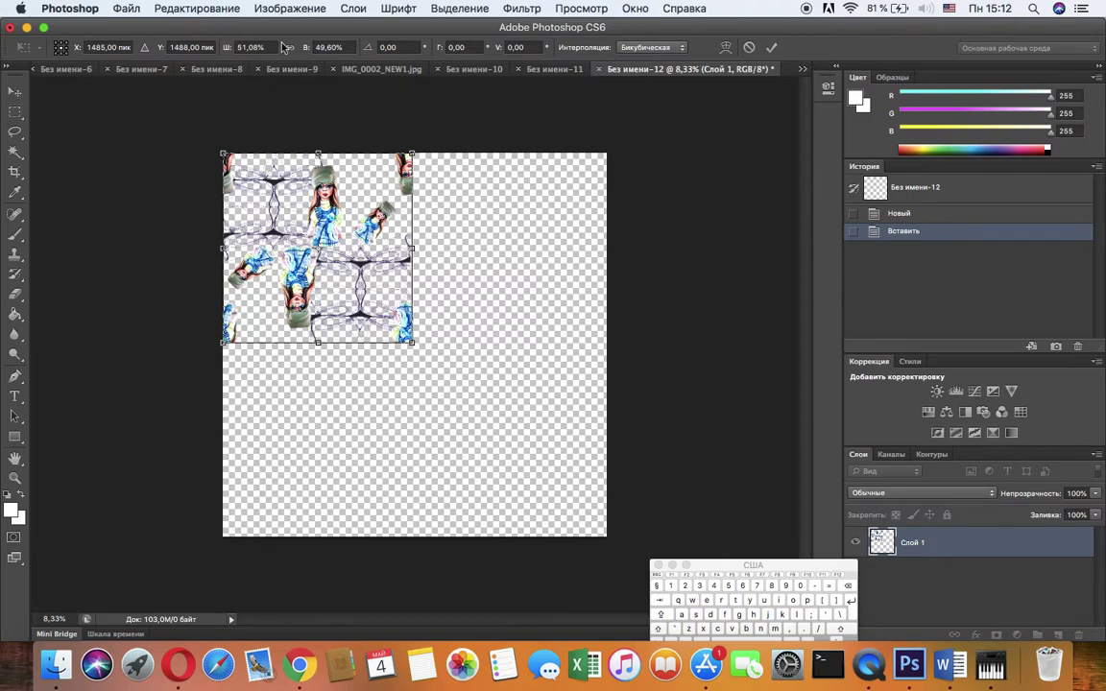
pyautogui.click(469, 9)
pyautogui.moveTo(399, 9)
pyautogui.moveTo(318, 245)
pyautogui.mouseDown()
pyautogui.moveTo(311, 239)
pyautogui.moveTo(318, 245)
pyautogui.mouseUp()
pyautogui.click(14, 91)
pyautogui.click(714, 242)
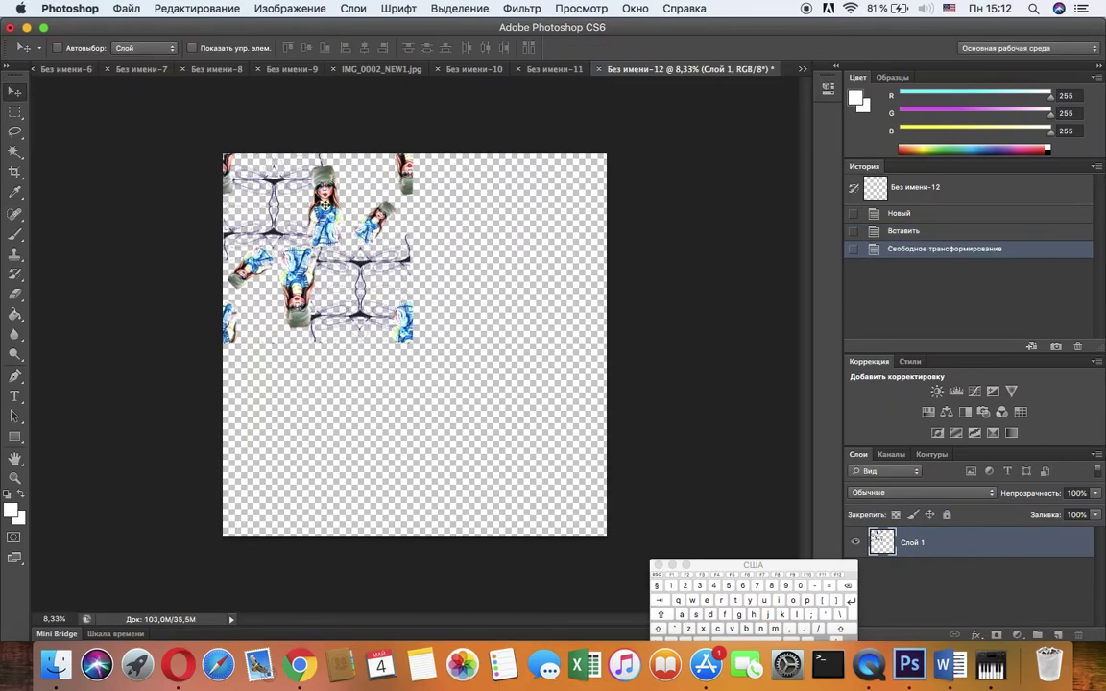
# Select the whole scaled tile in the upper-left quarter of the canvas with a rectangular marquee
pyautogui.click(16, 110)
pyautogui.moveTo(224, 150); pyautogui.dragTo(348, 303)
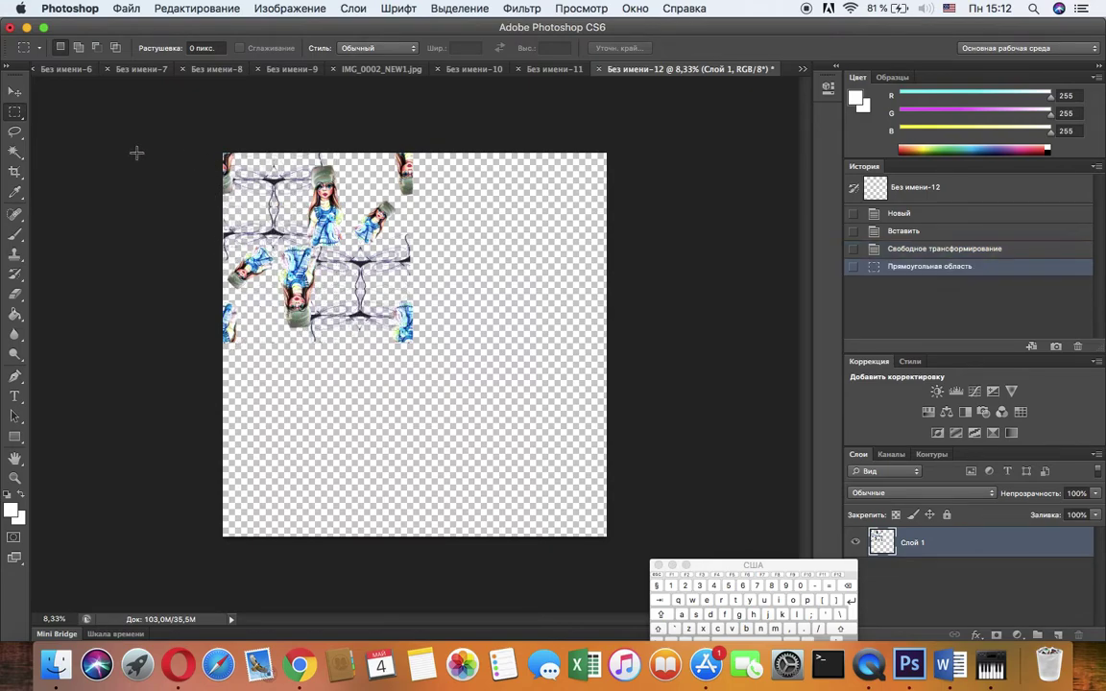
pyautogui.press('super+d')
pyautogui.moveTo(222, 151); pyautogui.dragTo(413, 341)
pyautogui.moveTo(475, 290); pyautogui.dragTo(476, 291)
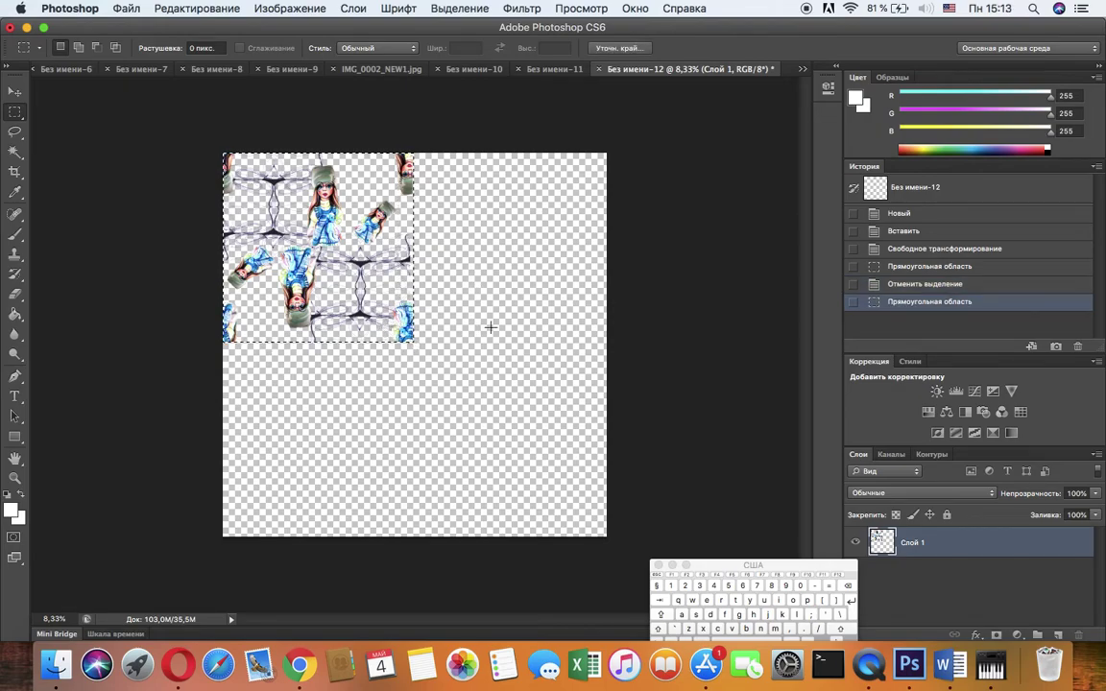
# Copy and paste the selected tile, and move the copy about 9.40 cm straight right so it adjoins the first tile
pyautogui.press('super+c')
pyautogui.press('super+v')
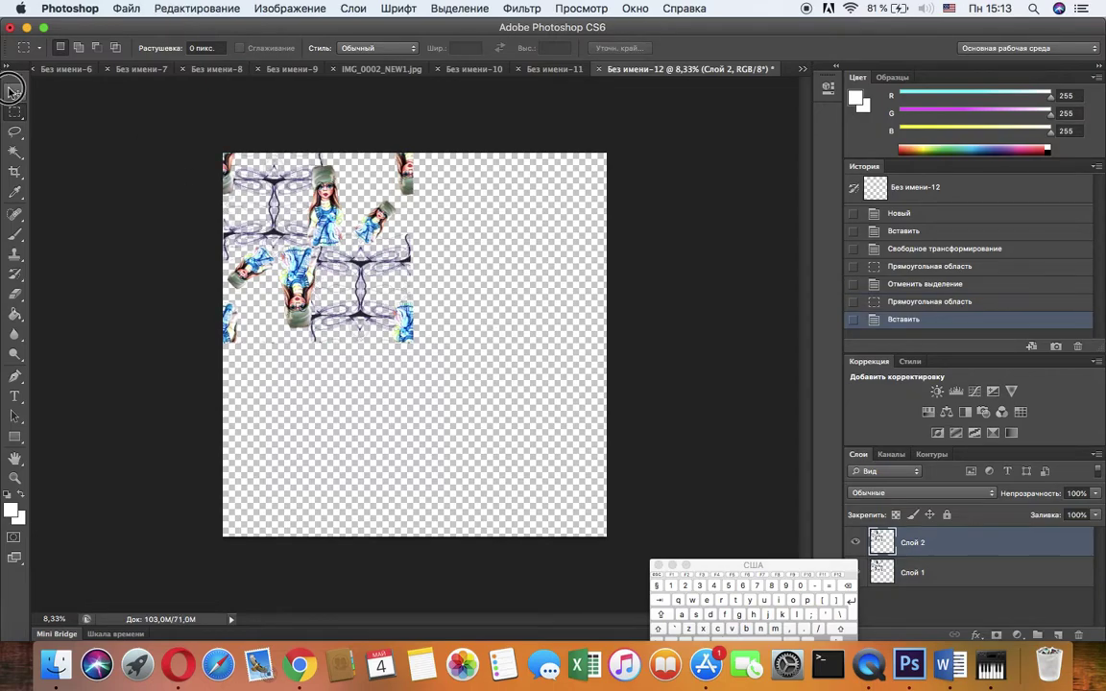
pyautogui.click(14, 91)
pyautogui.moveTo(360, 260); pyautogui.dragTo(505, 265)
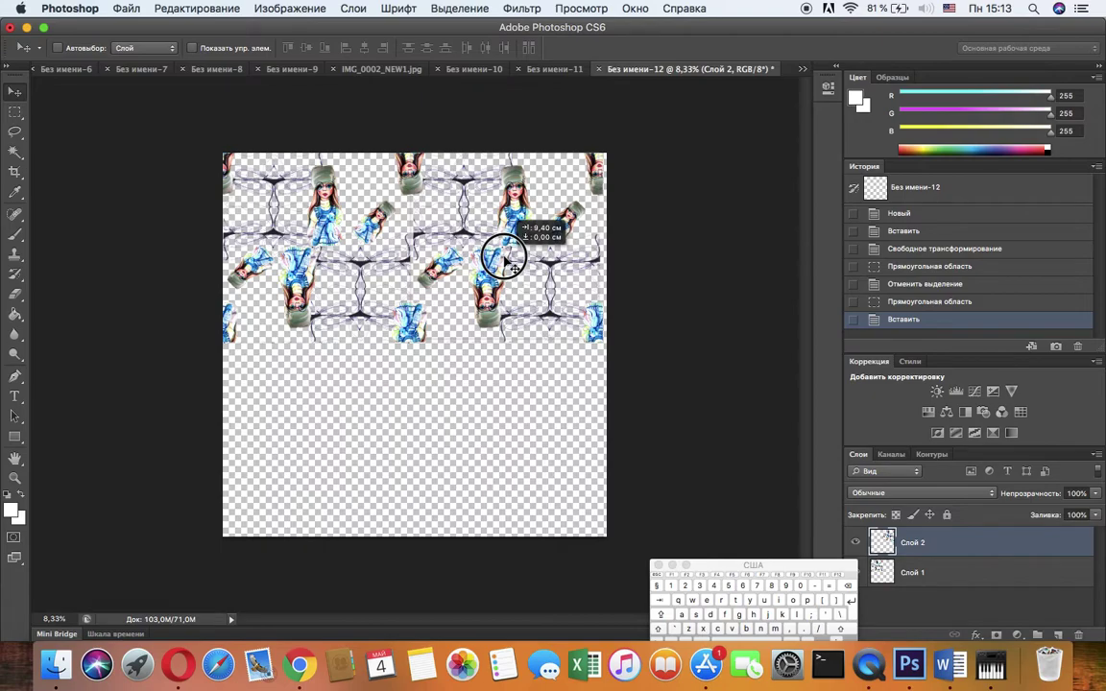
pyautogui.moveTo(505, 257); pyautogui.dragTo(504, 255)
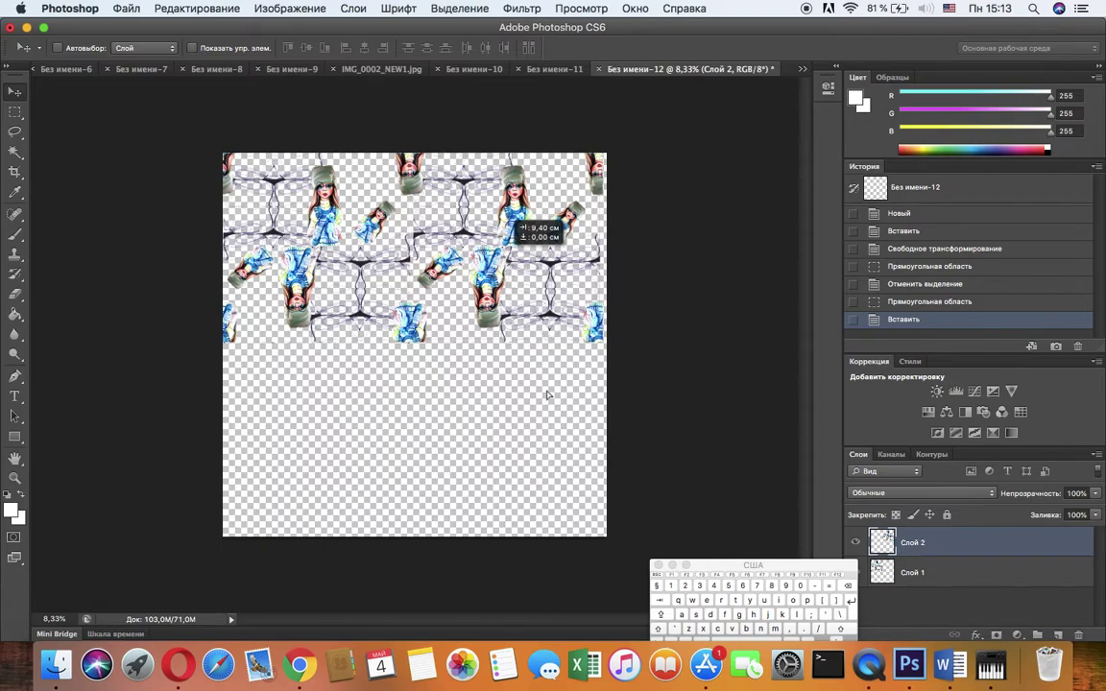
# Examine the seam between the two upper tiles at different magnifications
pyautogui.scroll(5, 634, 566)
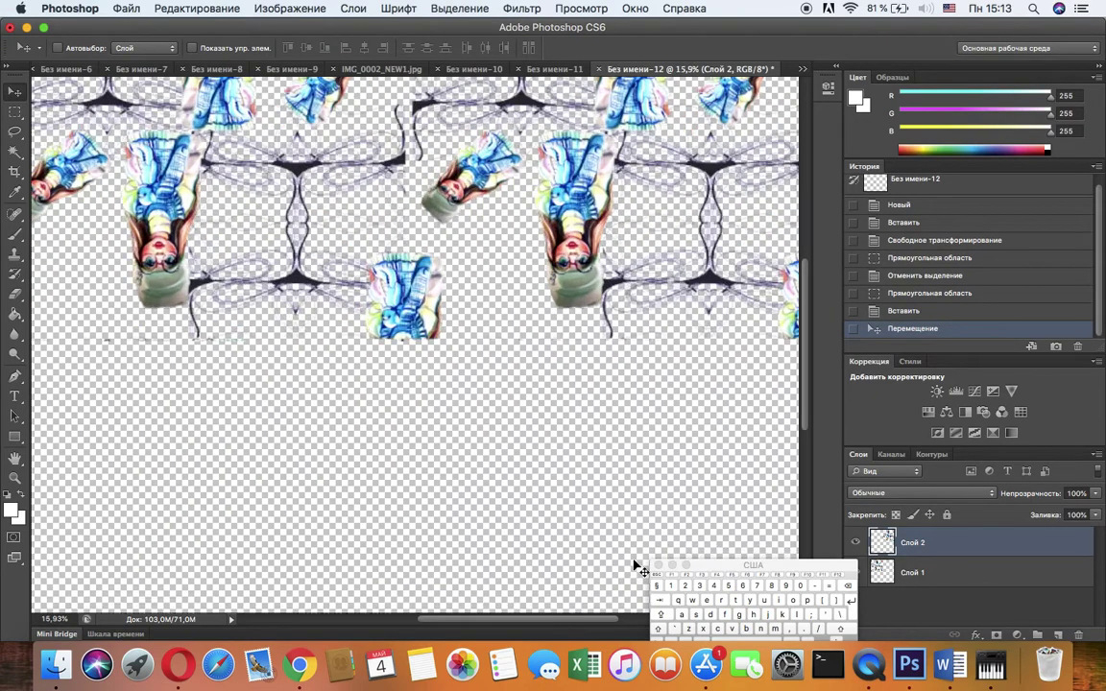
pyautogui.scroll(-3, 634, 567)
pyautogui.scroll(5, 633, 567)
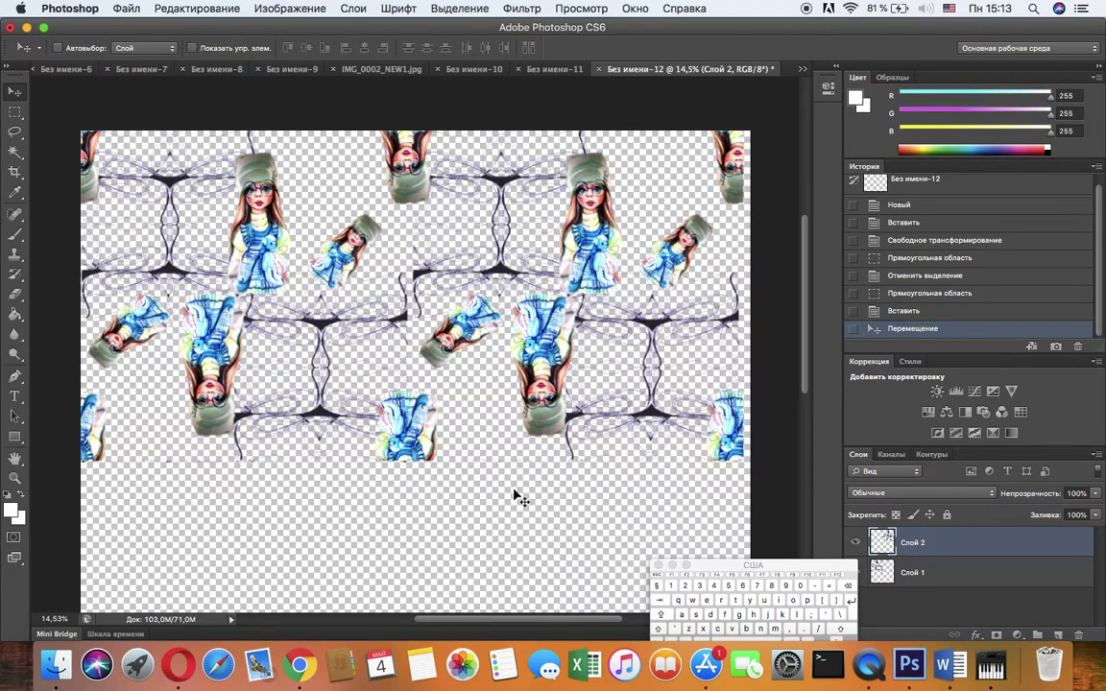
pyautogui.scroll(-5, 534, 492)
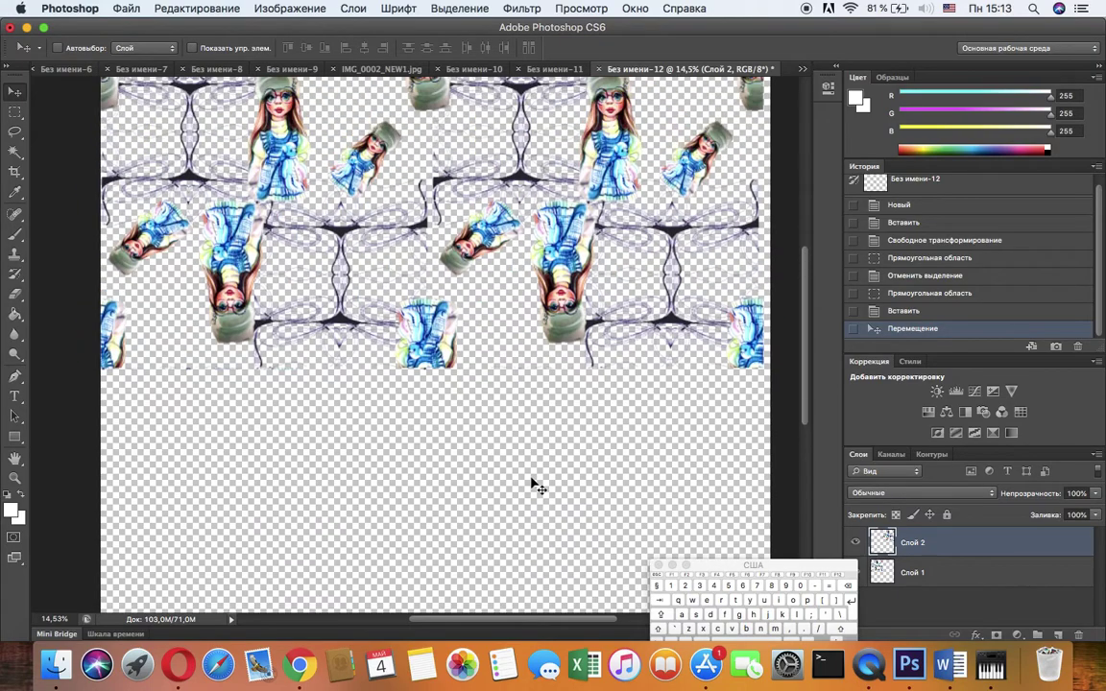
pyautogui.scroll(-3, 607, 449)
pyautogui.scroll(3, 607, 450)
pyautogui.scroll(-2, 607, 449)
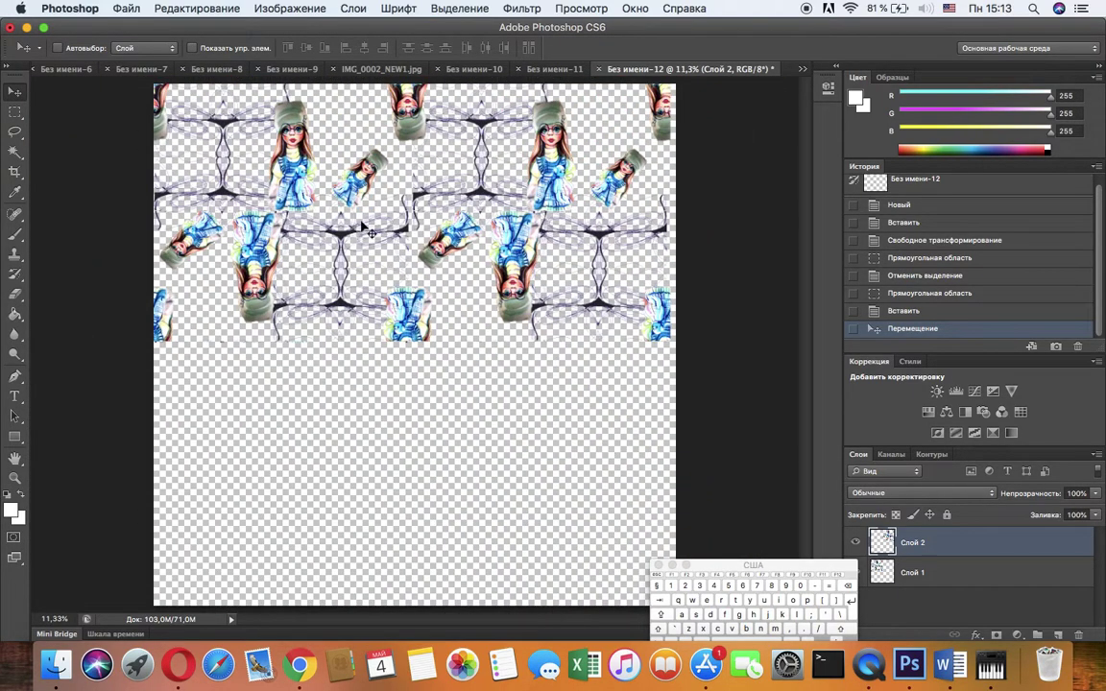
# Paste a third tile copy, place it in the lower-left quarter directly under the first tile, and check the joined seam
pyautogui.press('super+v')
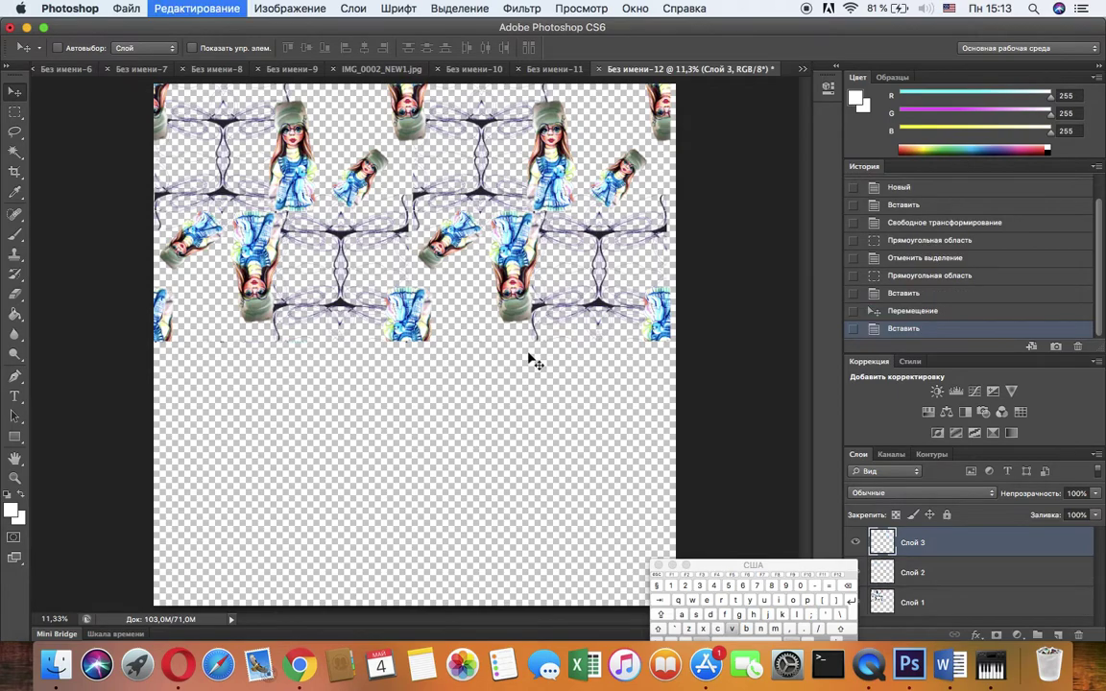
pyautogui.moveTo(477, 393); pyautogui.dragTo(348, 482)
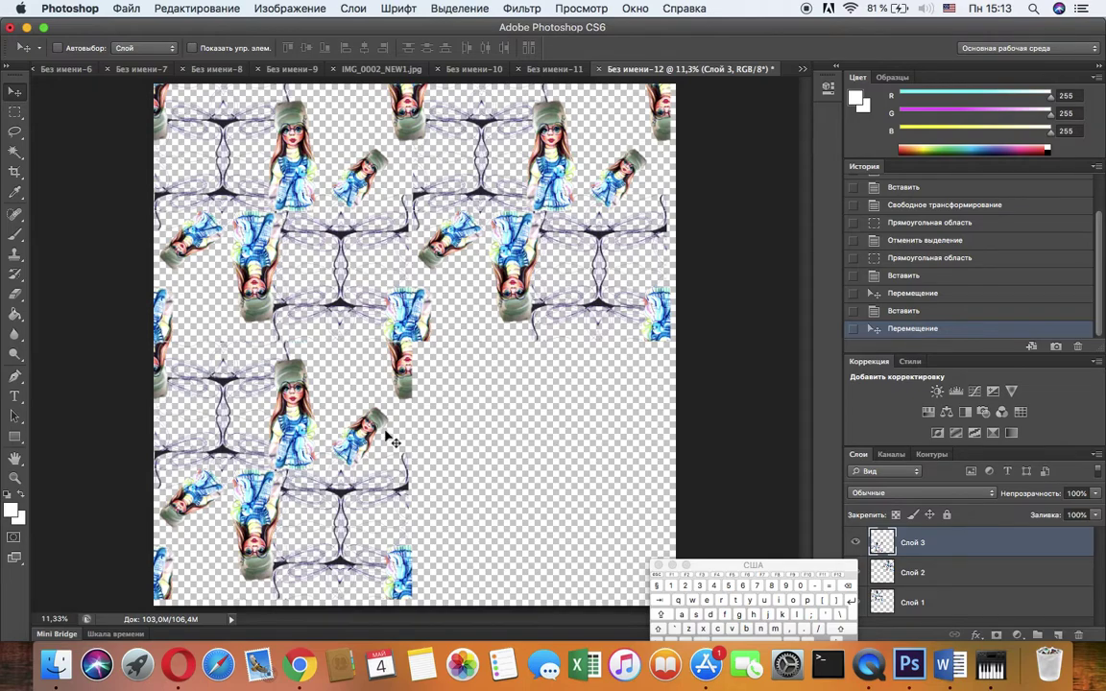
pyautogui.moveTo(305, 449); pyautogui.dragTo(305, 446)
pyautogui.scroll(6, 495, 440)
pyautogui.scroll(-2, 494, 440)
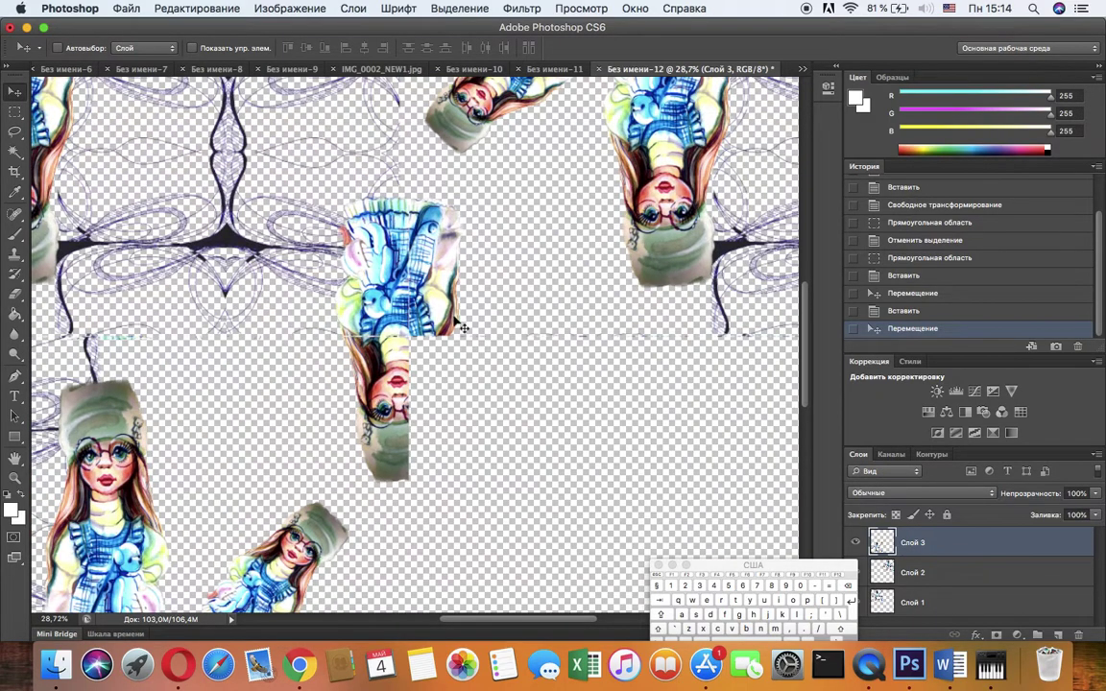
pyautogui.moveTo(396, 453); pyautogui.dragTo(389, 450)
pyautogui.moveTo(549, 620); pyautogui.dragTo(517, 612)
pyautogui.moveTo(535, 438); pyautogui.dragTo(535, 443)
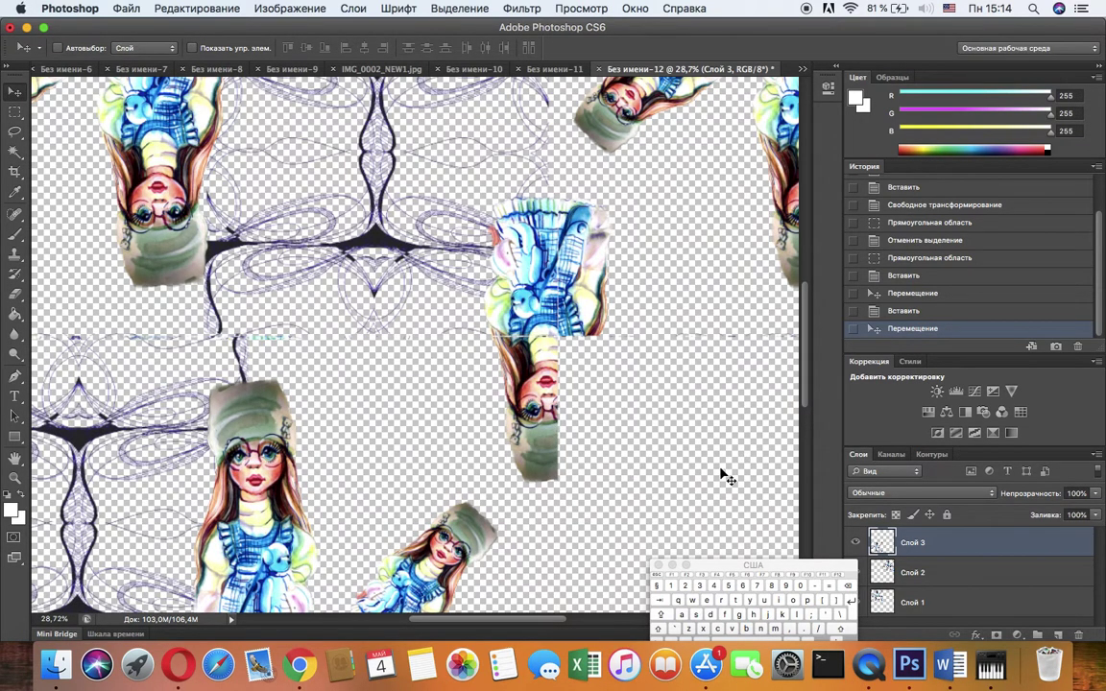
# Paste a fourth tile copy and move it about 4.62 cm right and 4.58 cm down into the lower-right quarter
pyautogui.scroll(-5, 727, 477)
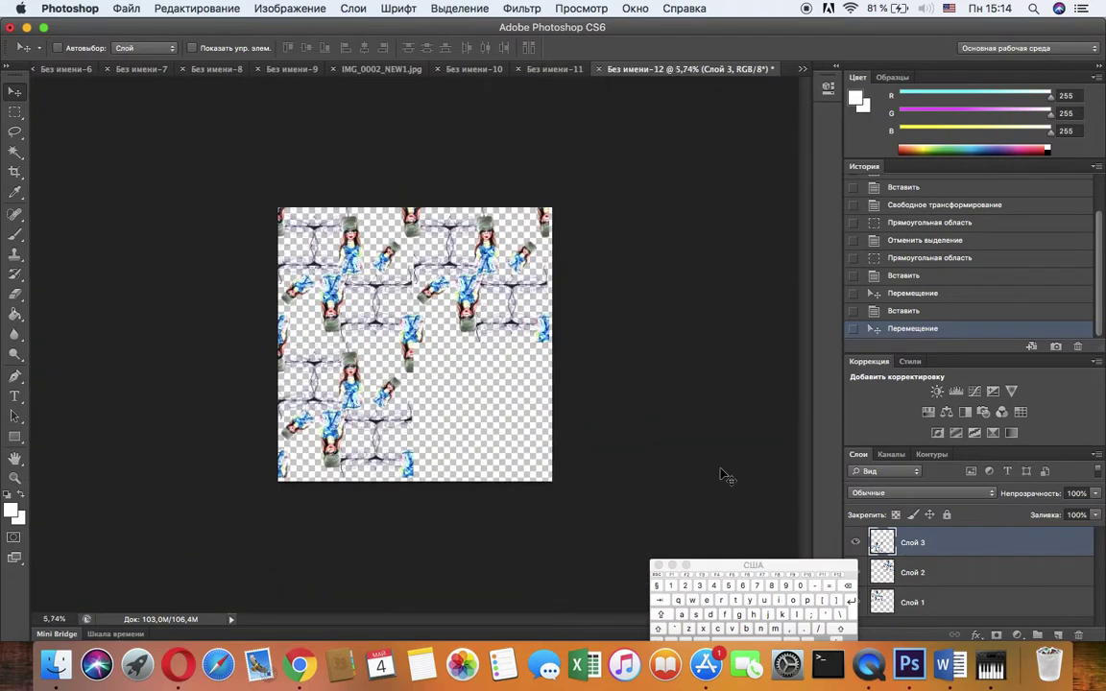
pyautogui.scroll(2, 727, 477)
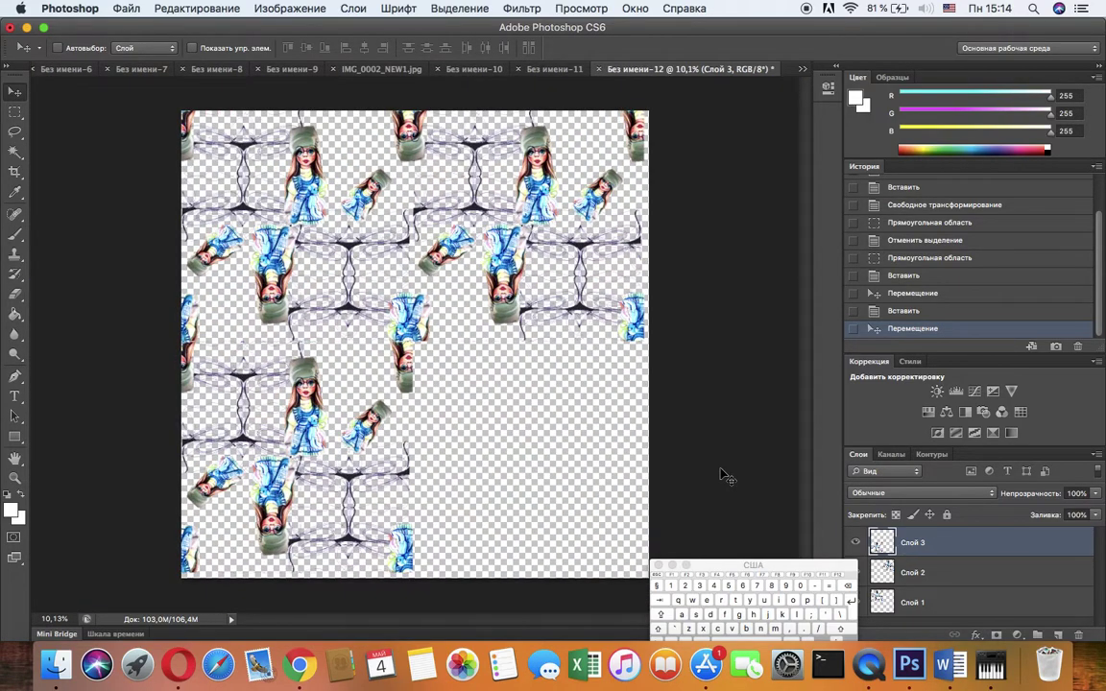
pyautogui.press('super+v')
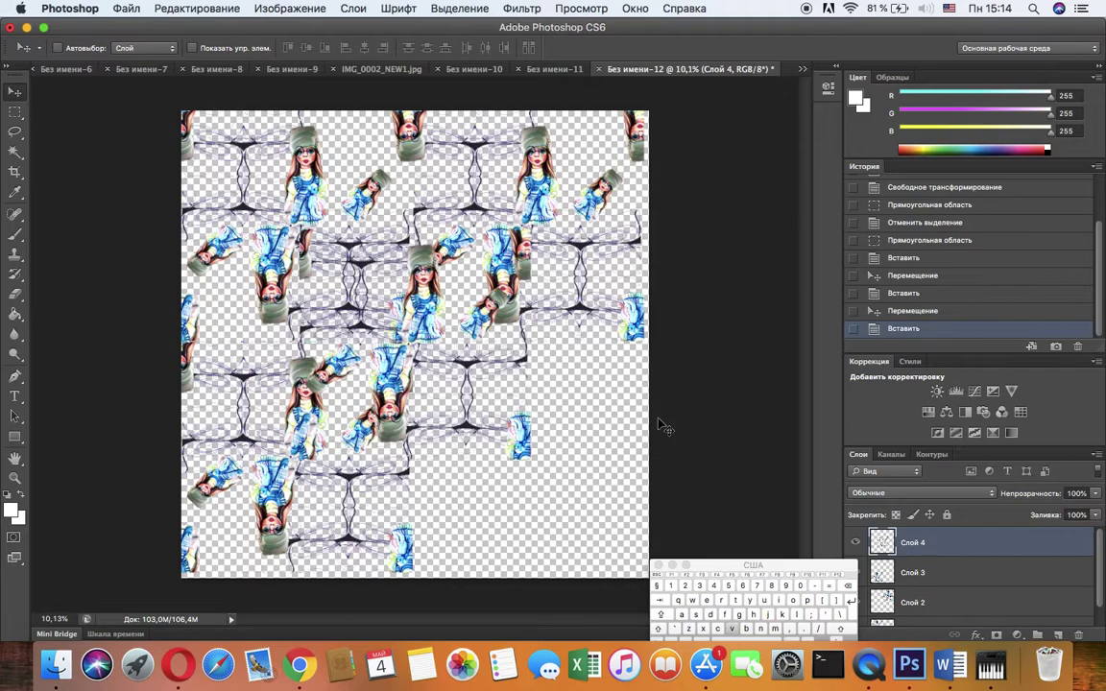
pyautogui.moveTo(419, 330); pyautogui.dragTo(538, 434)
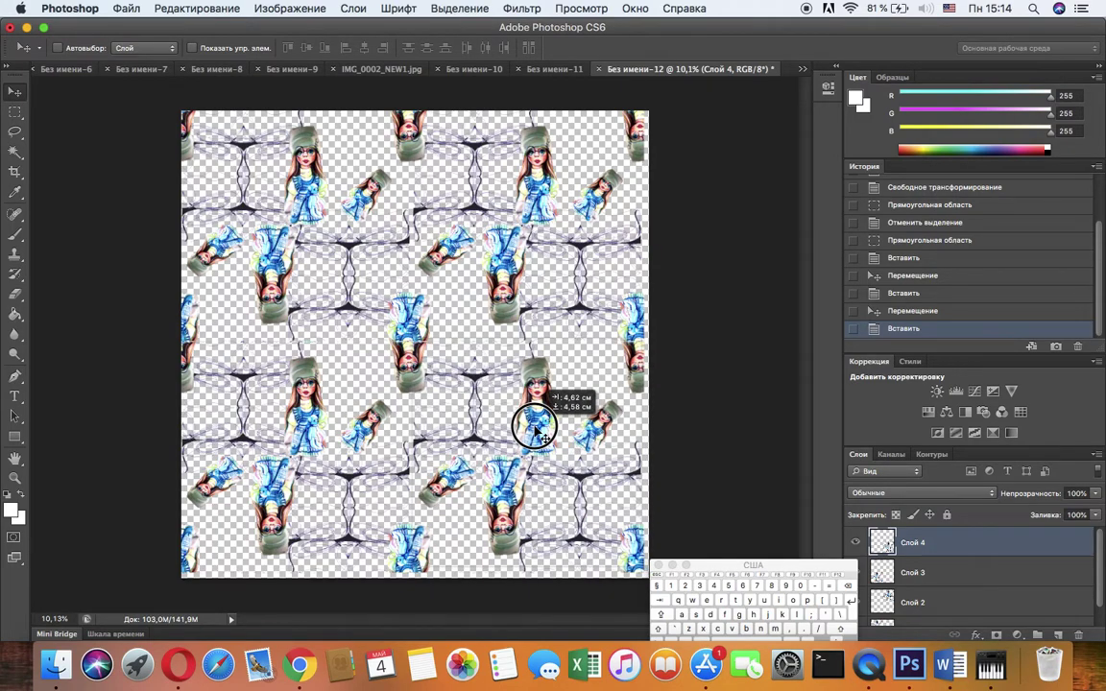
pyautogui.moveTo(537, 432); pyautogui.dragTo(536, 431)
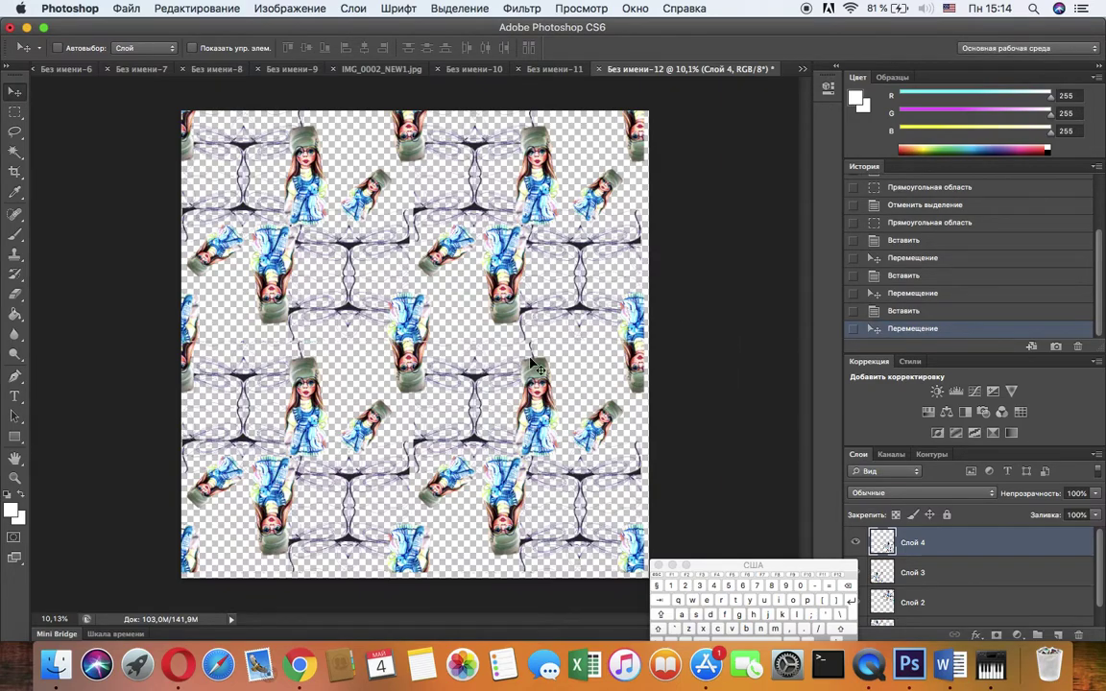
# Examine the seams where the four tiles meet at different magnifications
pyautogui.scroll(5, 531, 363)
pyautogui.scroll(-6, 531, 363)
pyautogui.scroll(3, 531, 363)
pyautogui.scroll(1, 535, 366)
pyautogui.scroll(-2, 535, 366)
pyautogui.scroll(2, 534, 366)
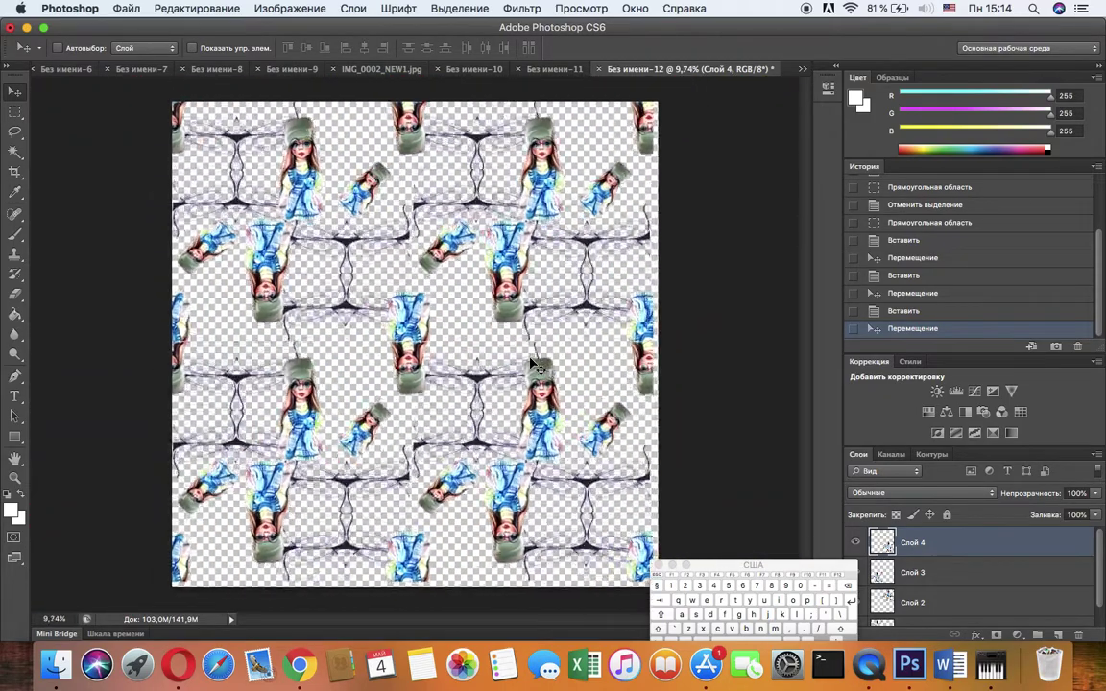
pyautogui.scroll(-1, 535, 366)
pyautogui.scroll(-1, 534, 364)
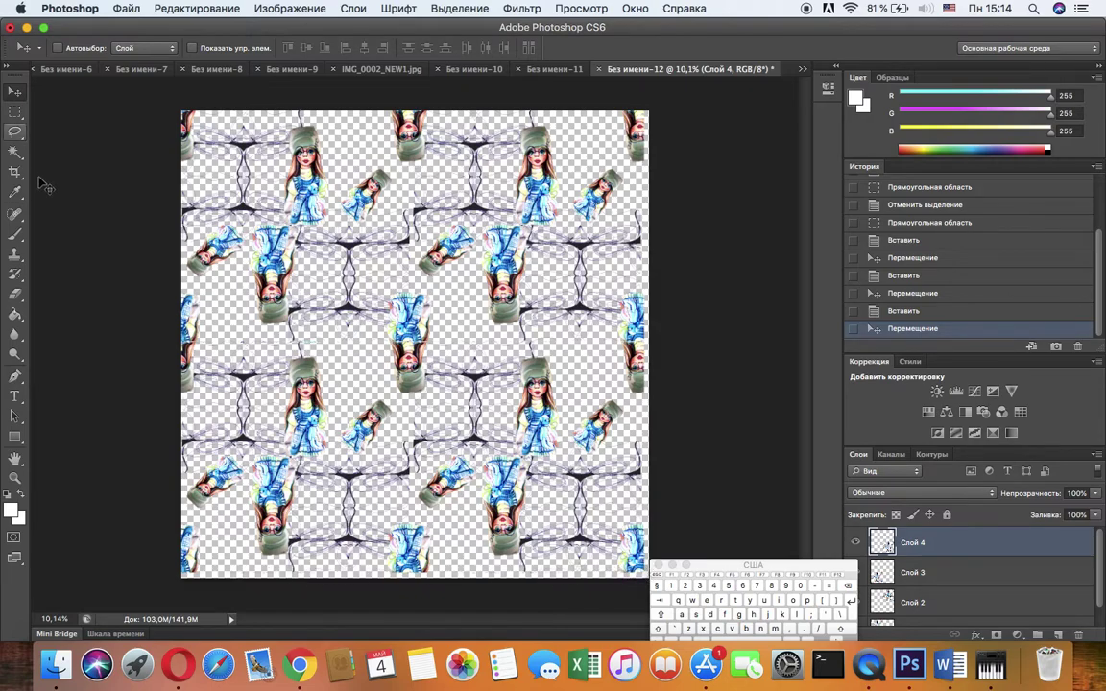
# Select nearly the whole four-tile pattern with a rectangular marquee of about 18.8 × 18.8 cm, starting at the canvas's upper-left corner
pyautogui.click(15, 113)
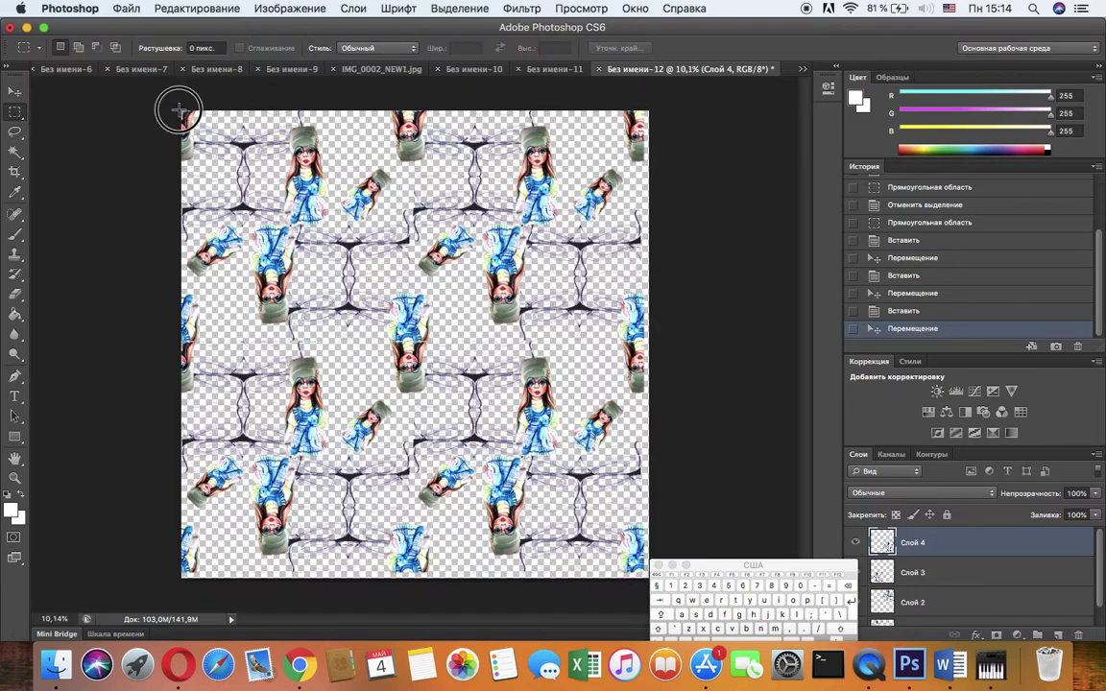
pyautogui.moveTo(190, 165); pyautogui.dragTo(641, 572)
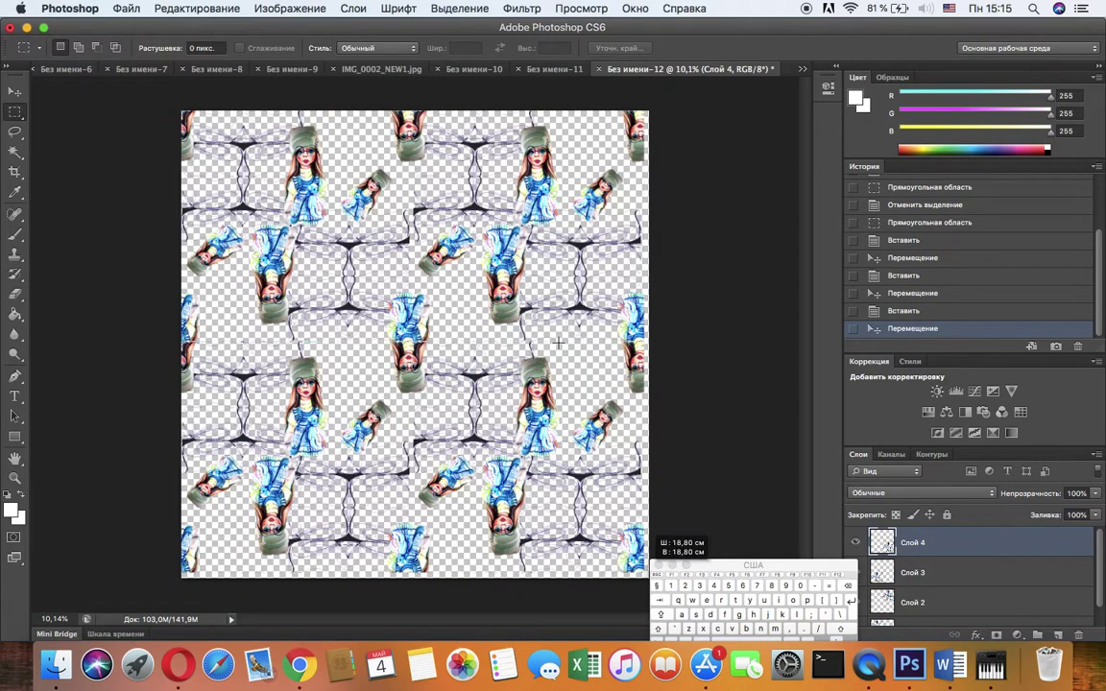
pyautogui.click(126, 8)
pyautogui.click(160, 175)
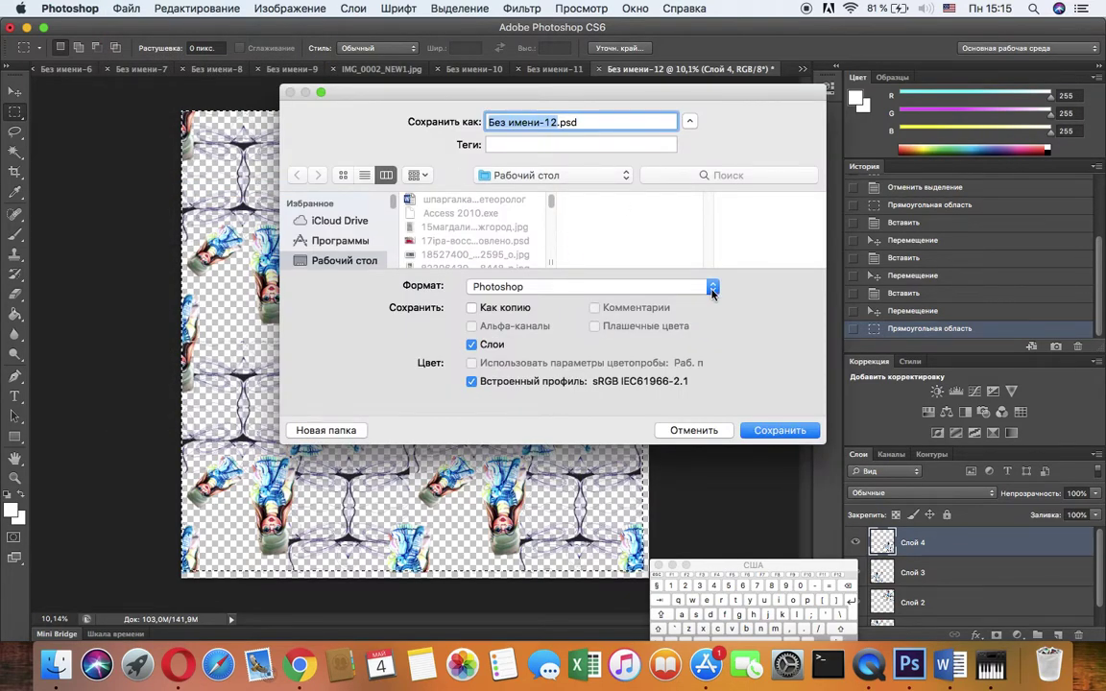
pyautogui.click(713, 291)
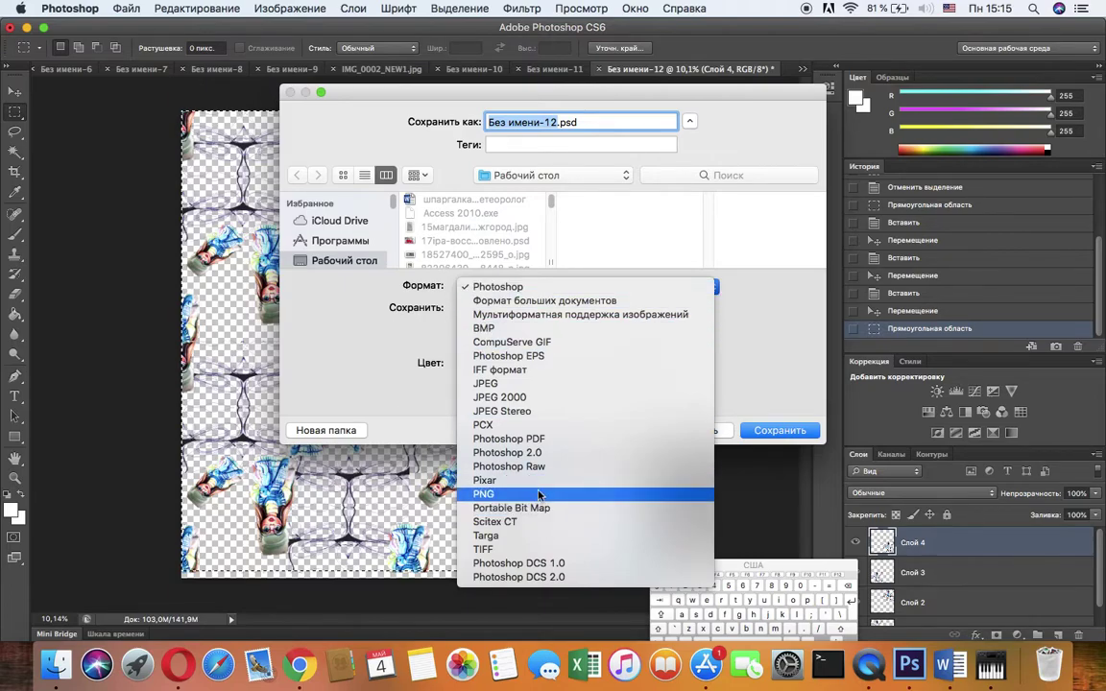
pyautogui.click(749, 473)
pyautogui.click(704, 431)
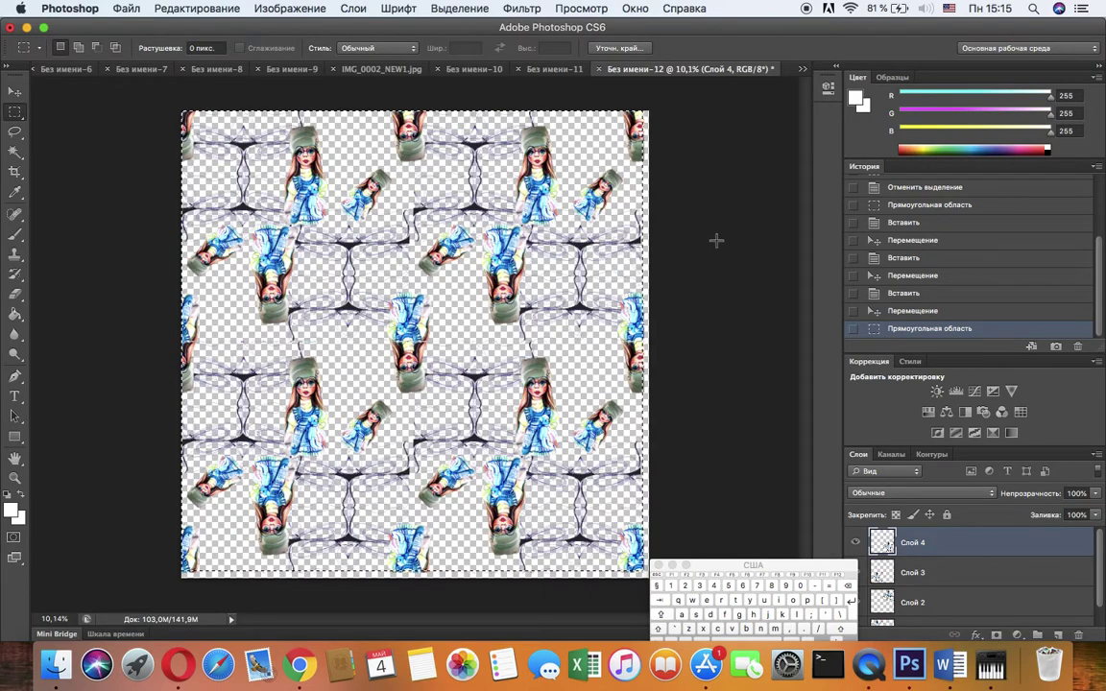
# Examine the horizontal and vertical tile joins across the selected pattern up close, and review the whole canvas
pyautogui.scroll(5, 589, 387)
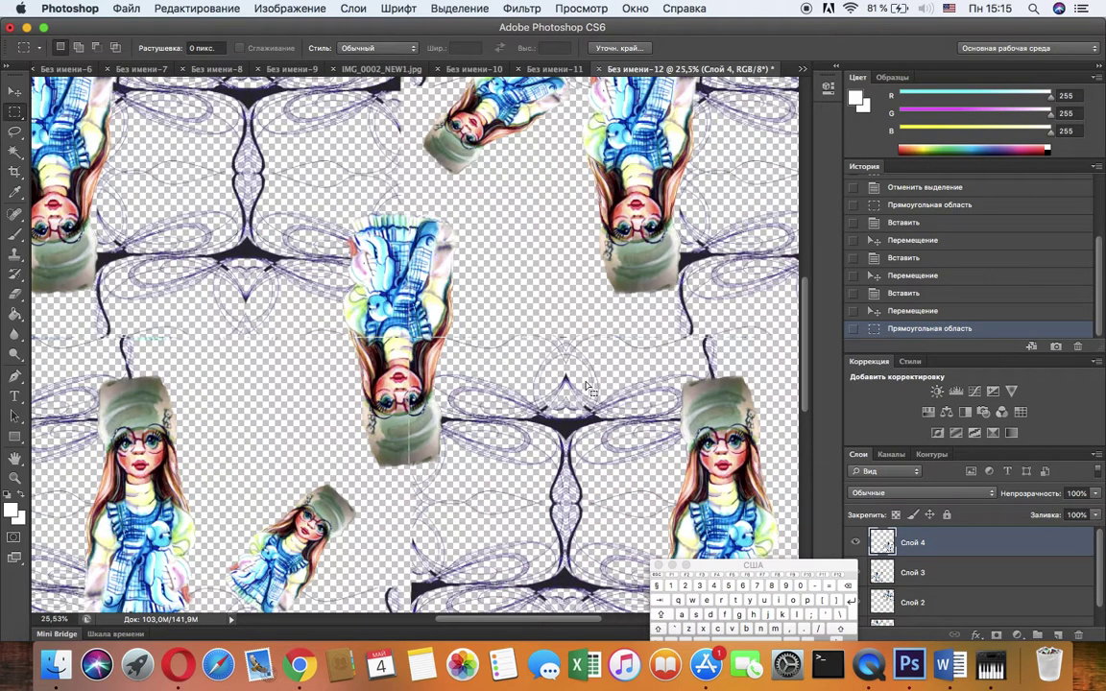
pyautogui.scroll(-1, 404, 396)
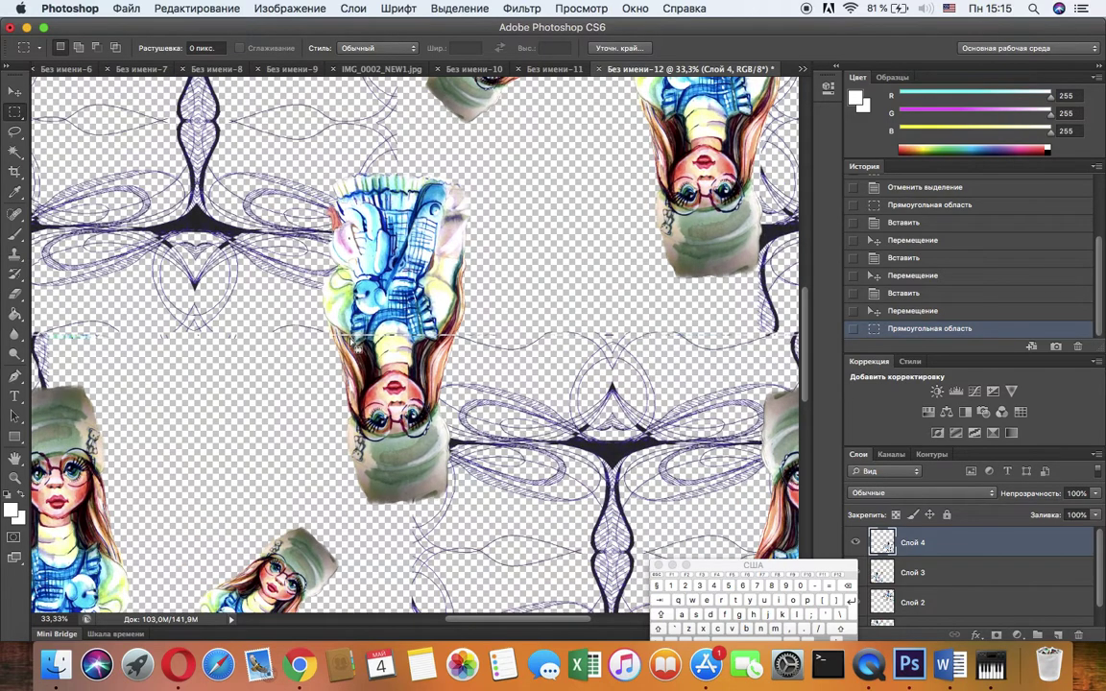
pyautogui.hscroll(-10, 300, 411)
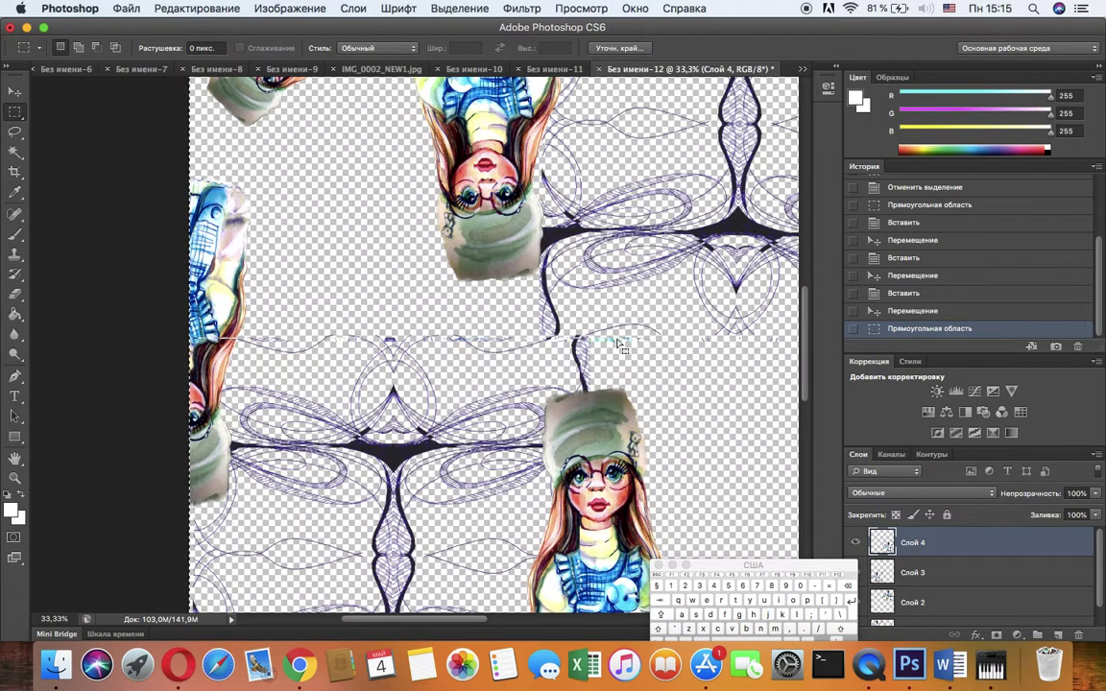
pyautogui.hscroll(10, 620, 346)
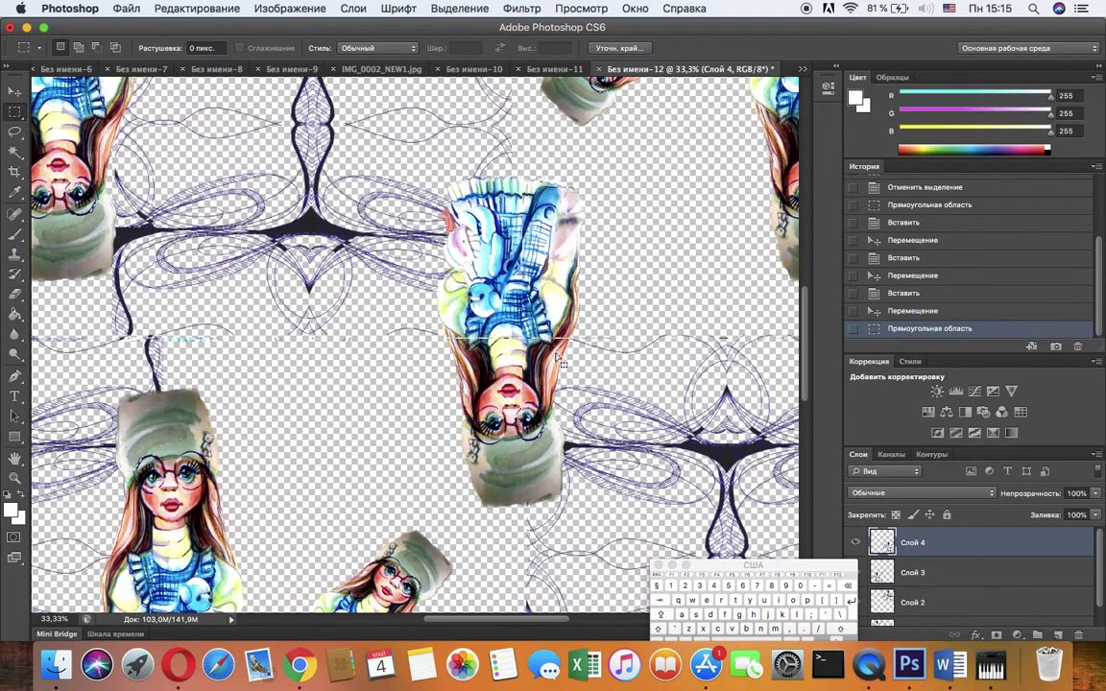
pyautogui.hscroll(10, 672, 336)
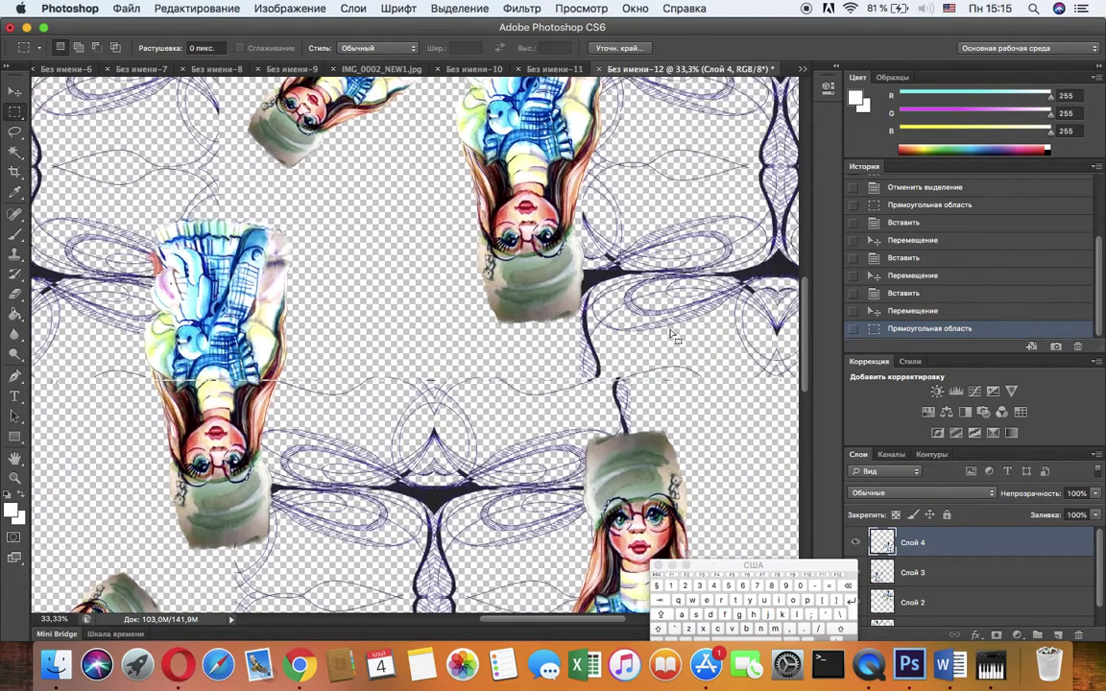
pyautogui.scroll(2, 675, 338)
pyautogui.hscroll(-2, 675, 338)
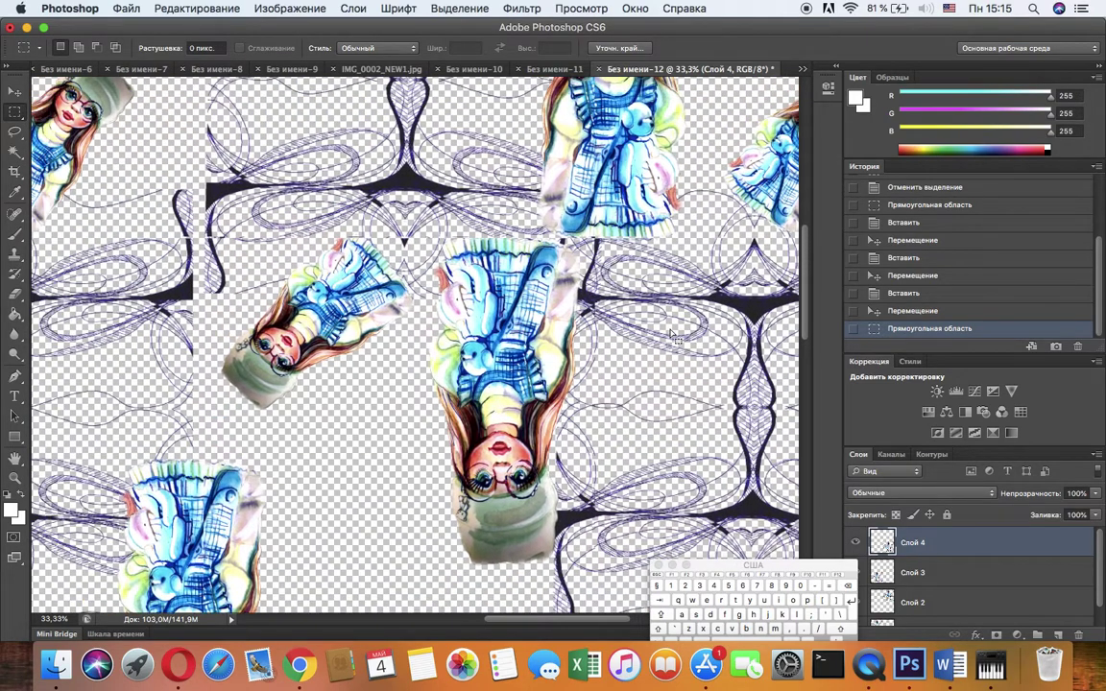
pyautogui.scroll(-5, 302, 369)
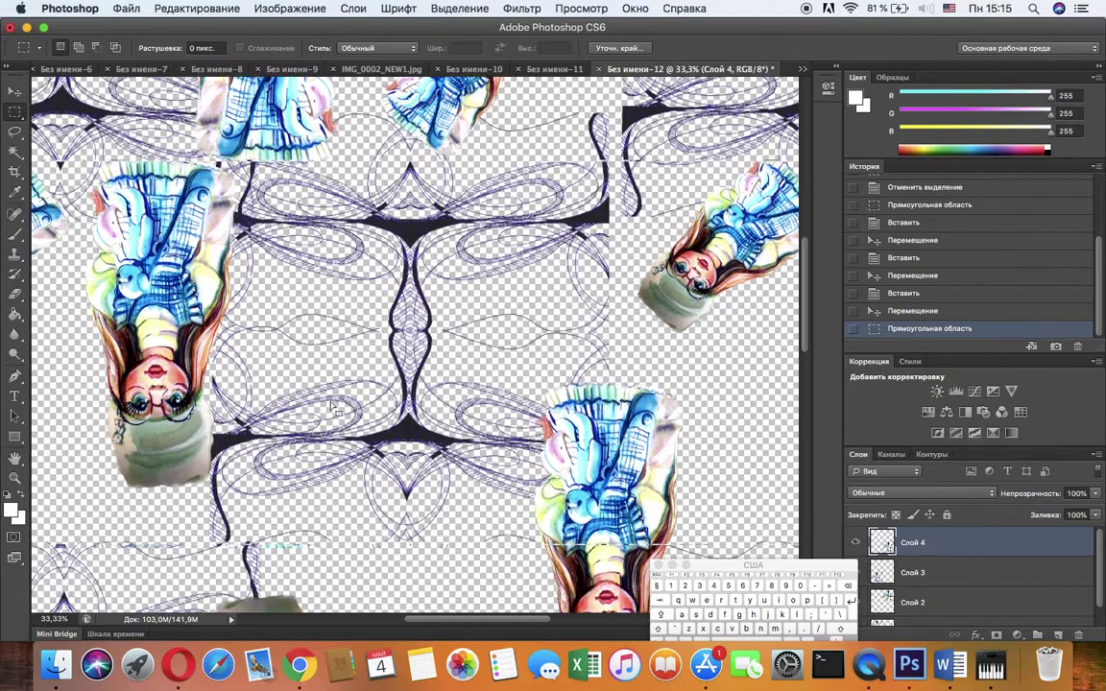
pyautogui.scroll(-2, 333, 409)
pyautogui.hscroll(1, 333, 408)
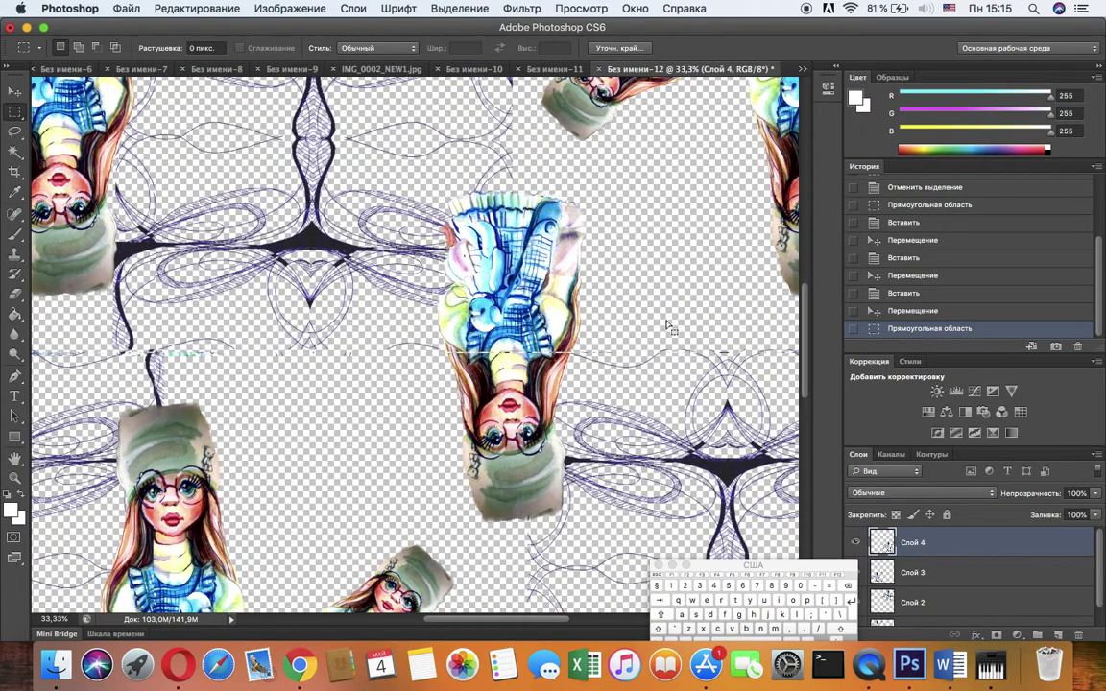
pyautogui.scroll(-3, 670, 326)
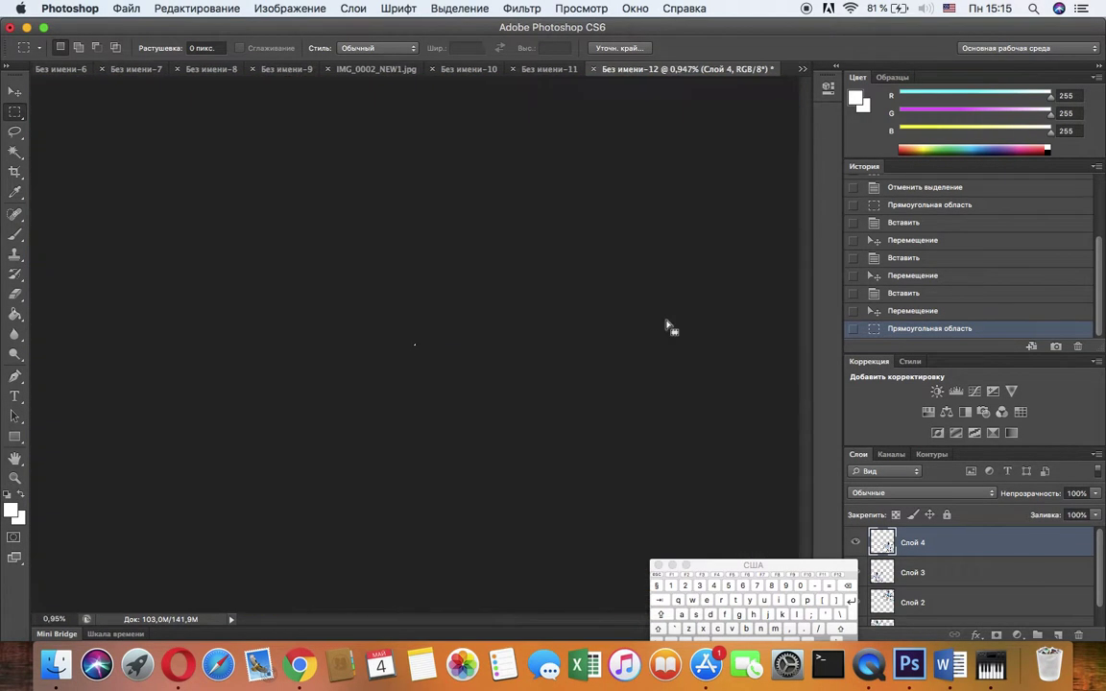
pyautogui.scroll(-3, 669, 326)
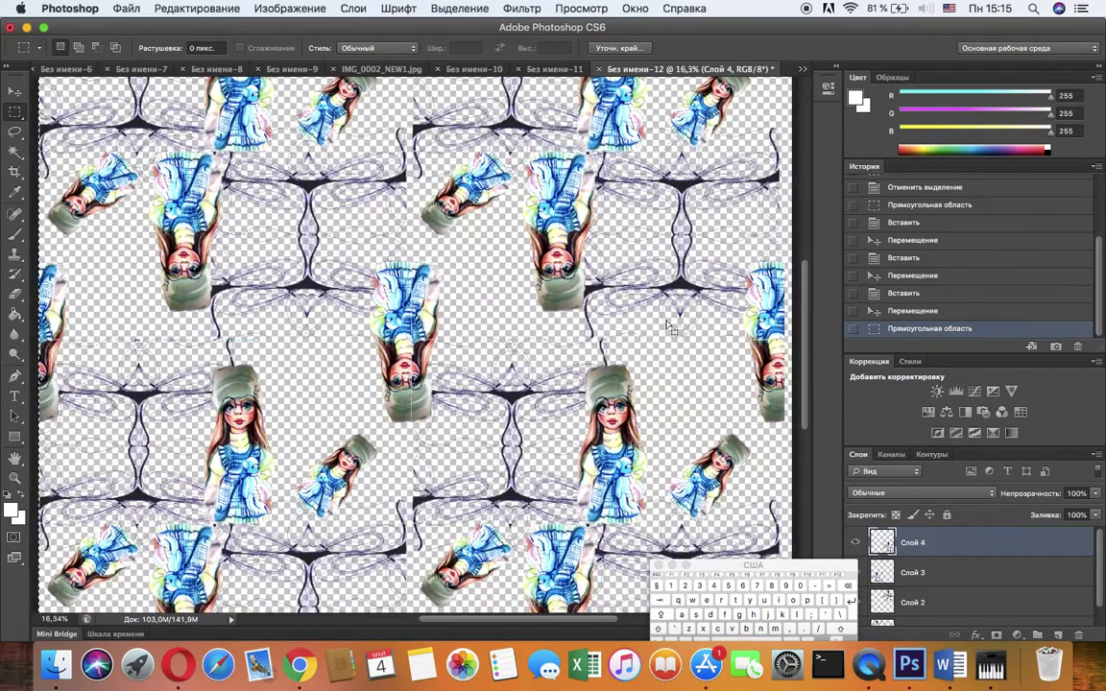
pyautogui.scroll(-2, 670, 326)
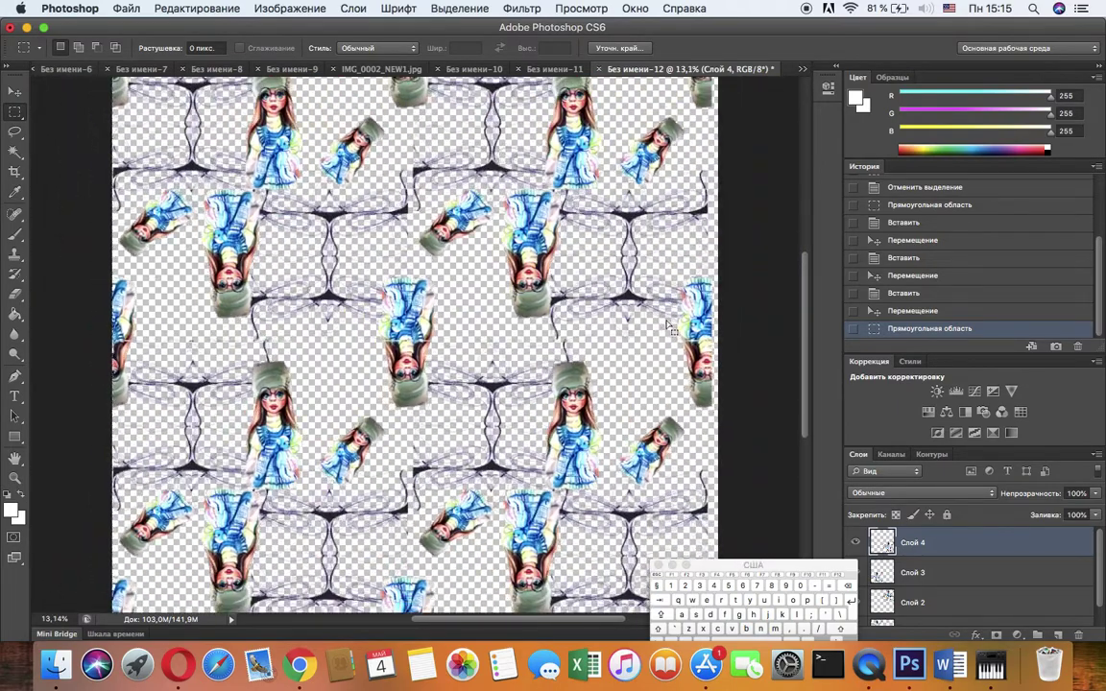
pyautogui.scroll(-1, 670, 326)
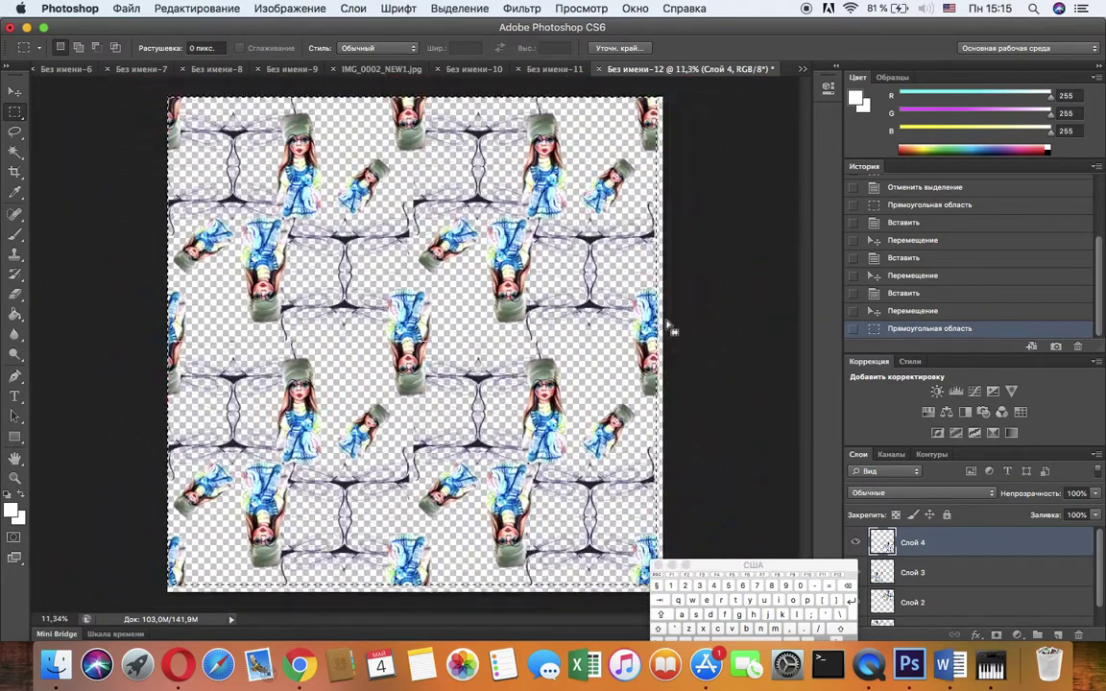